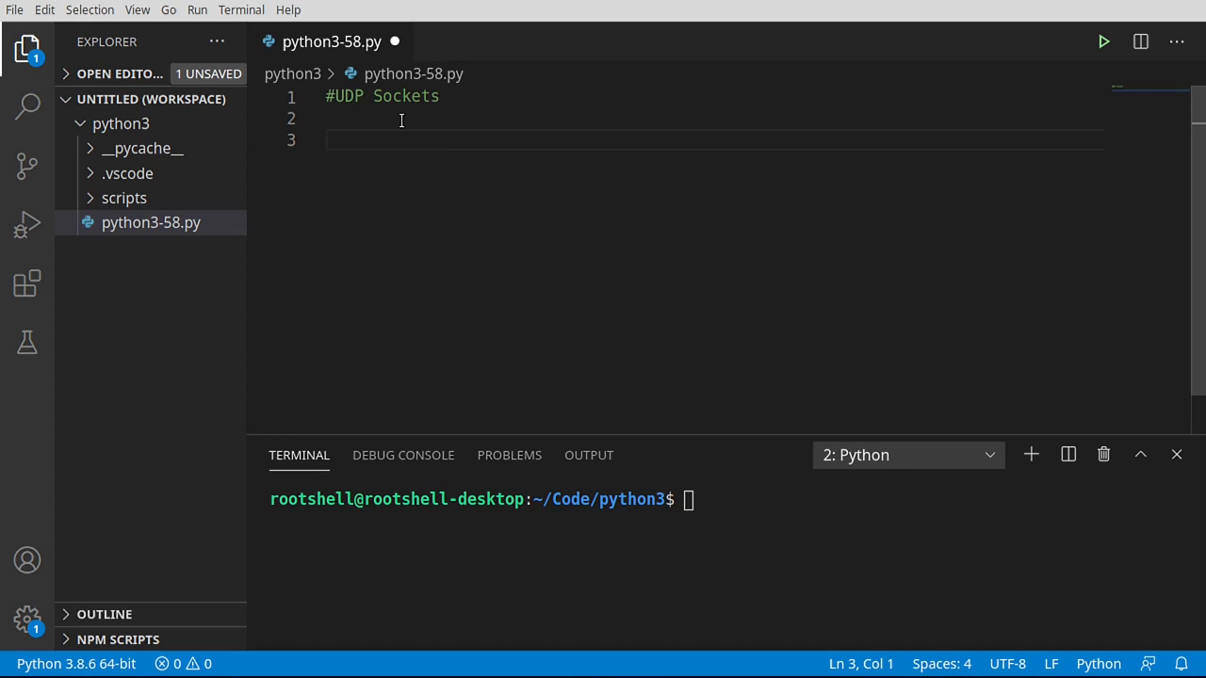
- Paste the UDP explanation comments and docstring on line 2 under the '#UDP Sockets' heading
{"action": "left_click", "coordinate": [400, 118]}
{"action": "type", "text": "#UDP does not have concepts like connections, clients, servers #Think of UDP as anyone can shout out at any time  \"\"\" UDP (User Datagram Protocol) is a communications protocol that is primarily used for establishing low-latency and loss-tolerating connections between applications on the internet. It speeds up transmissions by enabling the transfer of data before an agreement is provided by the receiving party. \"\"\""}
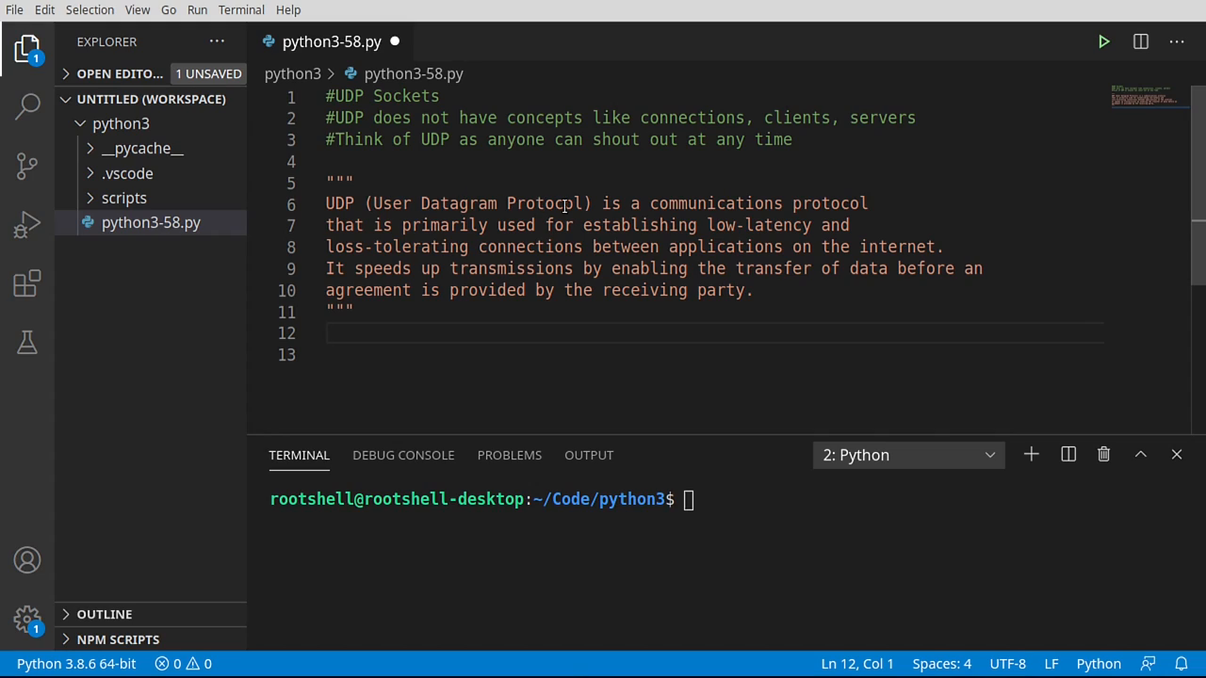
{"action": "double_click", "coordinate": [393, 203]}
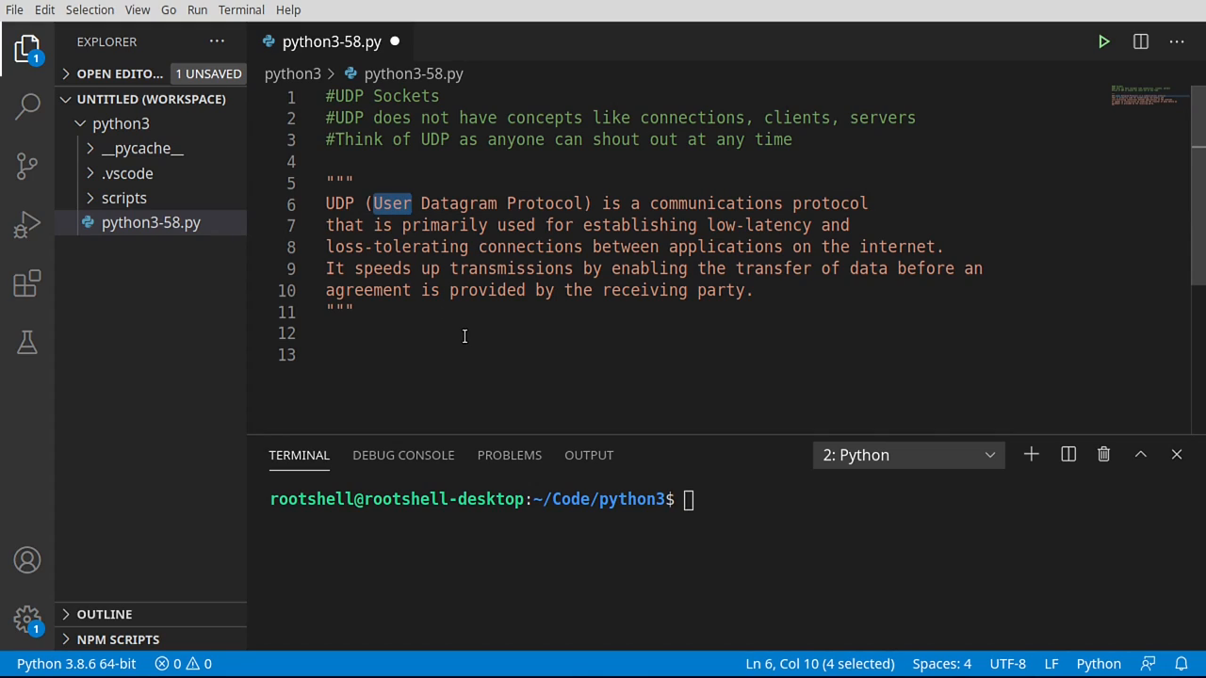
{"action": "double_click", "coordinate": [539, 203]}
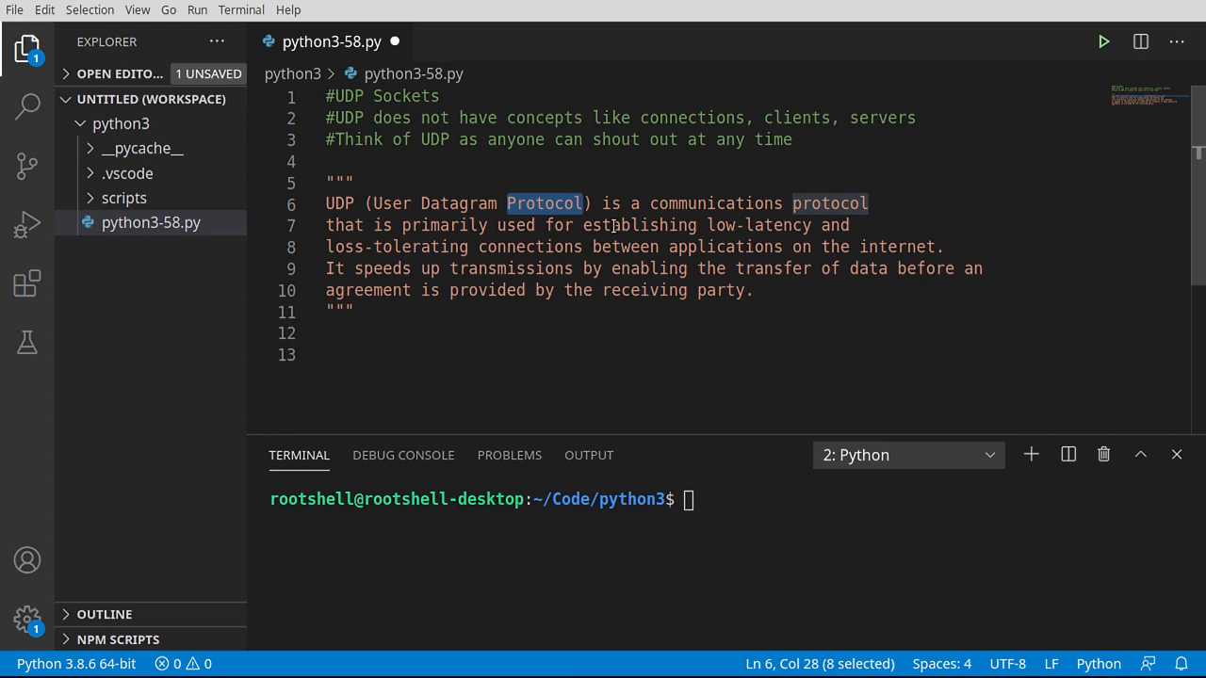
{"action": "left_click_drag", "start_coordinate": [709, 226], "coordinate": [825, 226]}
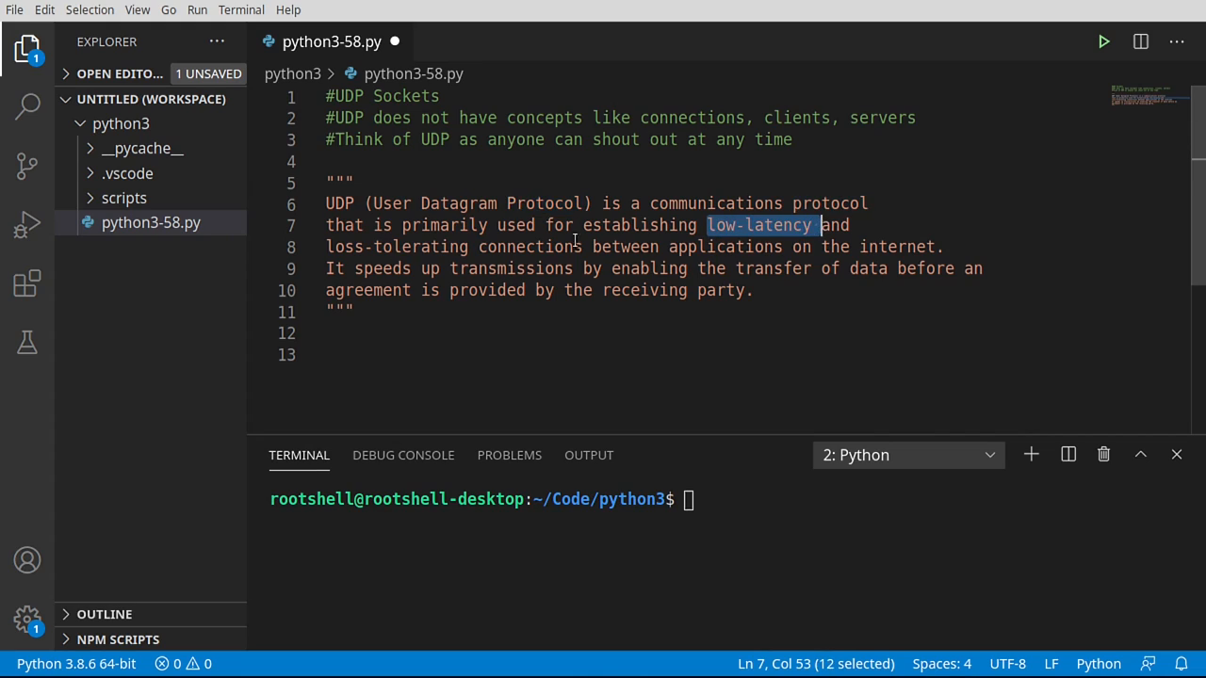
{"action": "left_click_drag", "start_coordinate": [478, 247], "coordinate": [326, 247]}
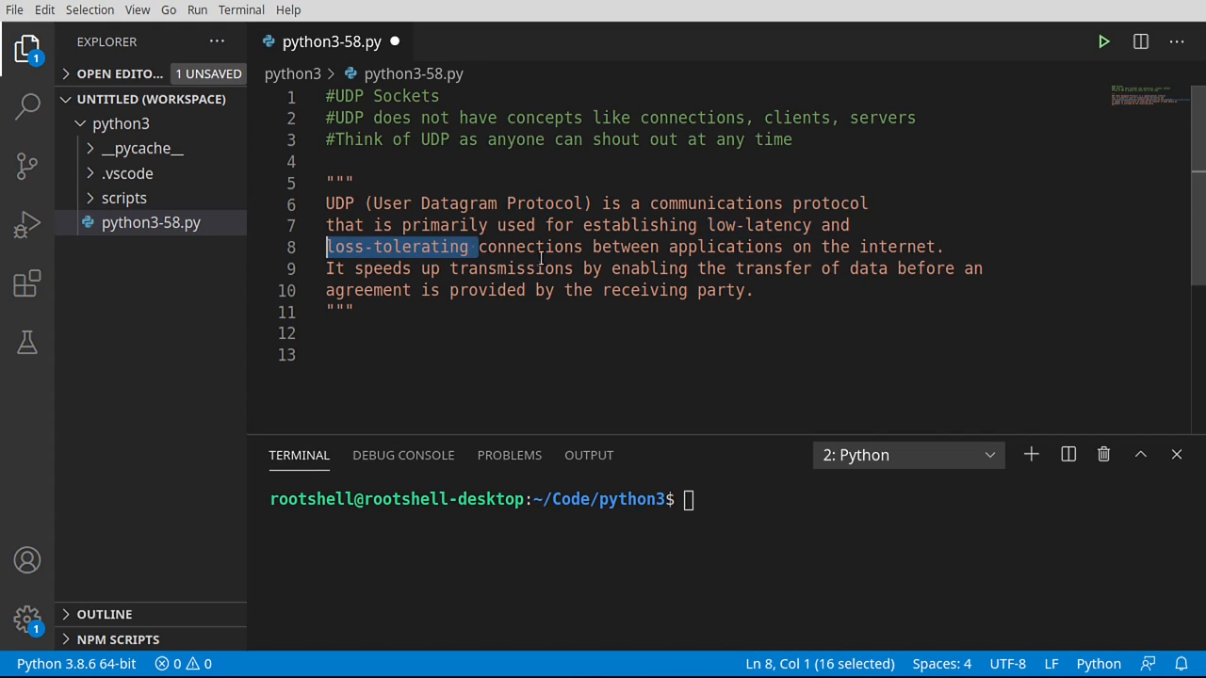
{"action": "left_click_drag", "start_coordinate": [583, 247], "coordinate": [326, 246]}
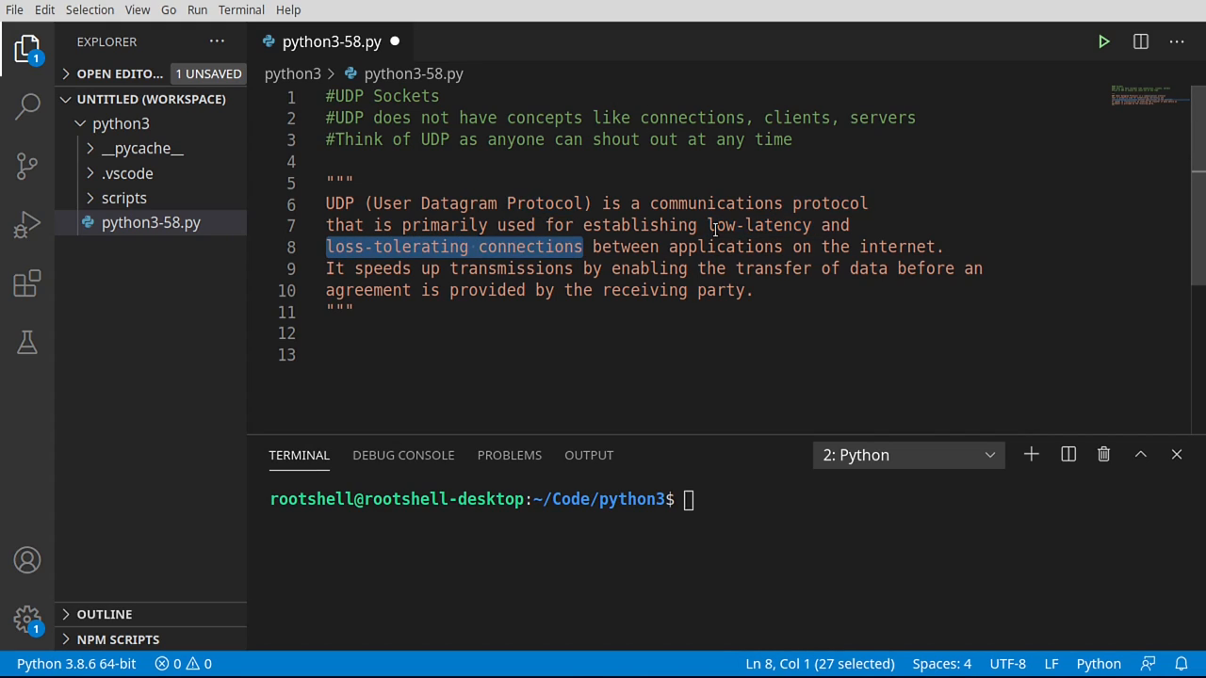
{"action": "left_click_drag", "start_coordinate": [707, 225], "coordinate": [816, 225]}
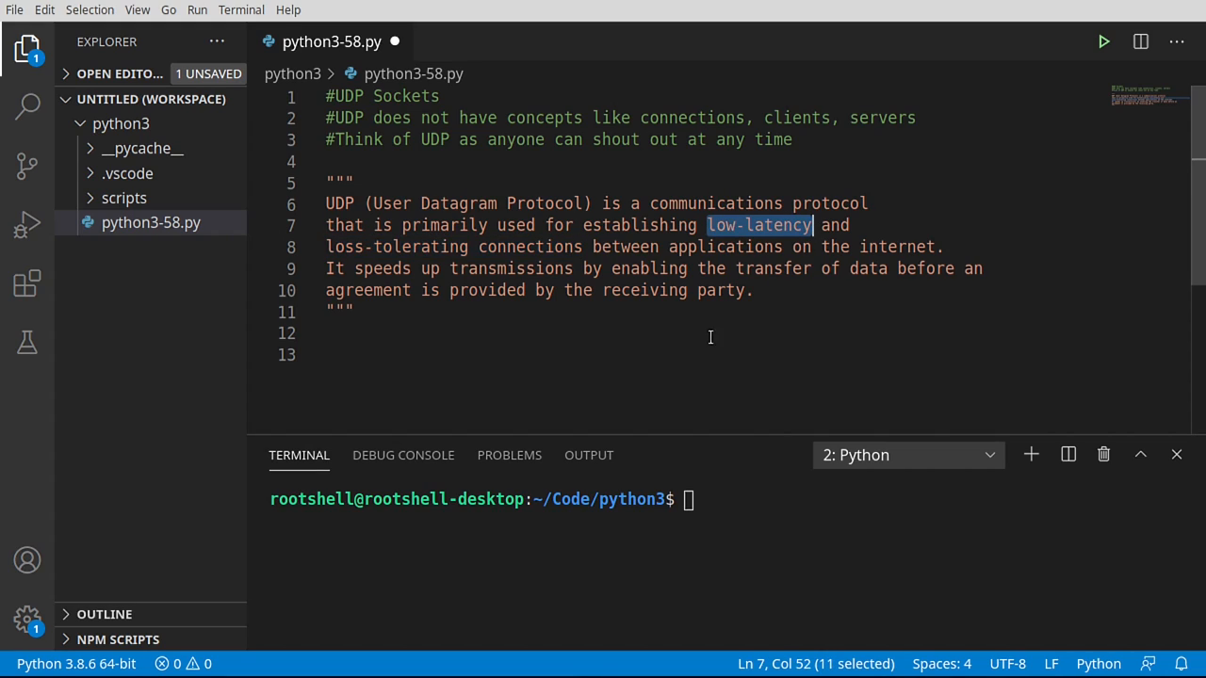
{"action": "left_click_drag", "start_coordinate": [469, 247], "coordinate": [326, 247]}
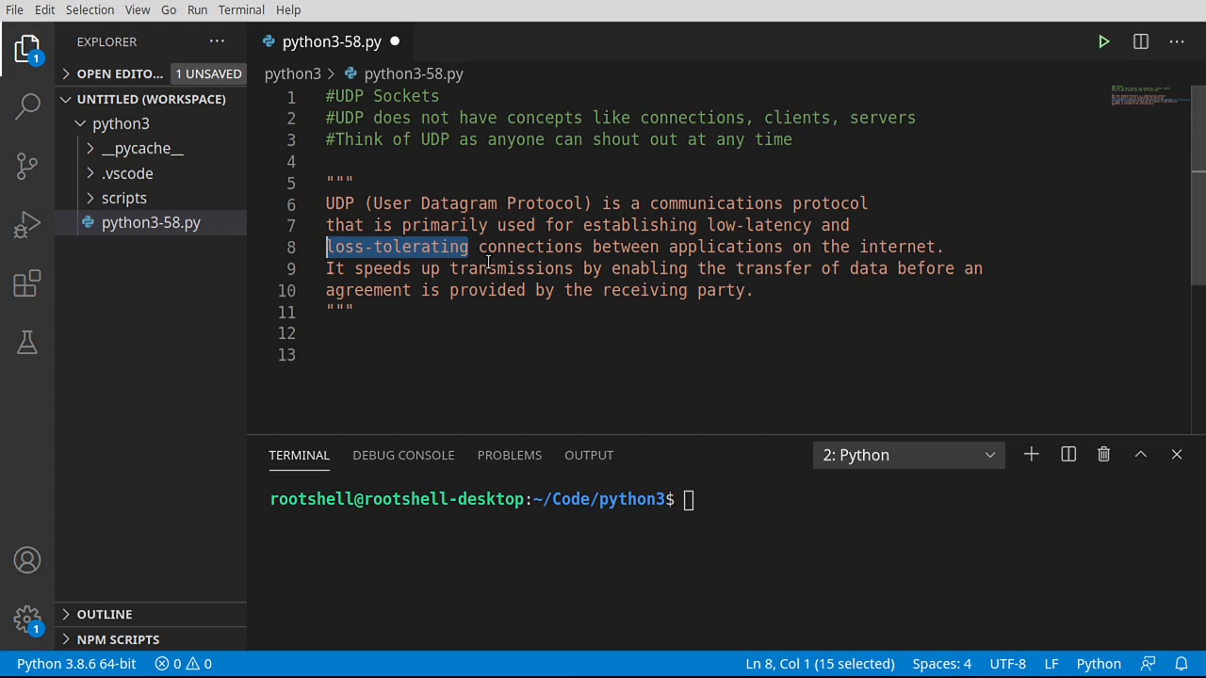
{"action": "left_click", "coordinate": [468, 312]}
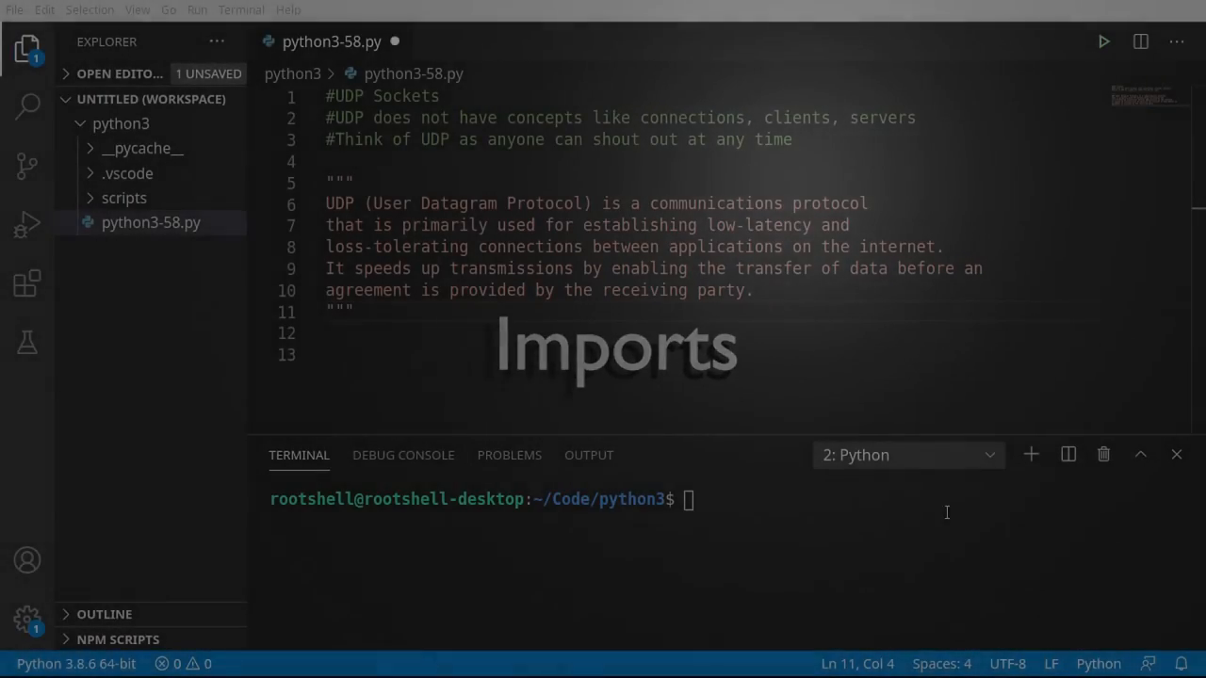
- Paste the #Imports block (logging, multiprocessing, threading, socket, sys, time) and point out each import
{"action": "key", "text": "ctrl+v"}
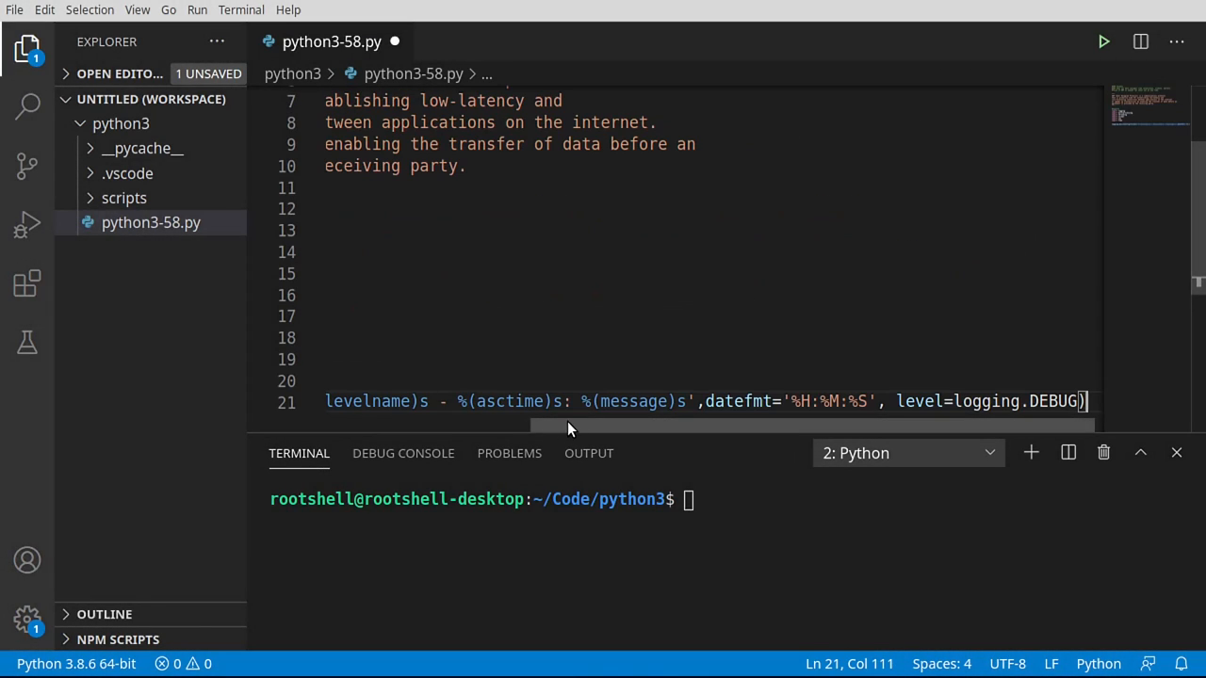
{"action": "left_click_drag", "start_coordinate": [567, 426], "coordinate": [284, 423]}
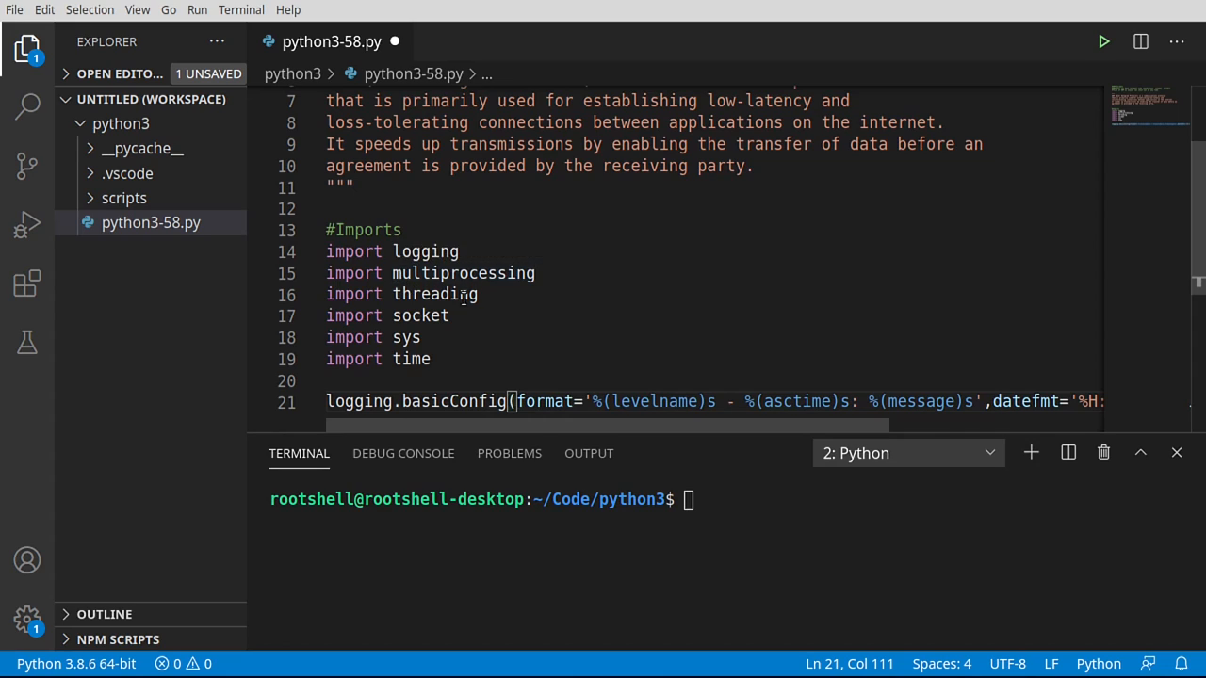
{"action": "left_click", "coordinate": [430, 252]}
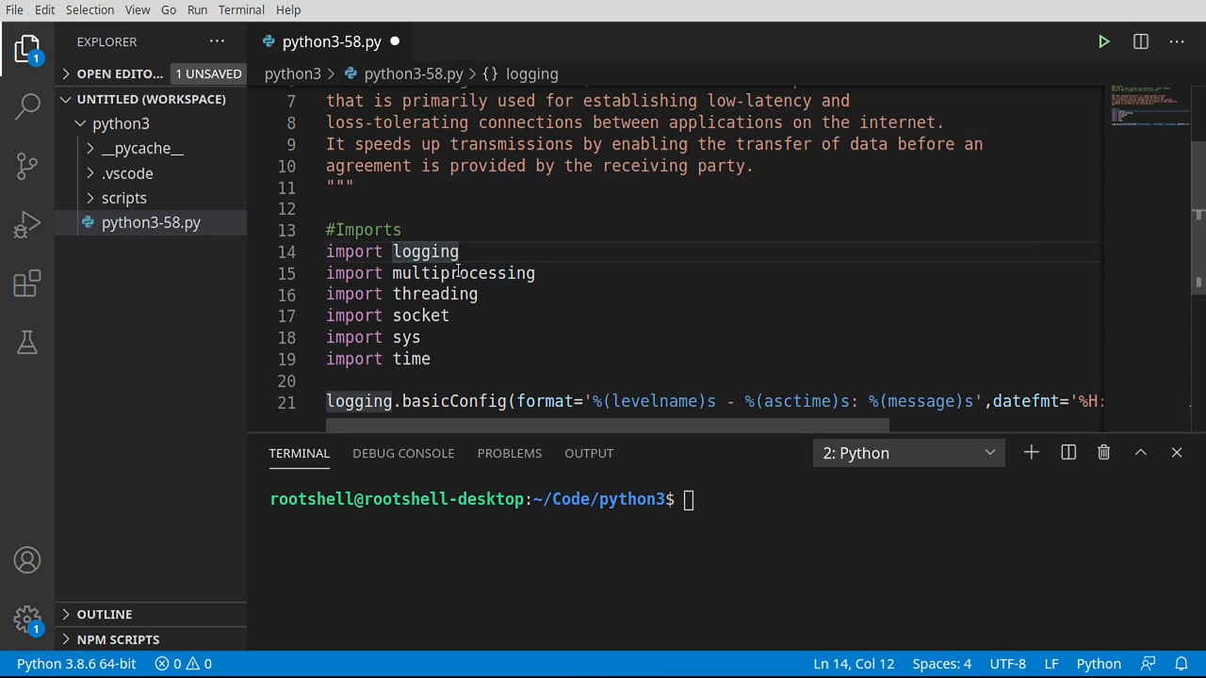
{"action": "left_click", "coordinate": [452, 273]}
{"action": "left_click", "coordinate": [443, 294]}
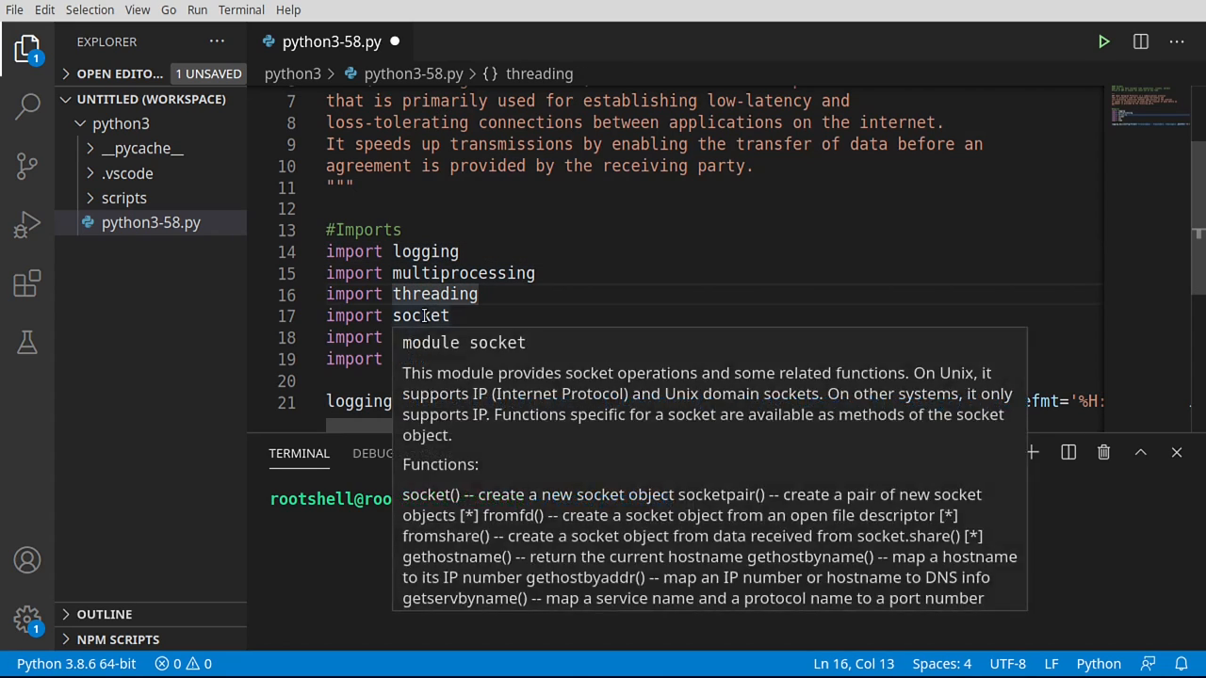
{"action": "left_click", "coordinate": [420, 316]}
{"action": "left_click", "coordinate": [406, 337]}
{"action": "left_click", "coordinate": [415, 359]}
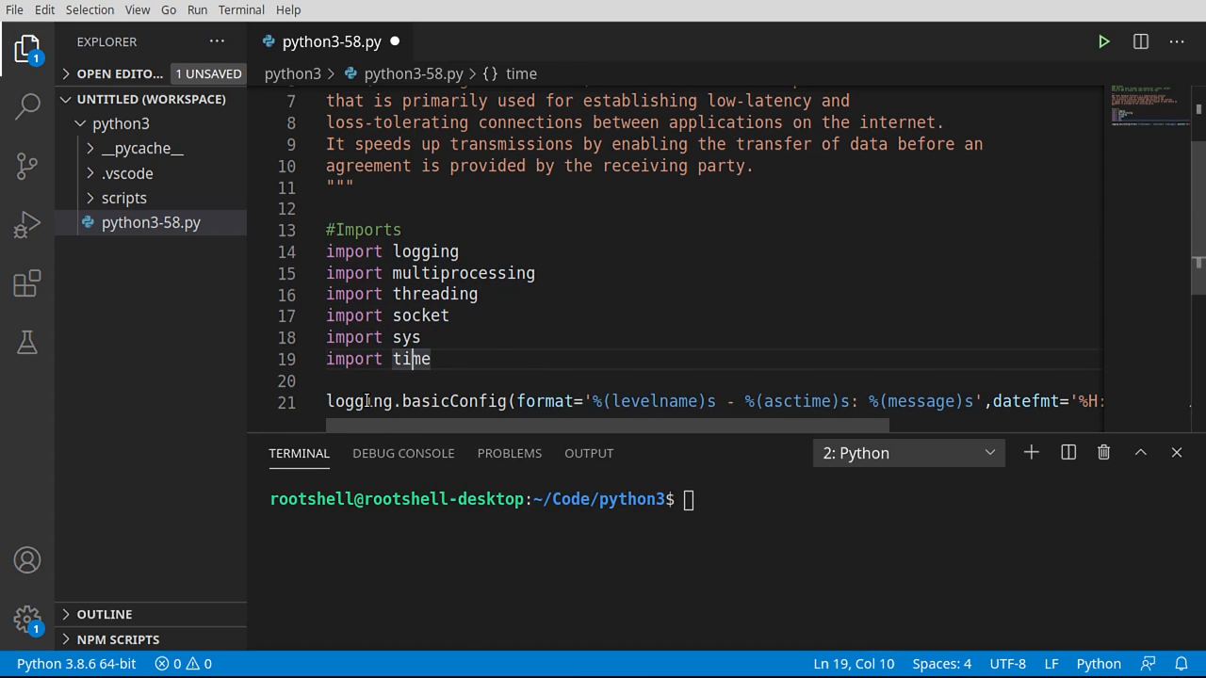
- Highlight logging.basicConfig and the multiprocessing import to explain them, then return to the docstring
{"action": "left_click", "coordinate": [458, 401]}
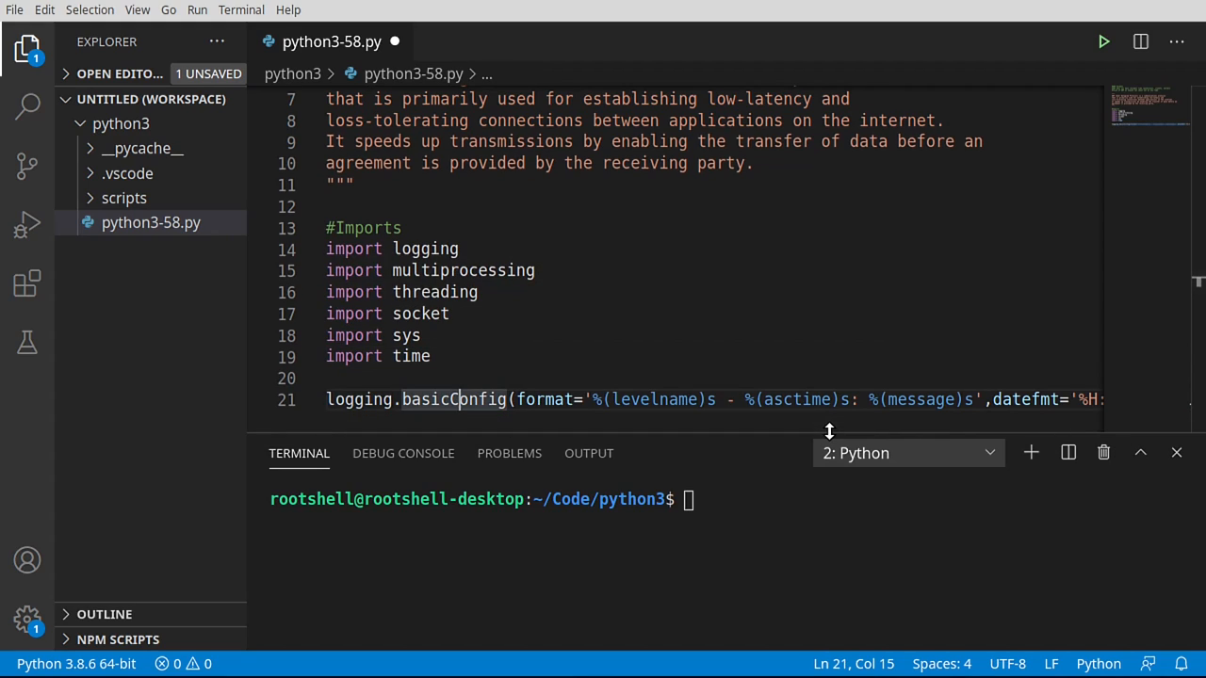
{"action": "left_click", "coordinate": [471, 270]}
{"action": "double_click", "coordinate": [471, 273]}
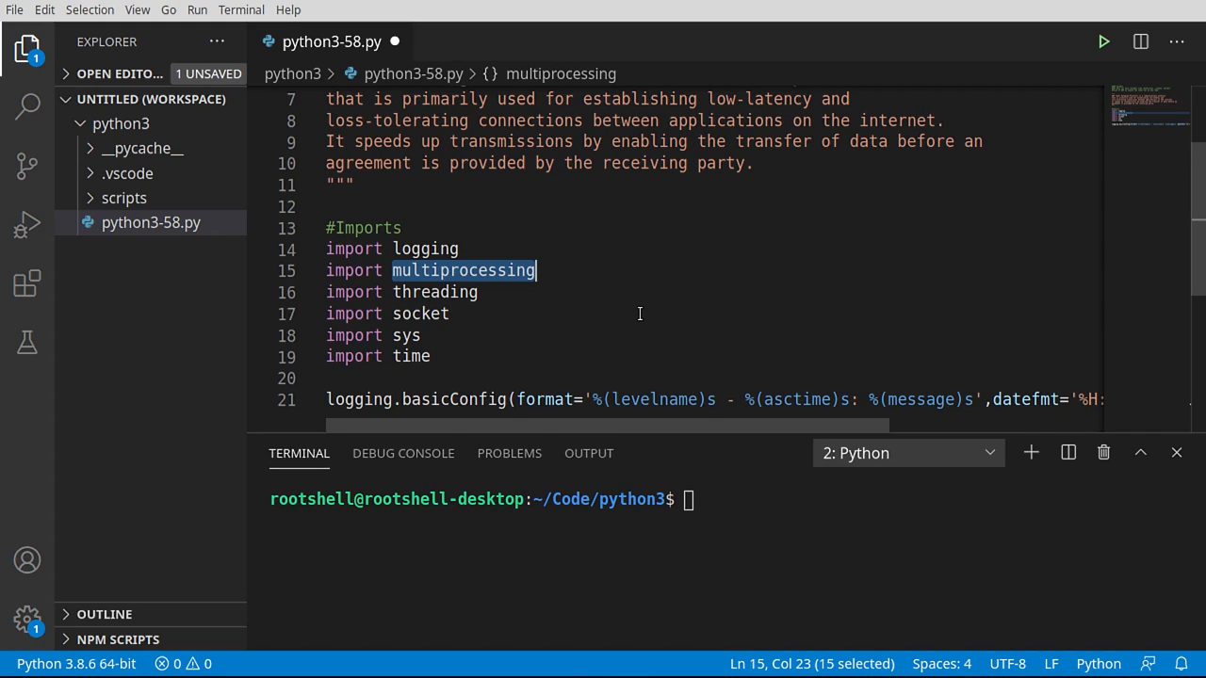
{"action": "scroll", "coordinate": [639, 313], "scroll_direction": "up", "scroll_amount": 2}
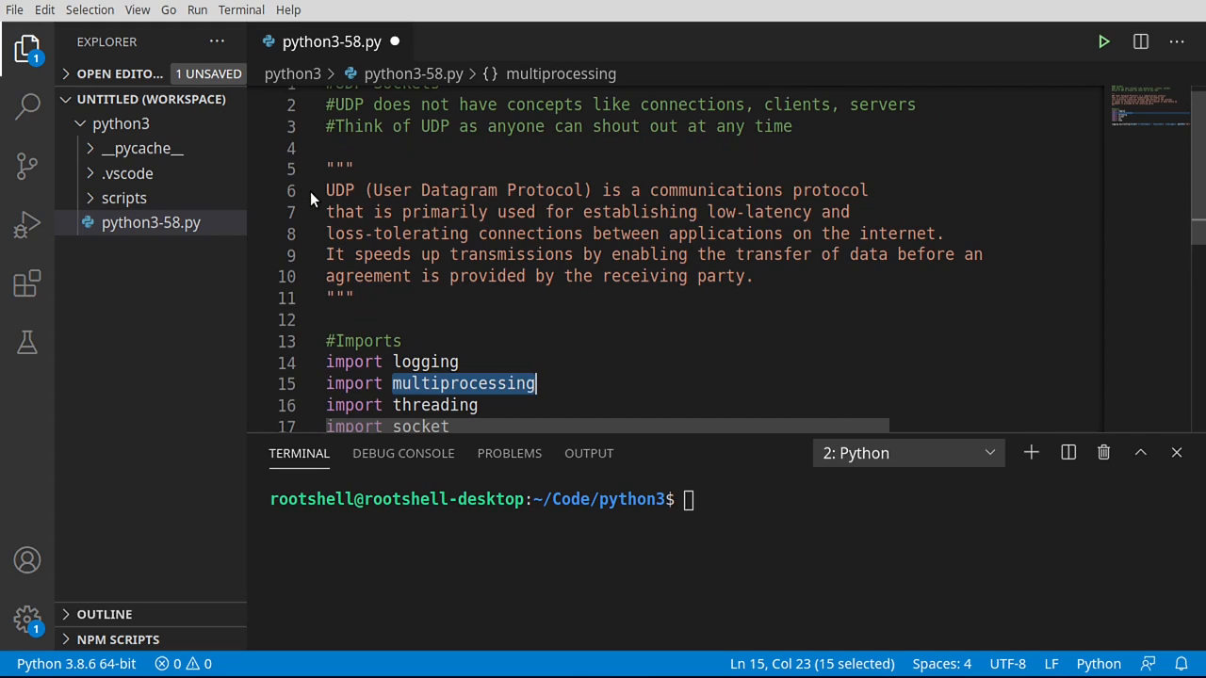
{"action": "left_click", "coordinate": [411, 189]}
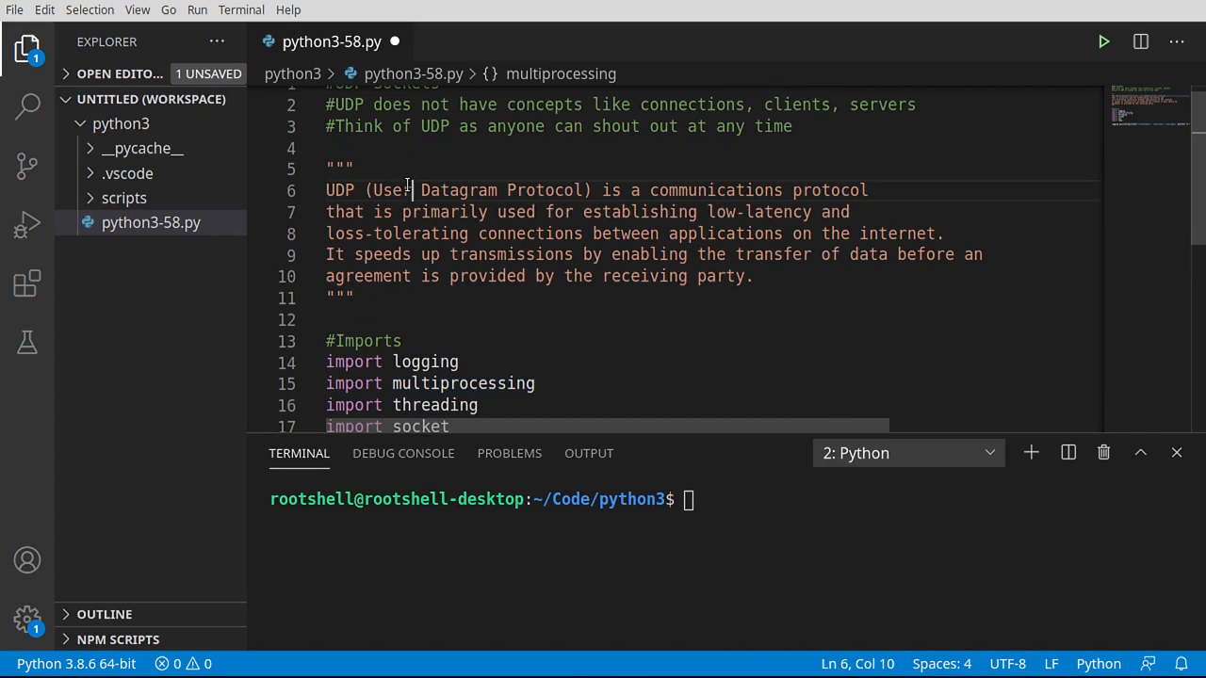
{"action": "scroll", "coordinate": [588, 334], "scroll_direction": "down", "scroll_amount": 4}
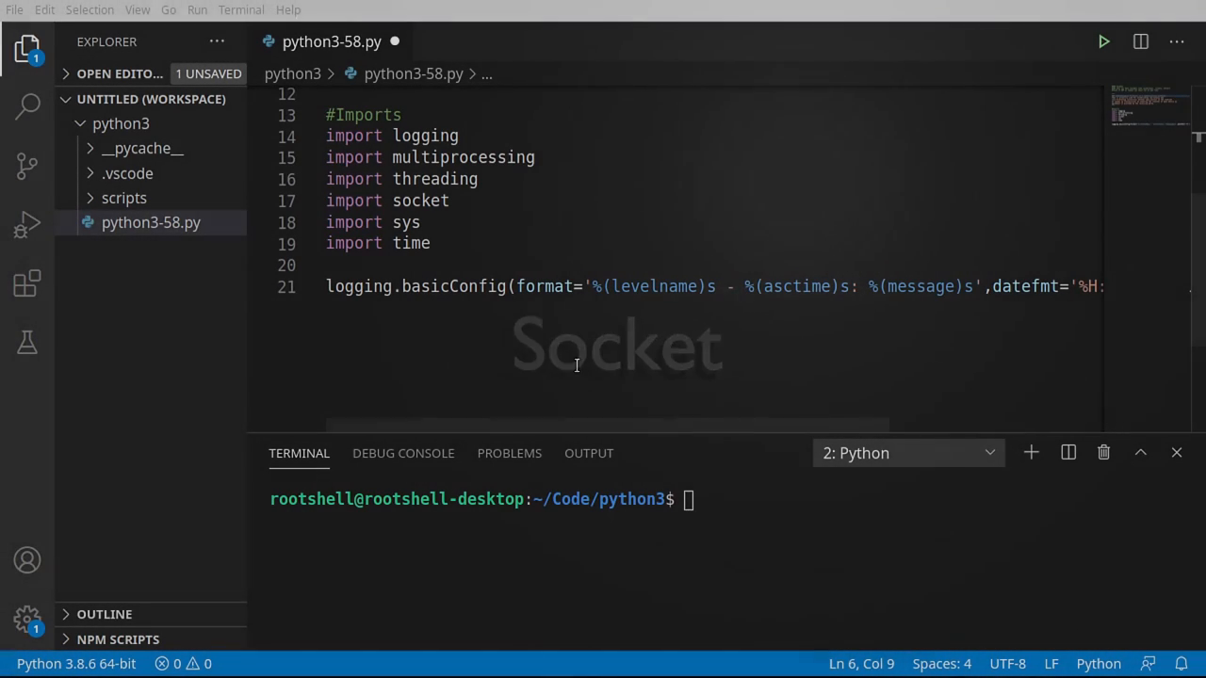
- Add a '#Socket' comment and define make_socket(ip='localhost', port=2045, sender=False) with its body begun
{"action": "left_click", "coordinate": [474, 325]}
{"action": "key", "text": "Return"}
{"action": "key", "text": "Return"}
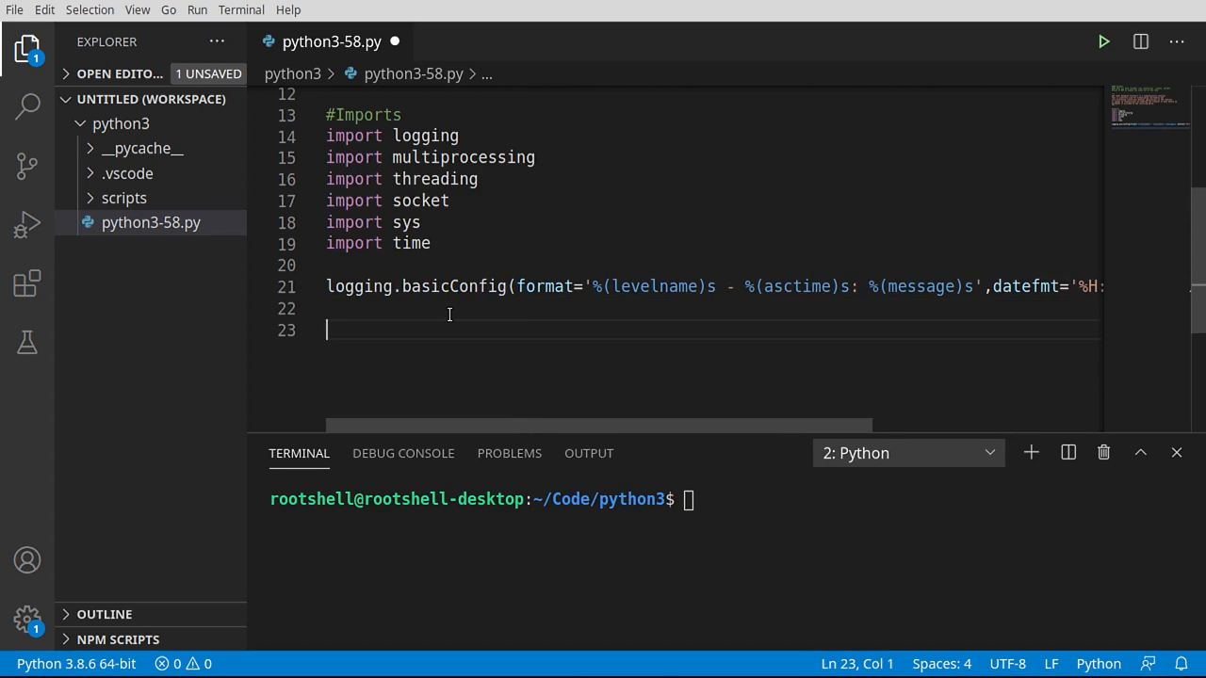
{"action": "type", "text": "#Socket"}
{"action": "key", "text": "Return"}
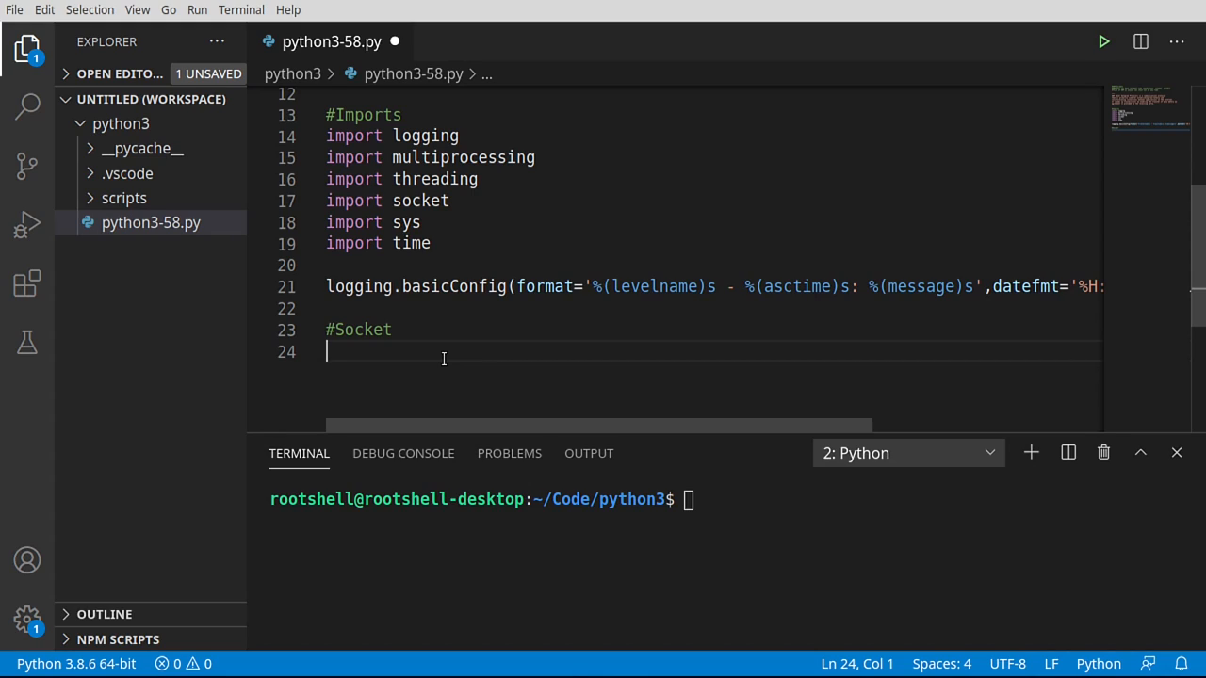
{"action": "type", "text": "def "}
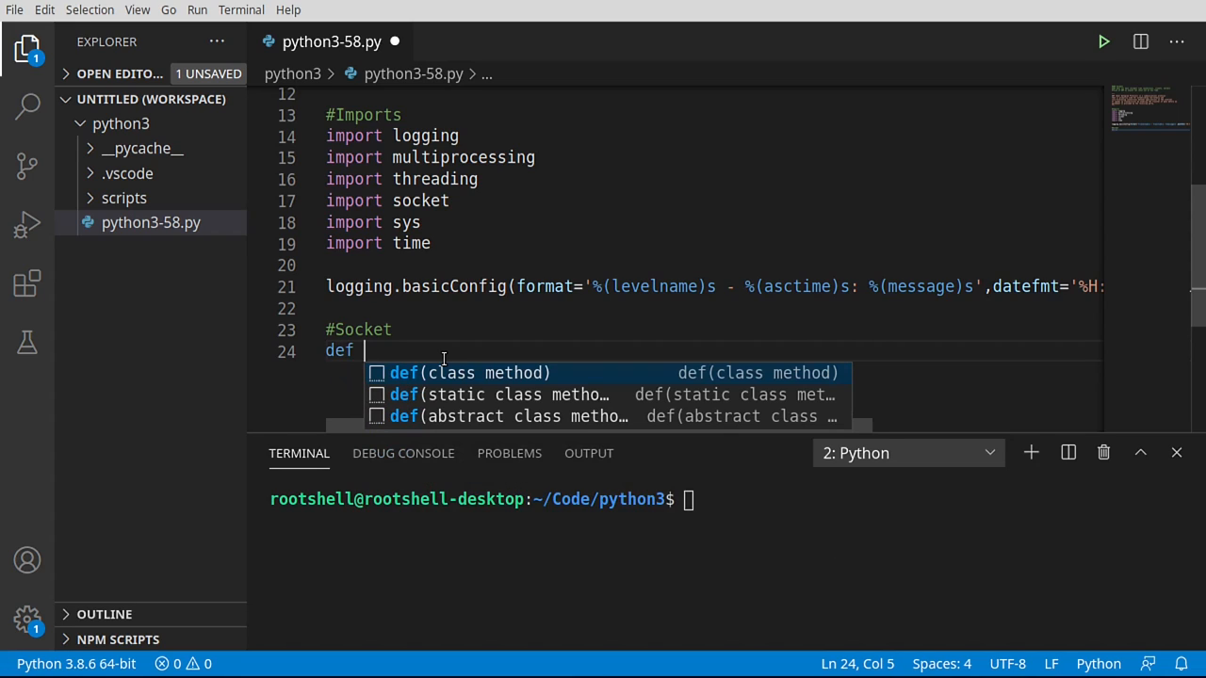
{"action": "type", "text": "make_socket("}
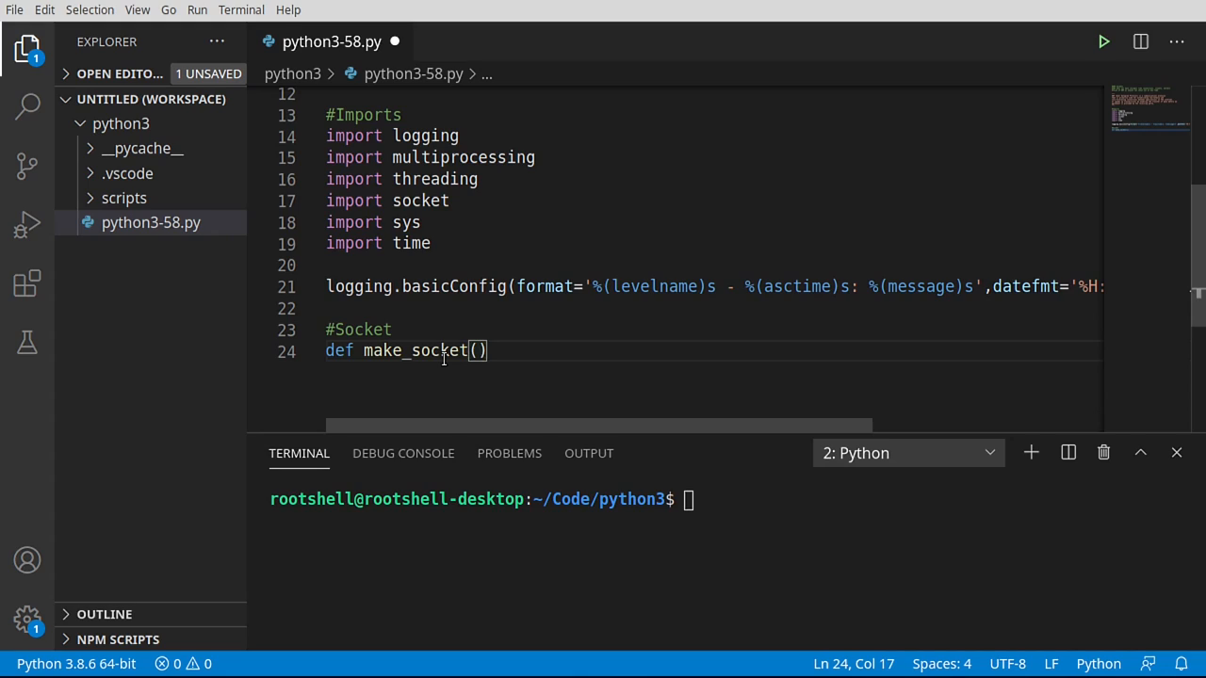
{"action": "type", "text": "ip"}
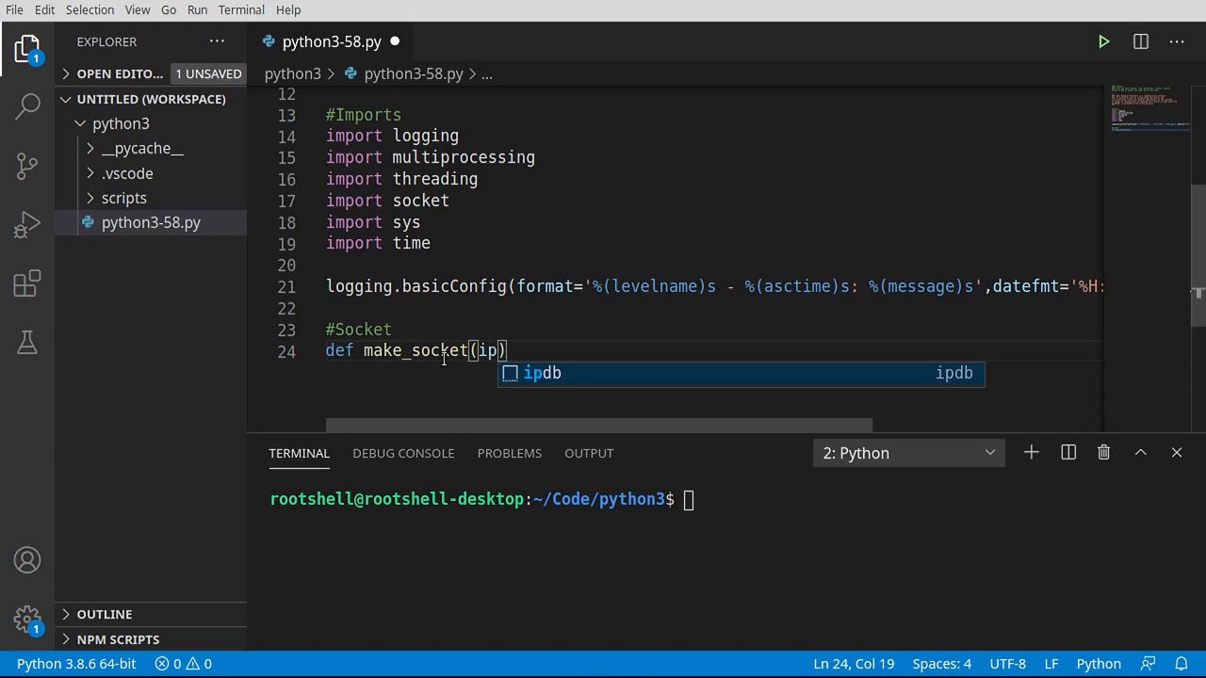
{"action": "type", "text": "='localhost',port="}
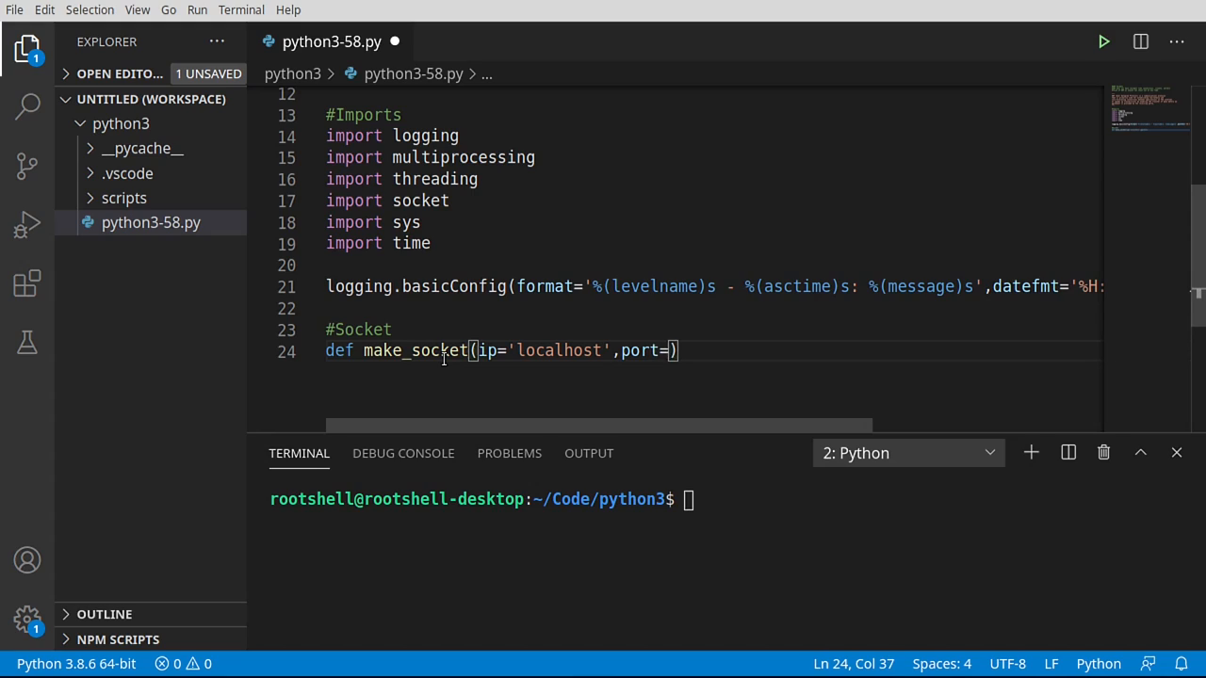
{"action": "type", "text": "20"}
{"action": "type", "text": "45"}
{"action": "type", "text": ",sender=False"}
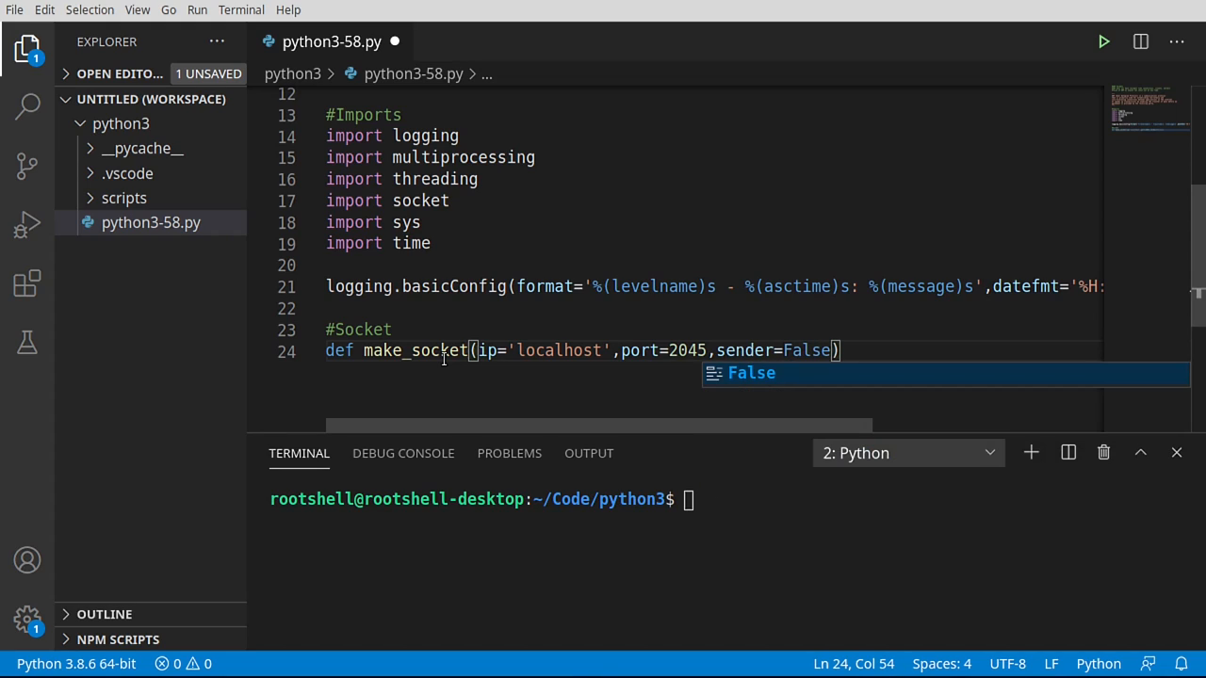
{"action": "key", "text": "Right"}
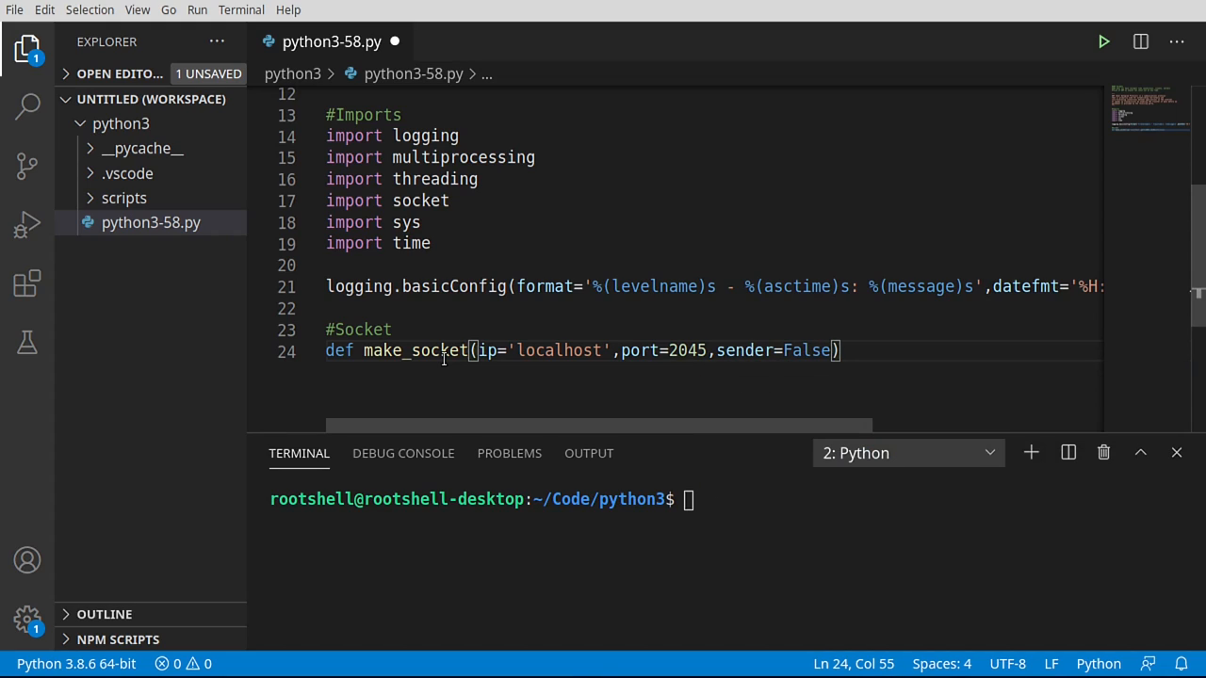
{"action": "type", "text": ":"}
{"action": "key", "text": "Return"}
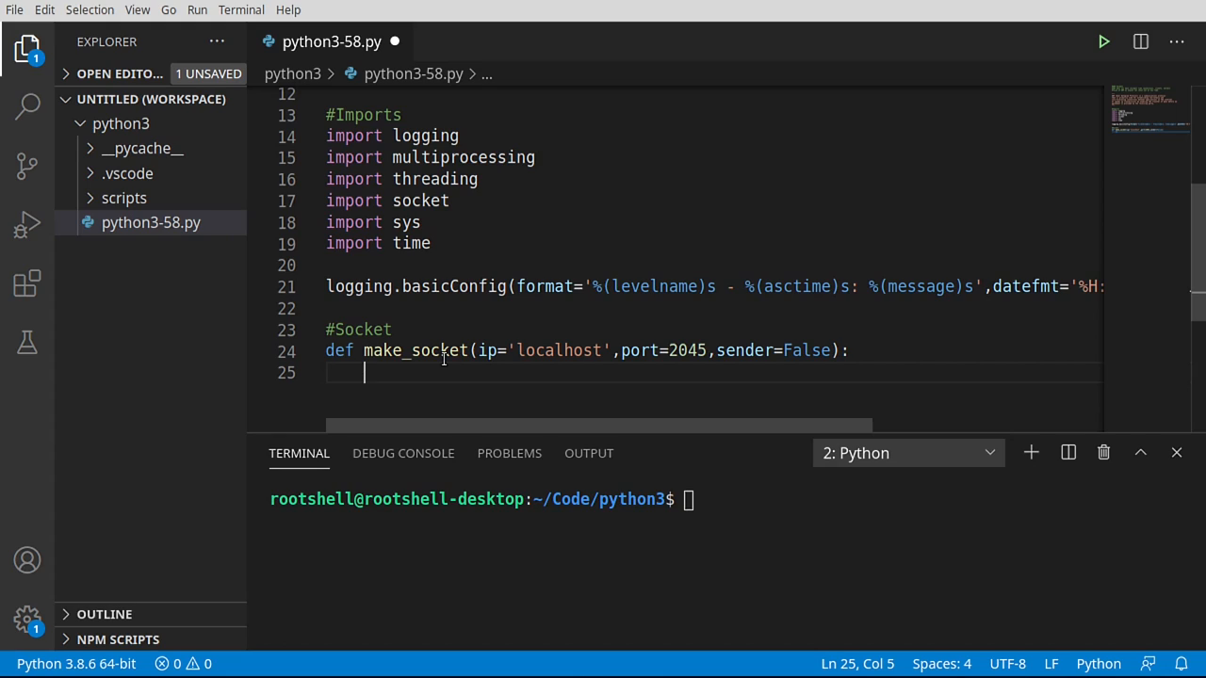
{"action": "type", "text": "pr"}
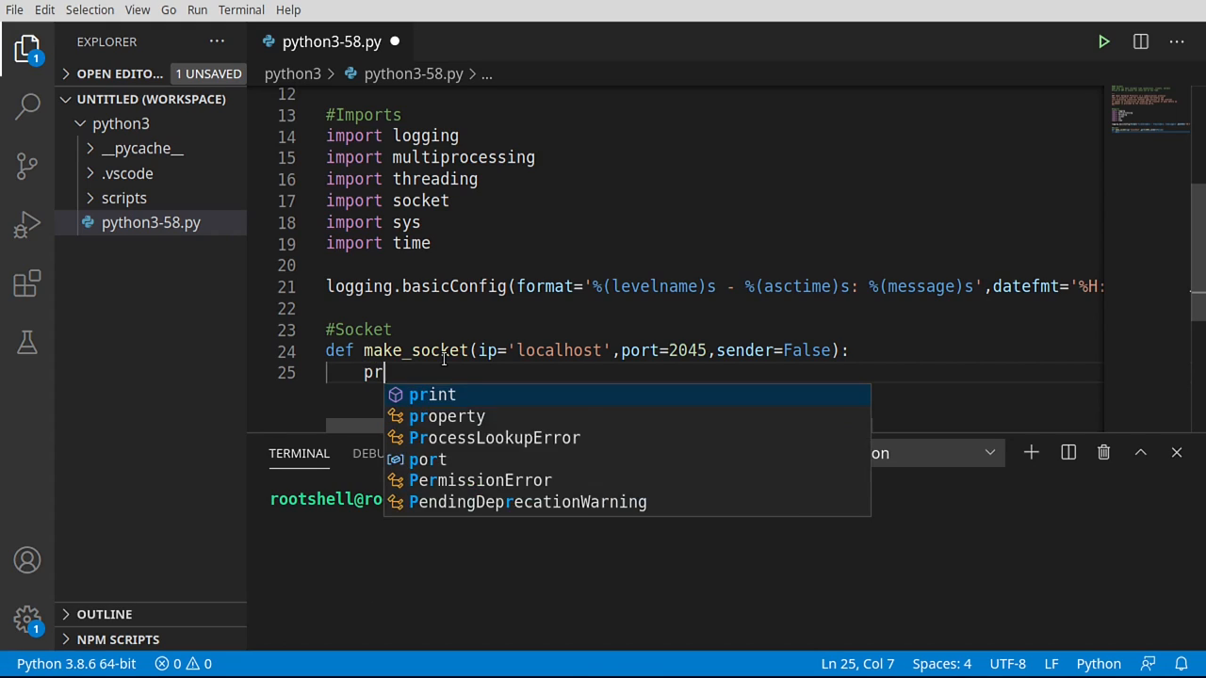
{"action": "type", "text": "oc = mul"}
- Assign proc = multiprocessing.current_process().name and point out the sender parameter
{"action": "key", "text": "Tab"}
{"action": "type", "text": "."}
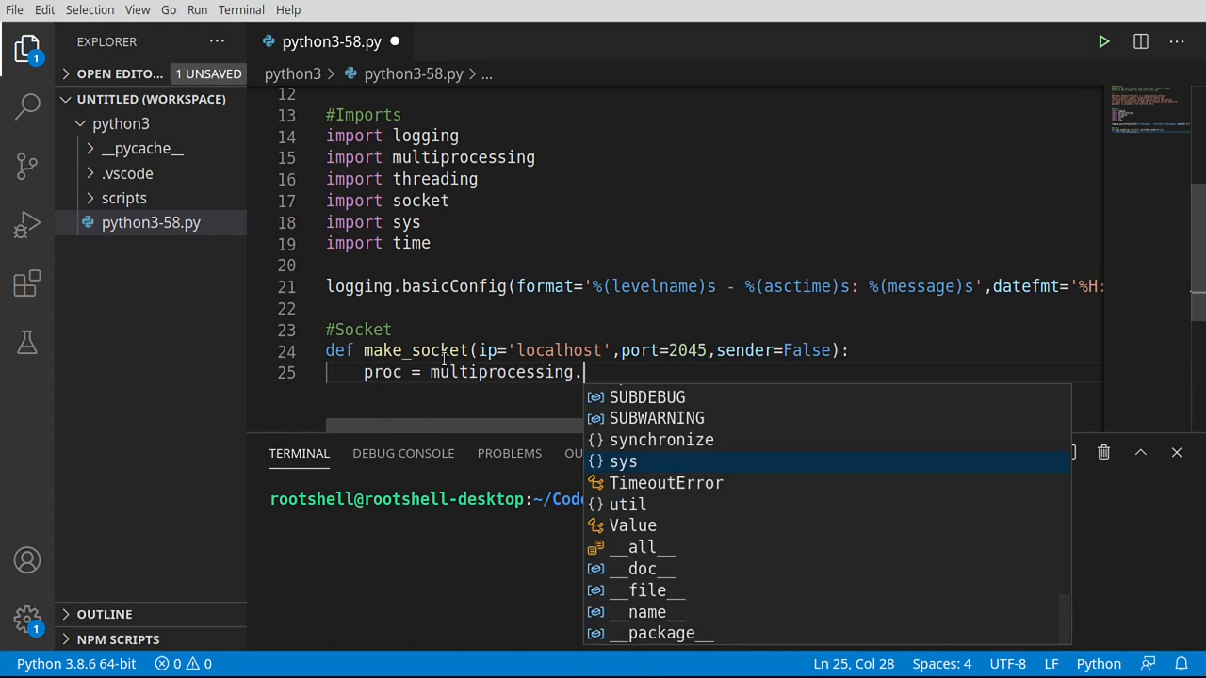
{"action": "type", "text": "cur"}
{"action": "key", "text": "Tab"}
{"action": "type", "text": "().name"}
{"action": "key", "text": "Return"}
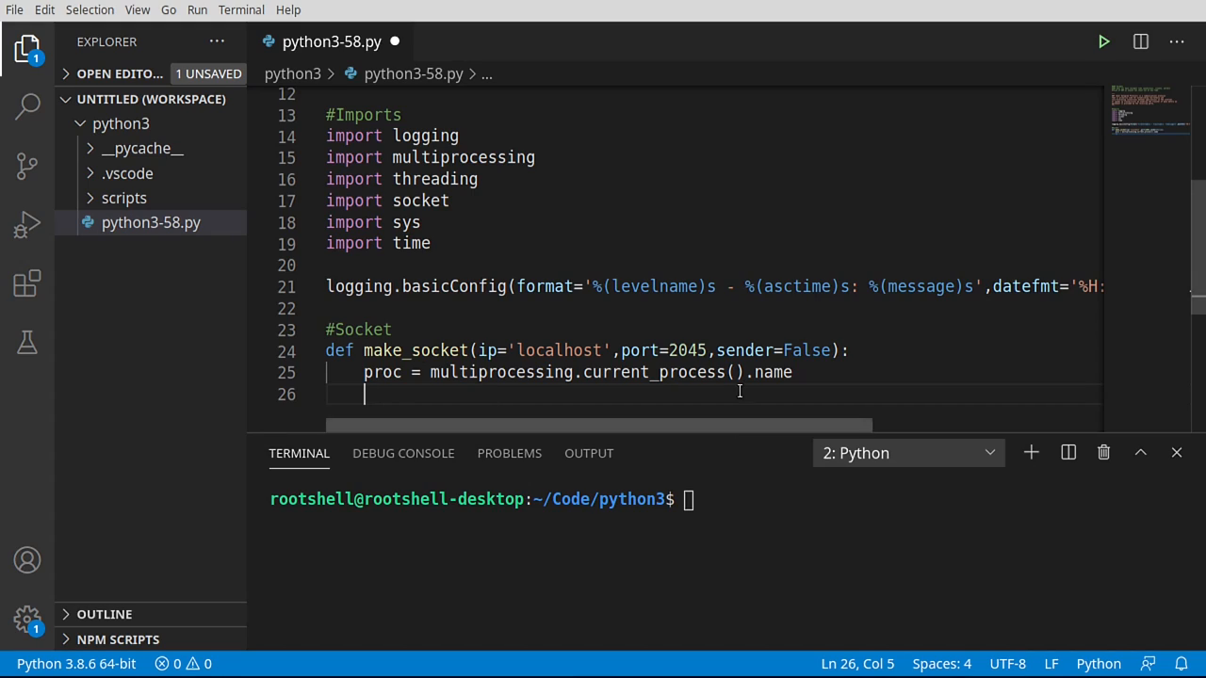
{"action": "double_click", "coordinate": [740, 360]}
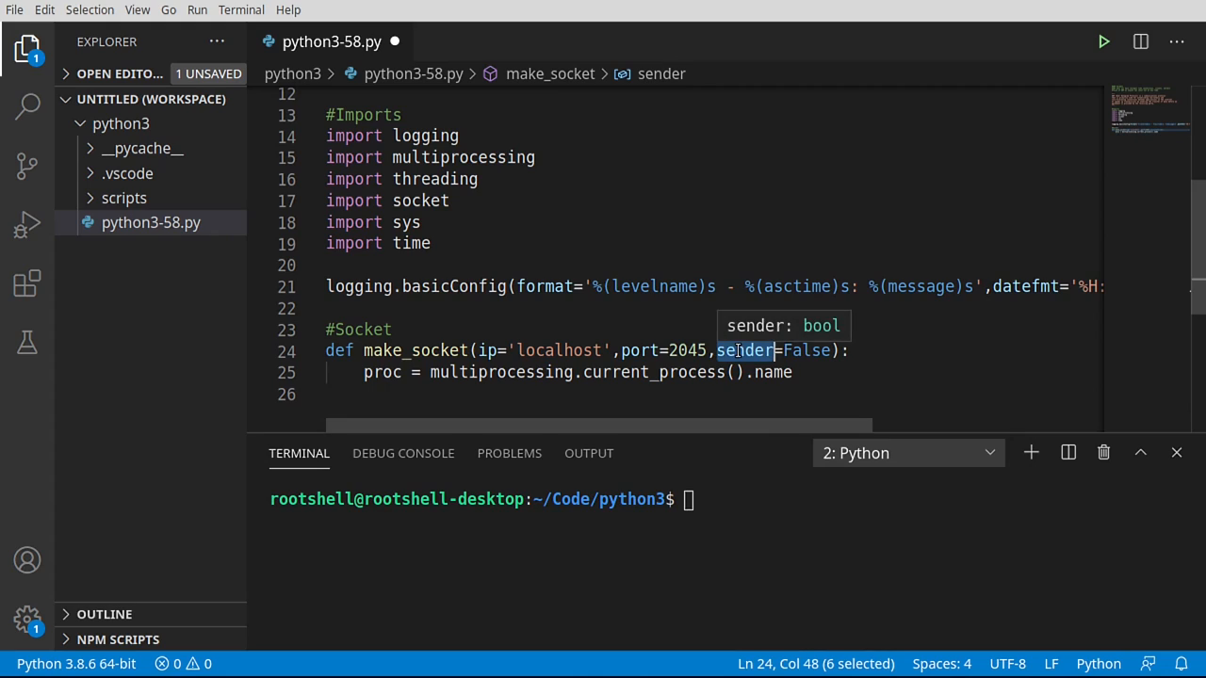
{"action": "left_click", "coordinate": [543, 395]}
{"action": "scroll", "coordinate": [584, 354], "scroll_direction": "down", "scroll_amount": 3}
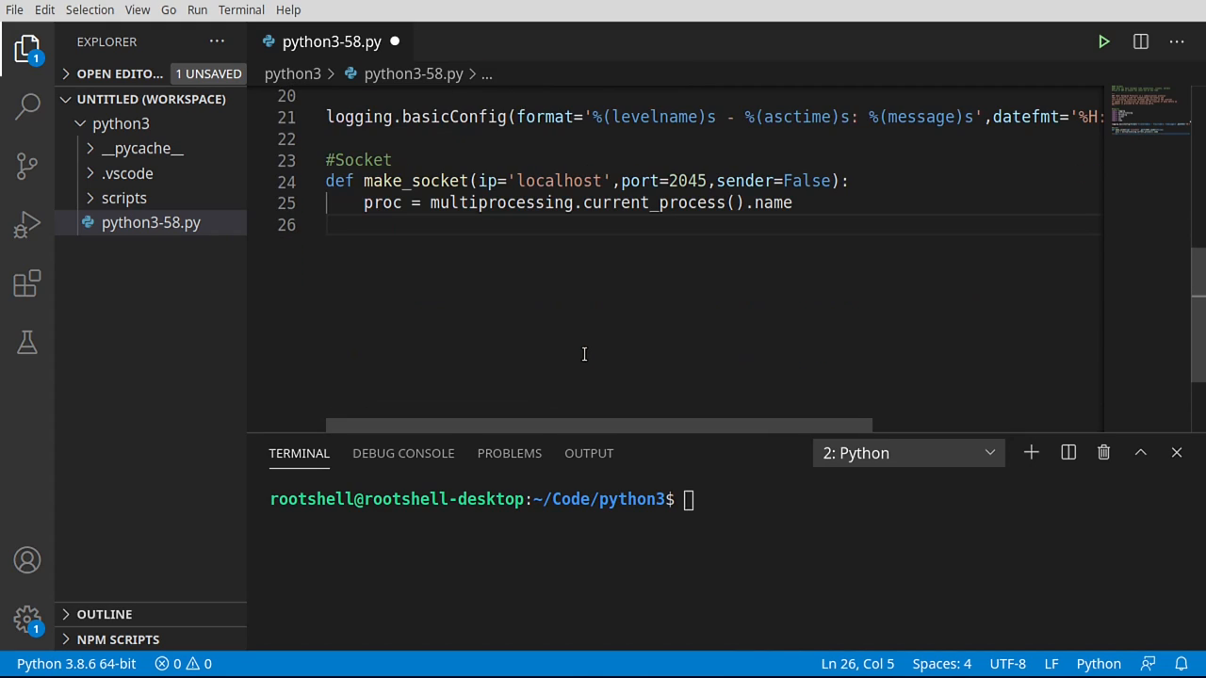
{"action": "type", "text": "logging."}
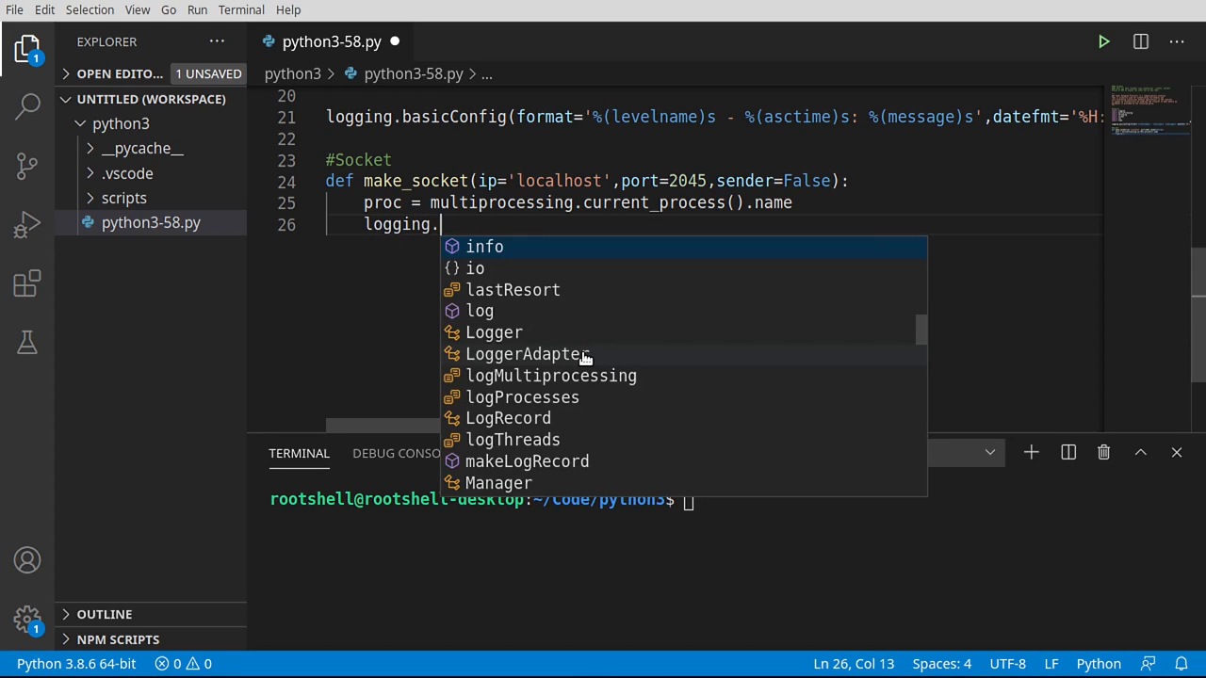
{"action": "type", "text": "info("}
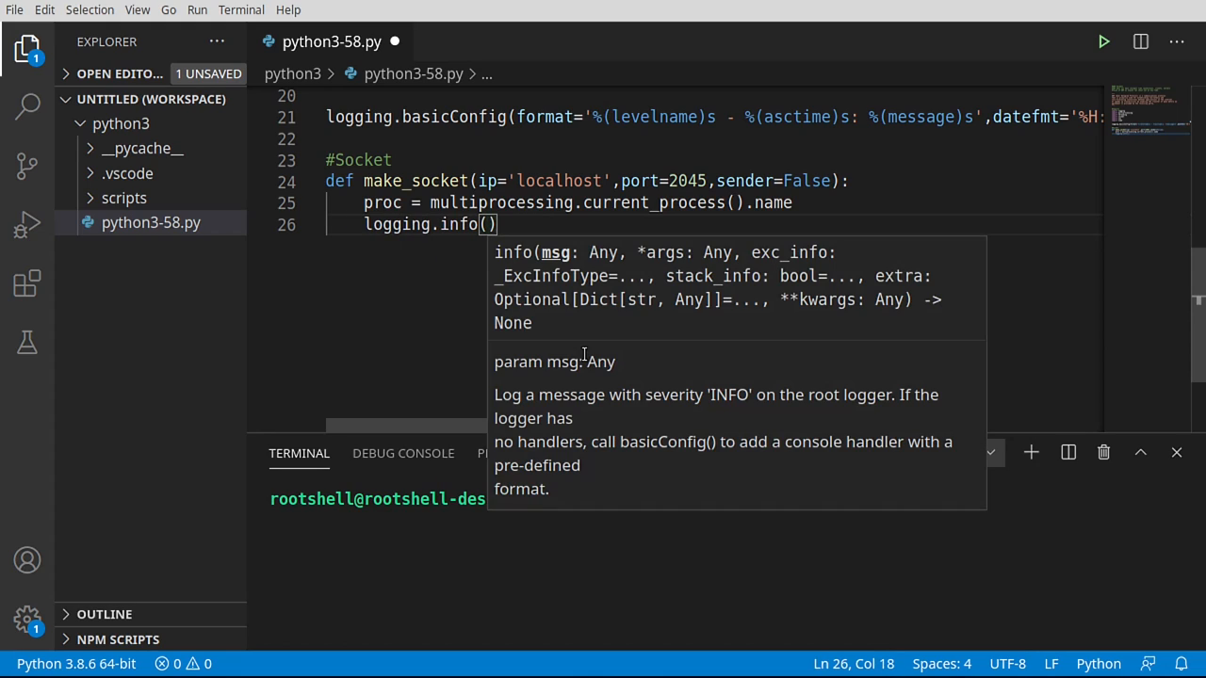
{"action": "type", "text": "f'"}
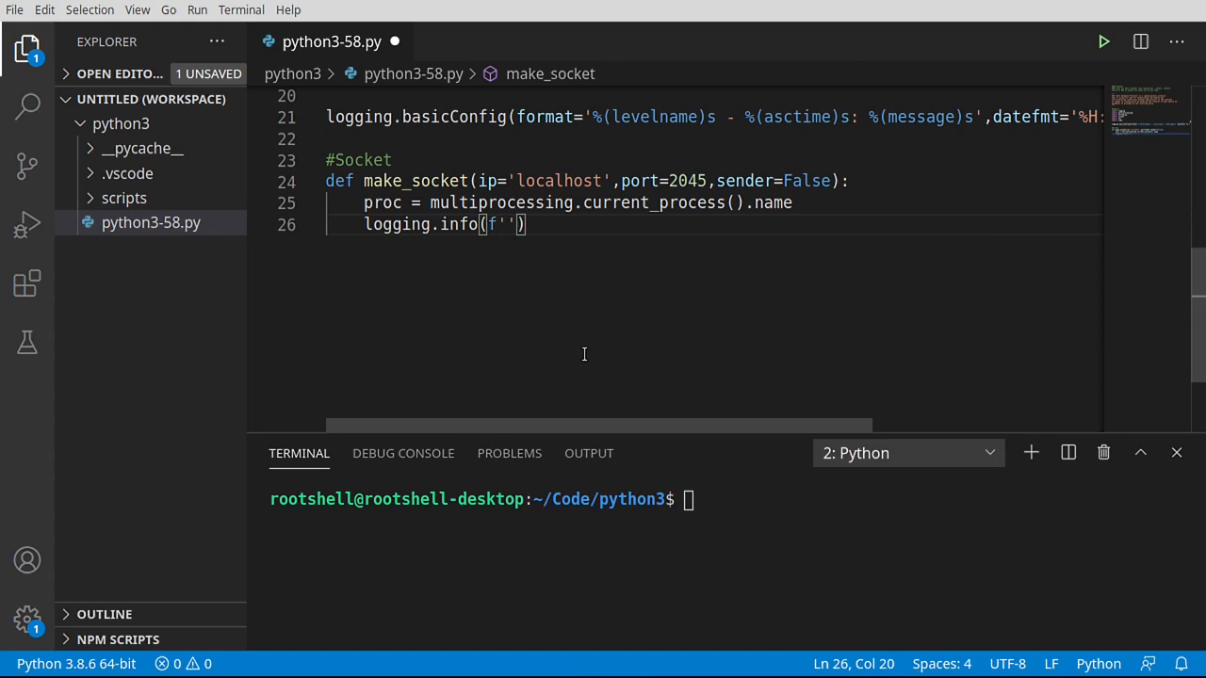
{"action": "type", "text": "{"}
{"action": "type", "text": "proc"}
{"action": "type", "text": "}: starting"}
- Log f'{proc}: starting' with logging.info and move to a new line
{"action": "key", "text": "Right"}
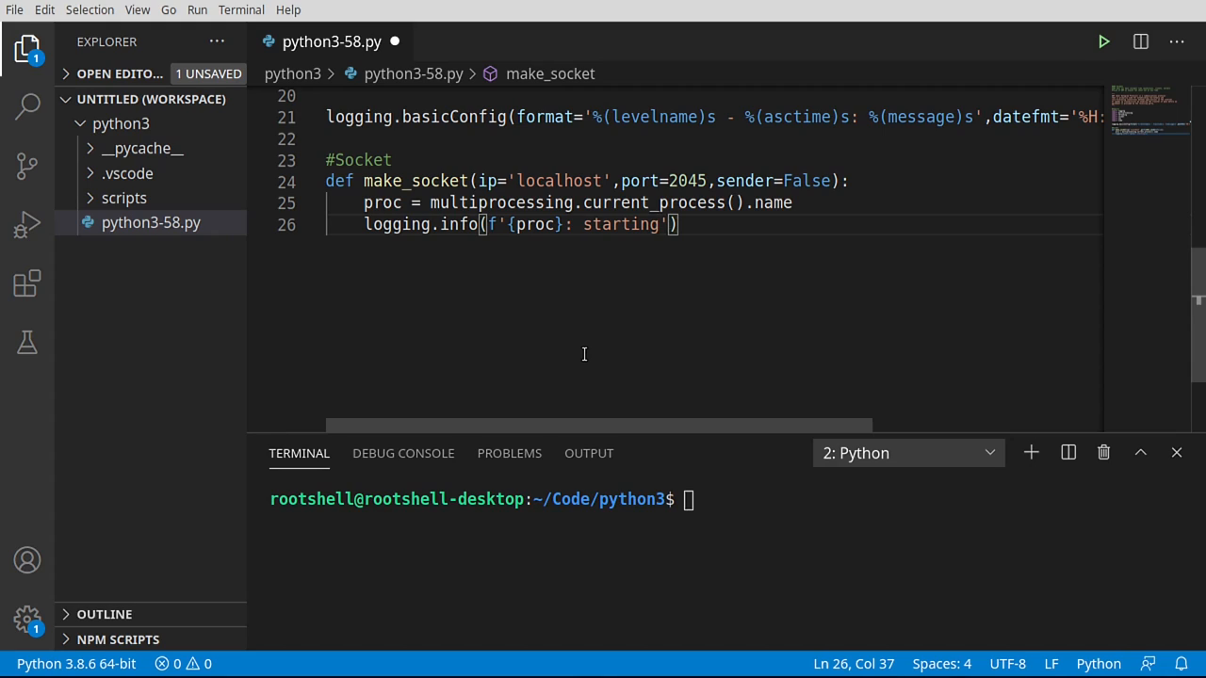
{"action": "key", "text": "Right"}
{"action": "key", "text": "Return"}
{"action": "key", "text": "Return"}
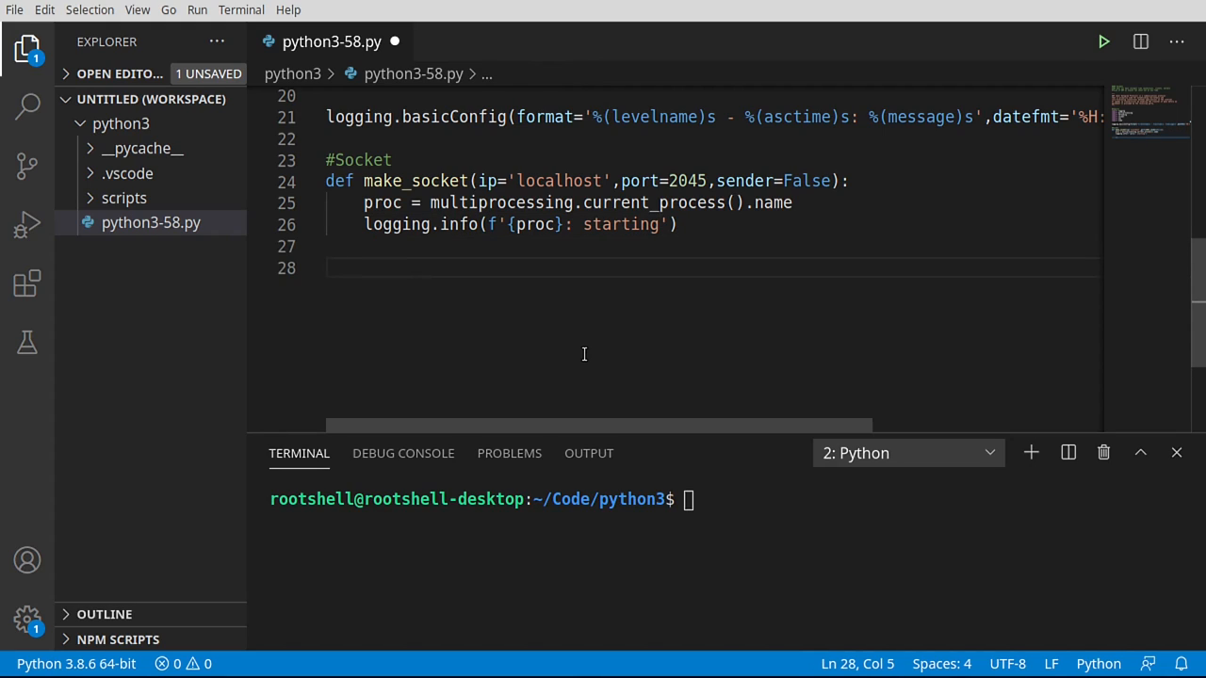
{"action": "type", "text": "s = so"}
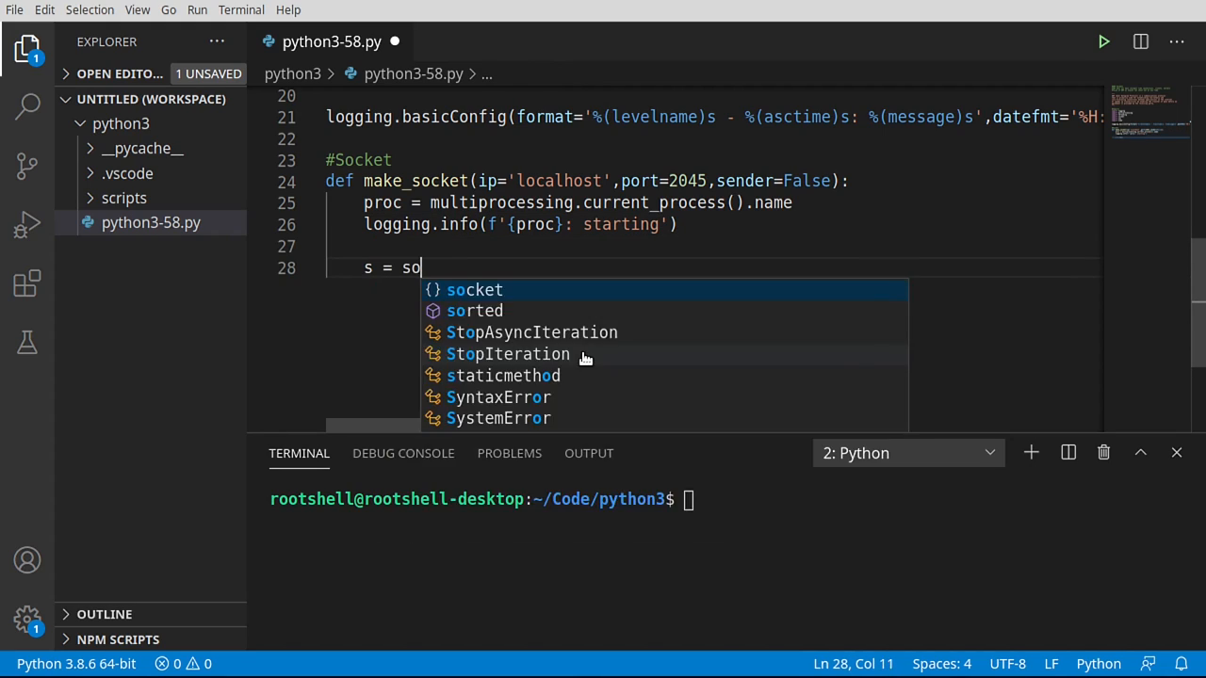
{"action": "type", "text": "cket."}
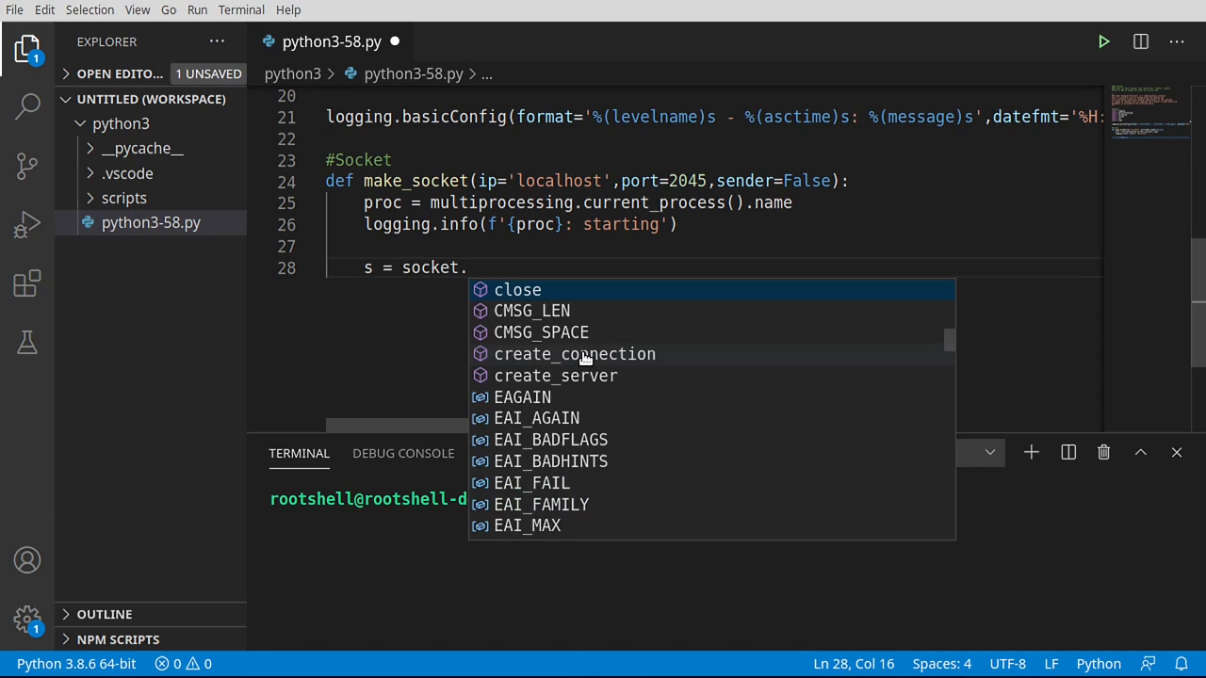
{"action": "type", "text": "socket"}
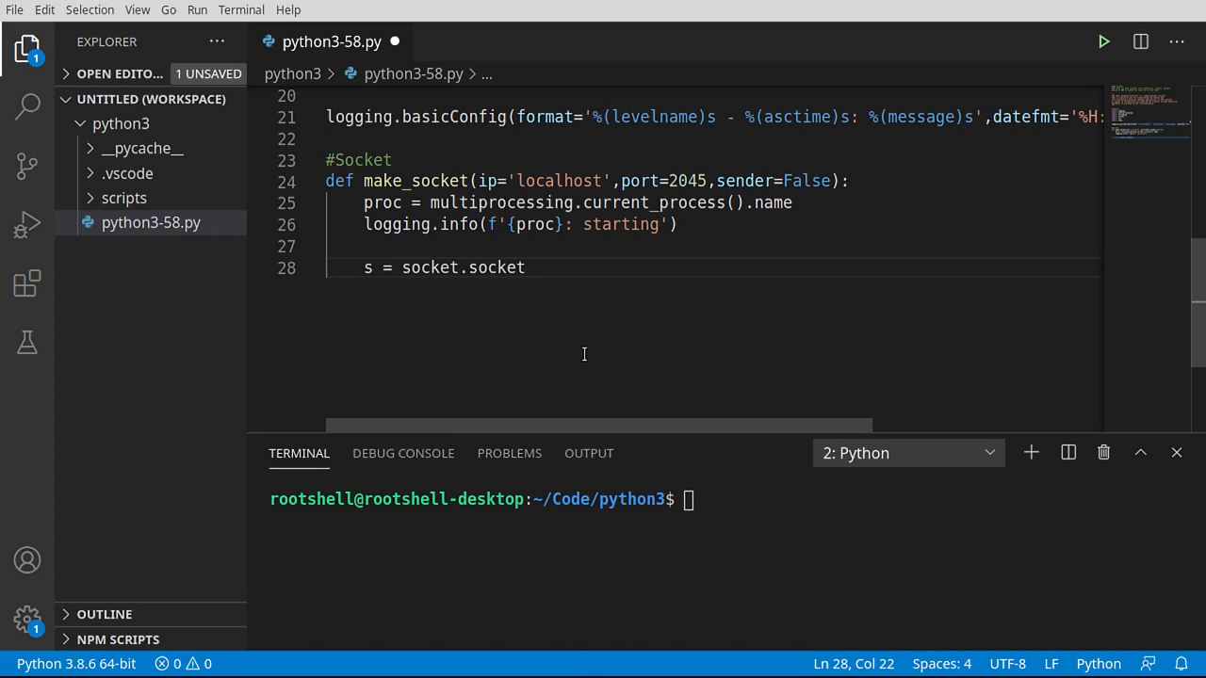
{"action": "type", "text": "(socket.AF"}
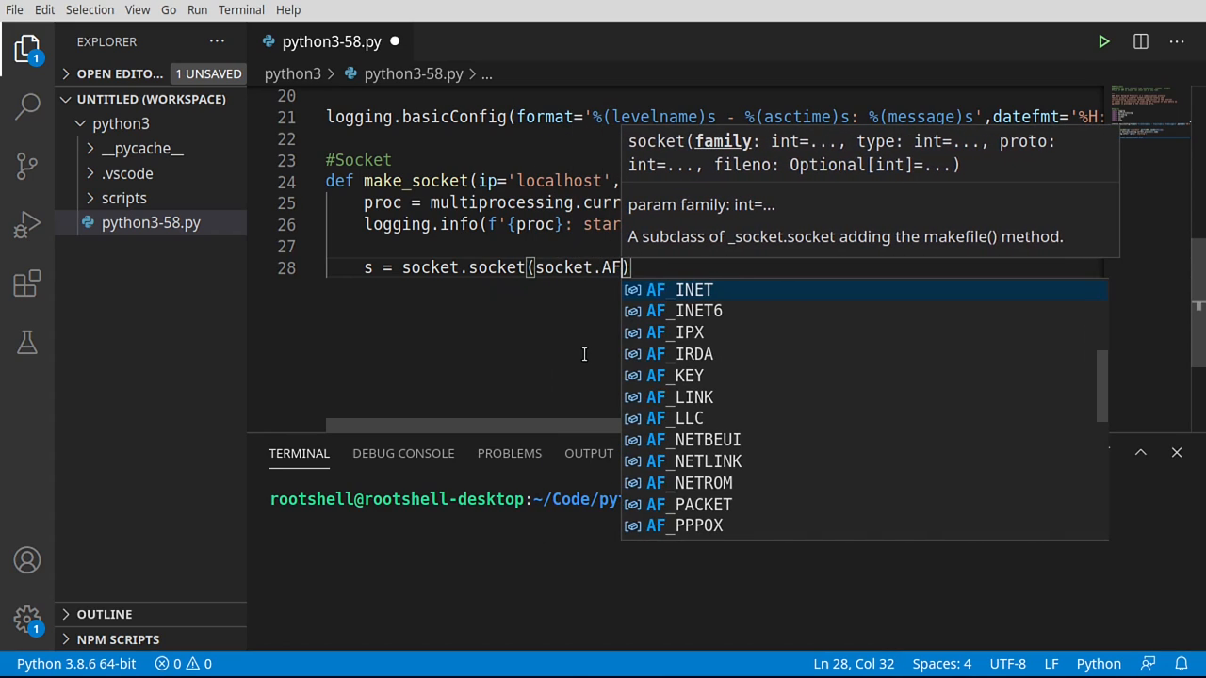
- Create s = socket.socket(socket.AF_INET, socket.SOCK_DGRAM) inside make_socket
{"action": "key", "text": "Return"}
{"action": "type", "text": ","}
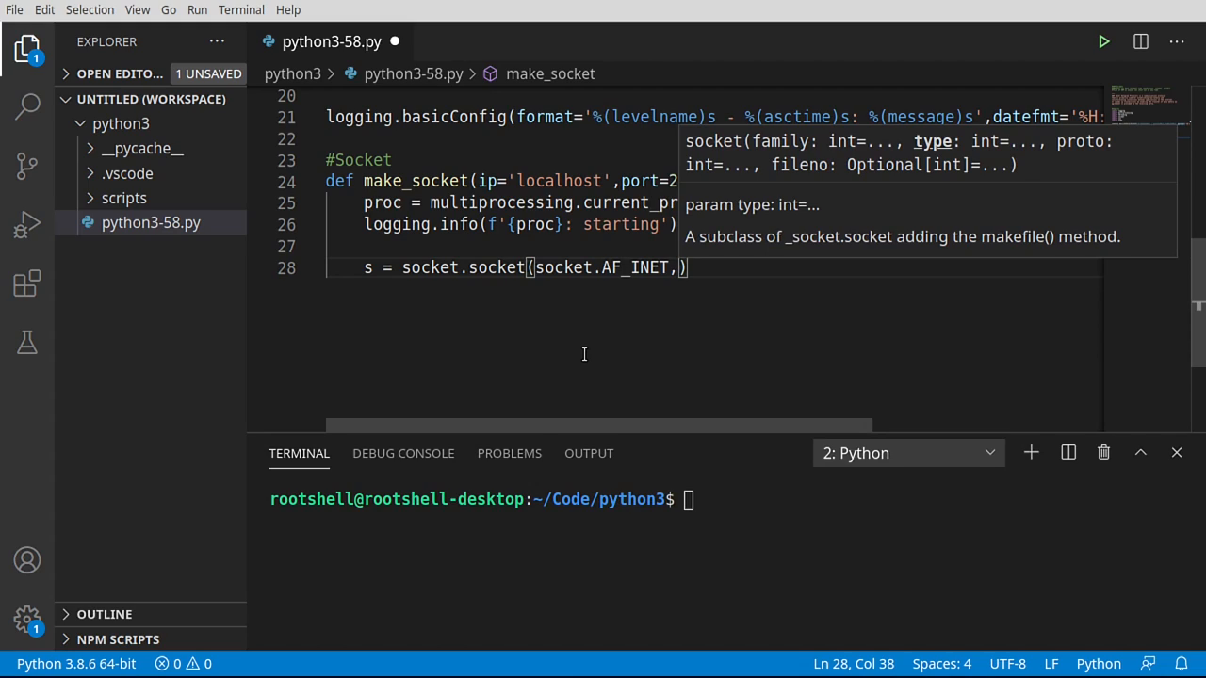
{"action": "type", "text": "socket.SOCK"}
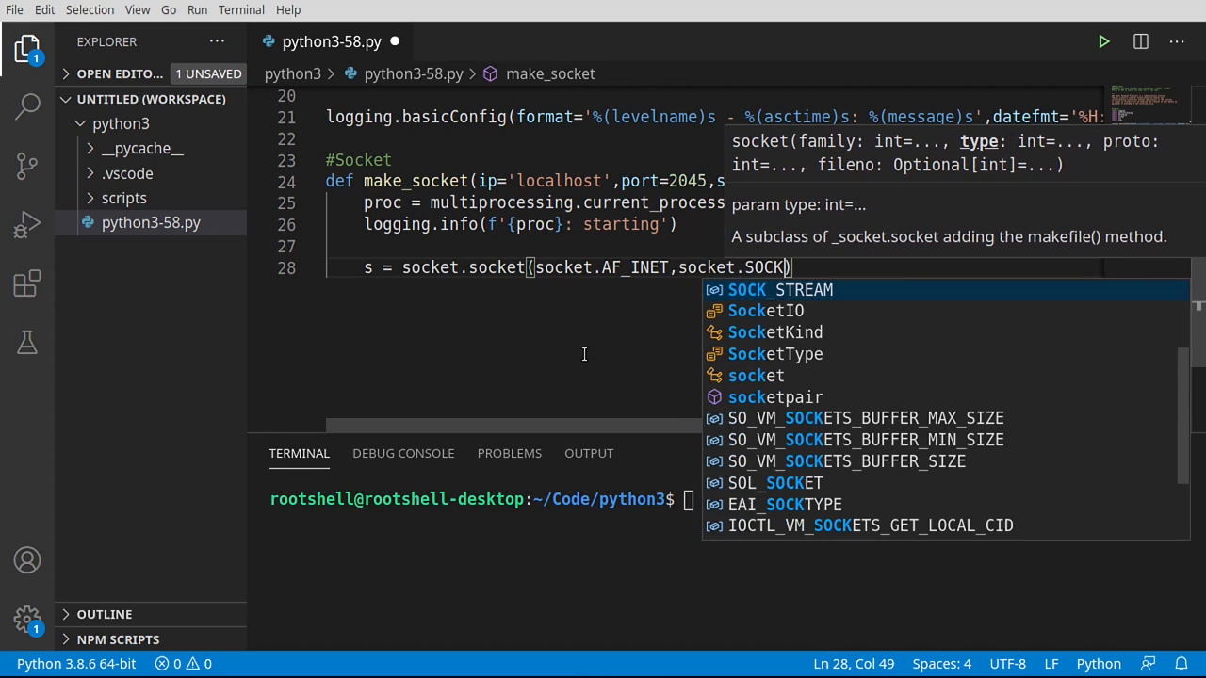
{"action": "type", "text": "_D"}
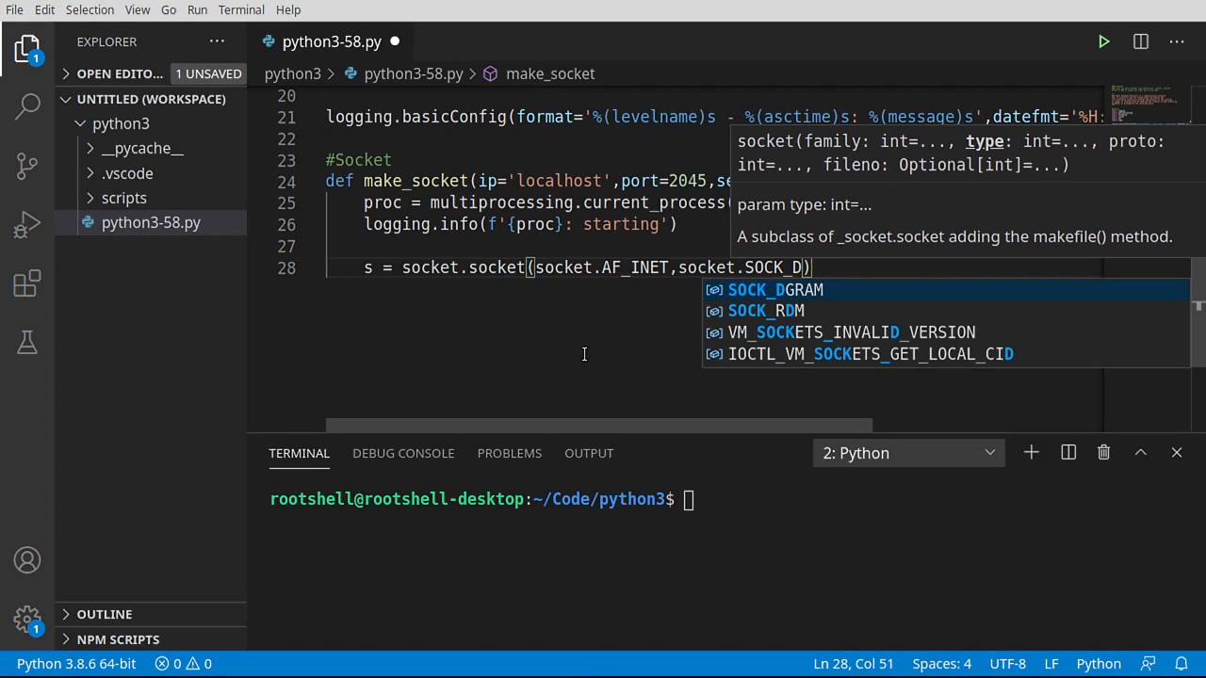
{"action": "key", "text": "Tab"}
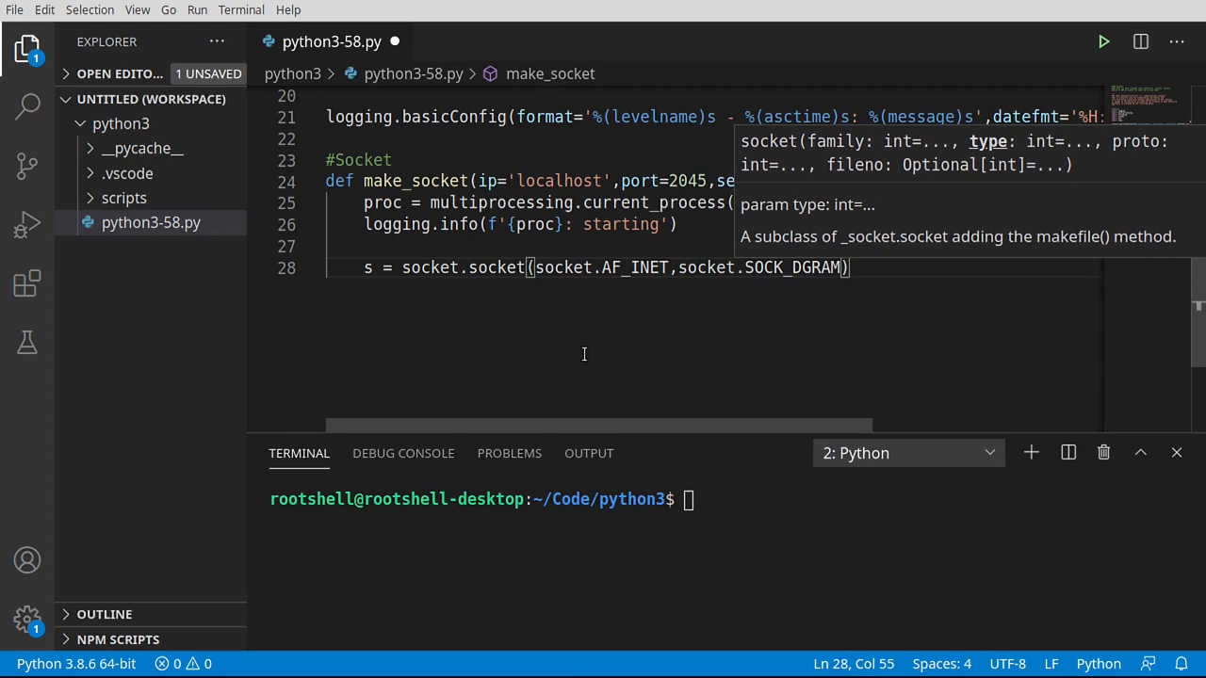
{"action": "type", "text": ")"}
{"action": "key", "text": "Return"}
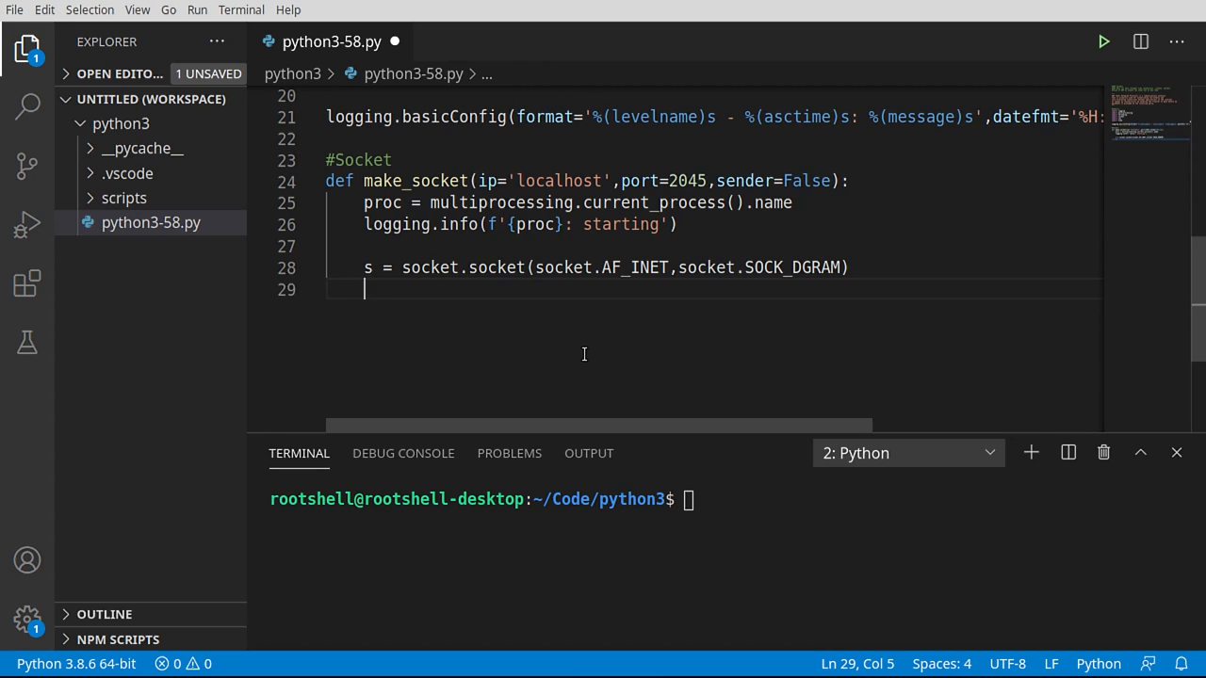
{"action": "scroll", "coordinate": [584, 355], "scroll_direction": "up", "scroll_amount": 8}
{"action": "scroll", "coordinate": [584, 282], "scroll_direction": "up", "scroll_amount": 1}
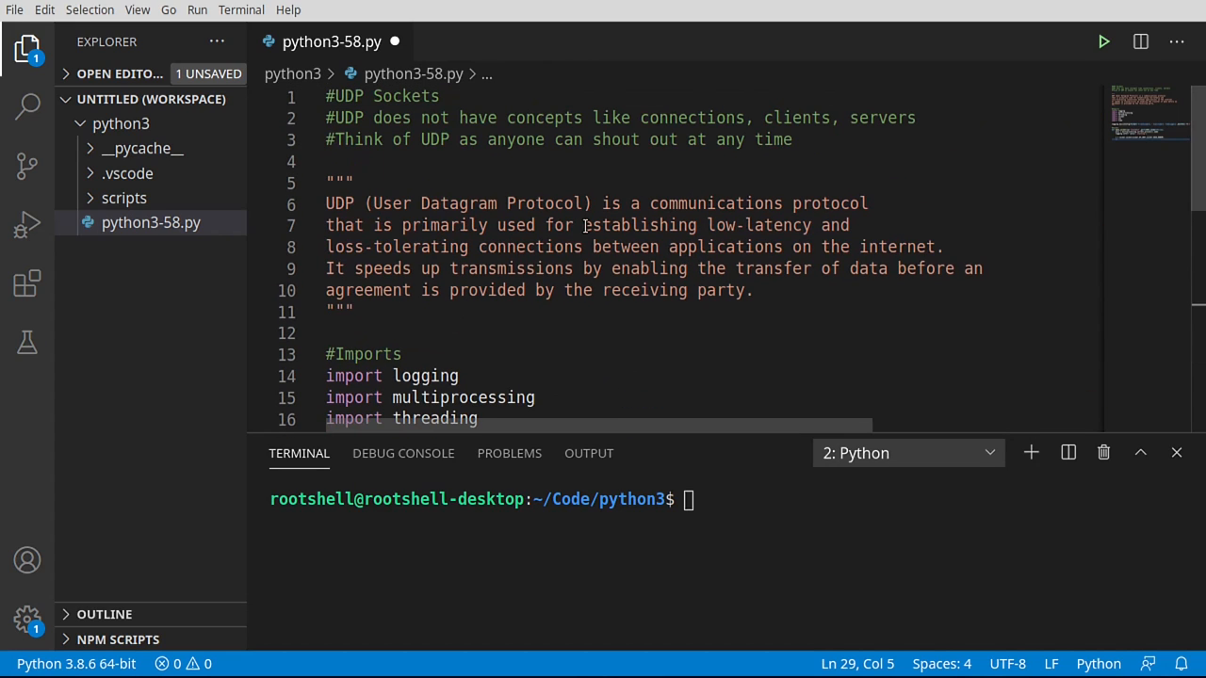
{"action": "left_click", "coordinate": [374, 203]}
{"action": "double_click", "coordinate": [459, 204]}
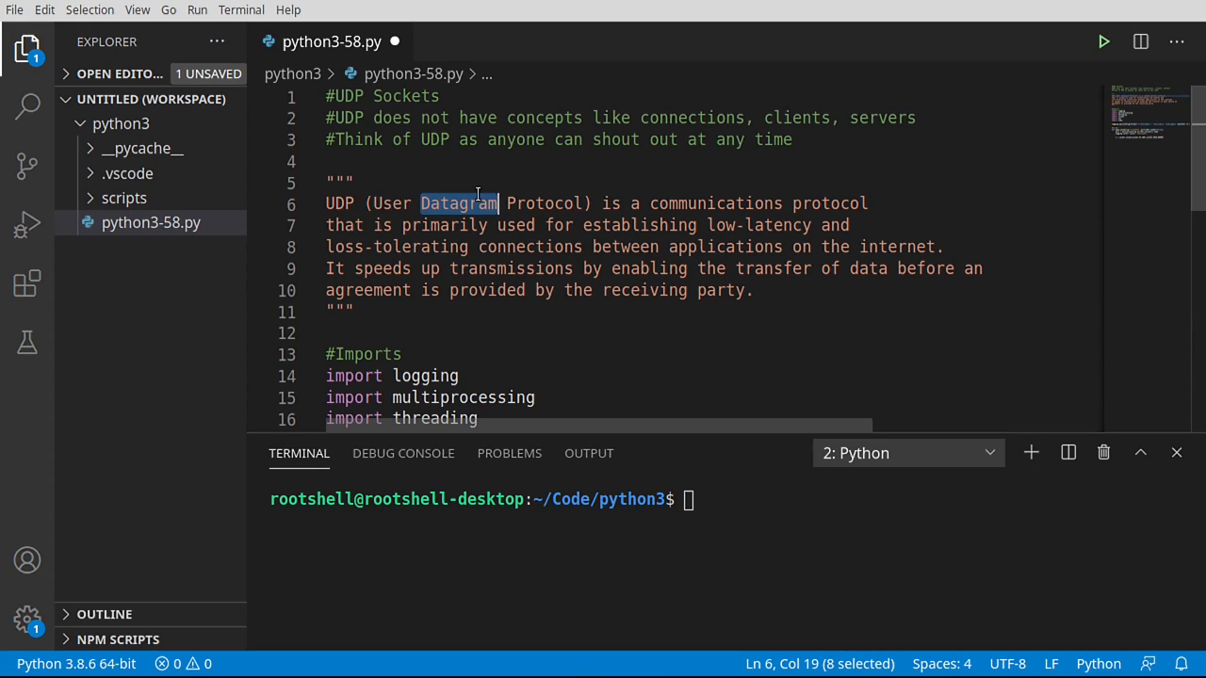
{"action": "scroll", "coordinate": [485, 241], "scroll_direction": "down", "scroll_amount": 5}
{"action": "scroll", "coordinate": [546, 268], "scroll_direction": "down", "scroll_amount": 4}
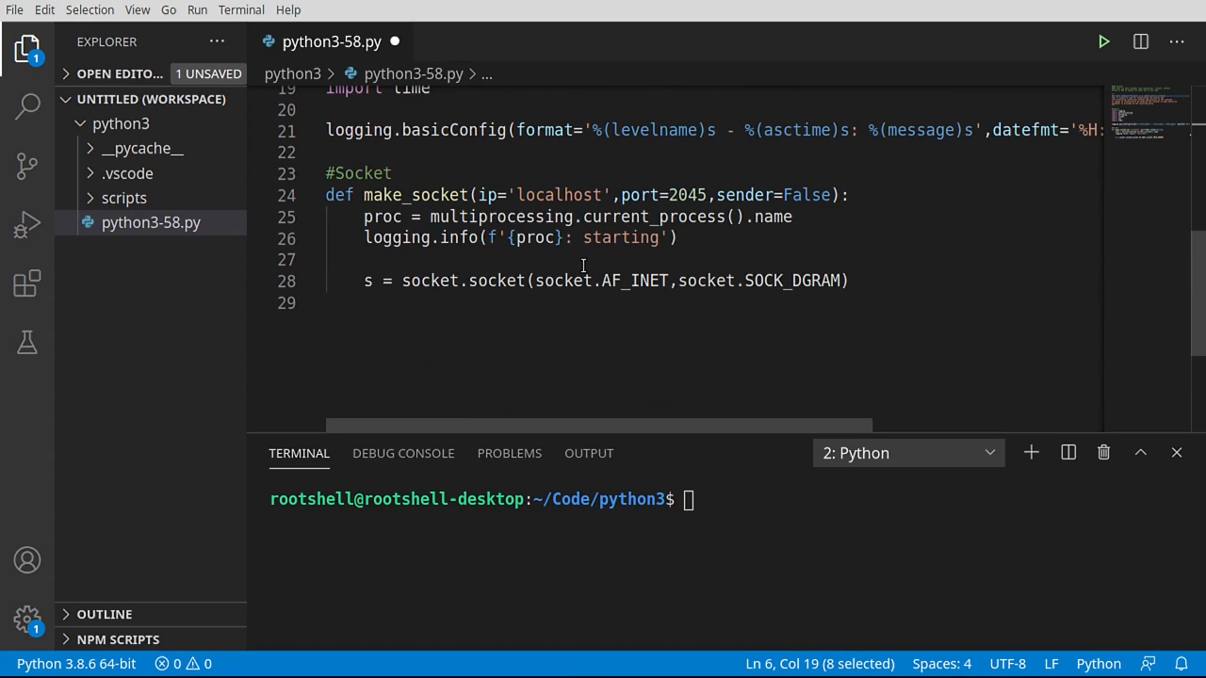
{"action": "double_click", "coordinate": [782, 280]}
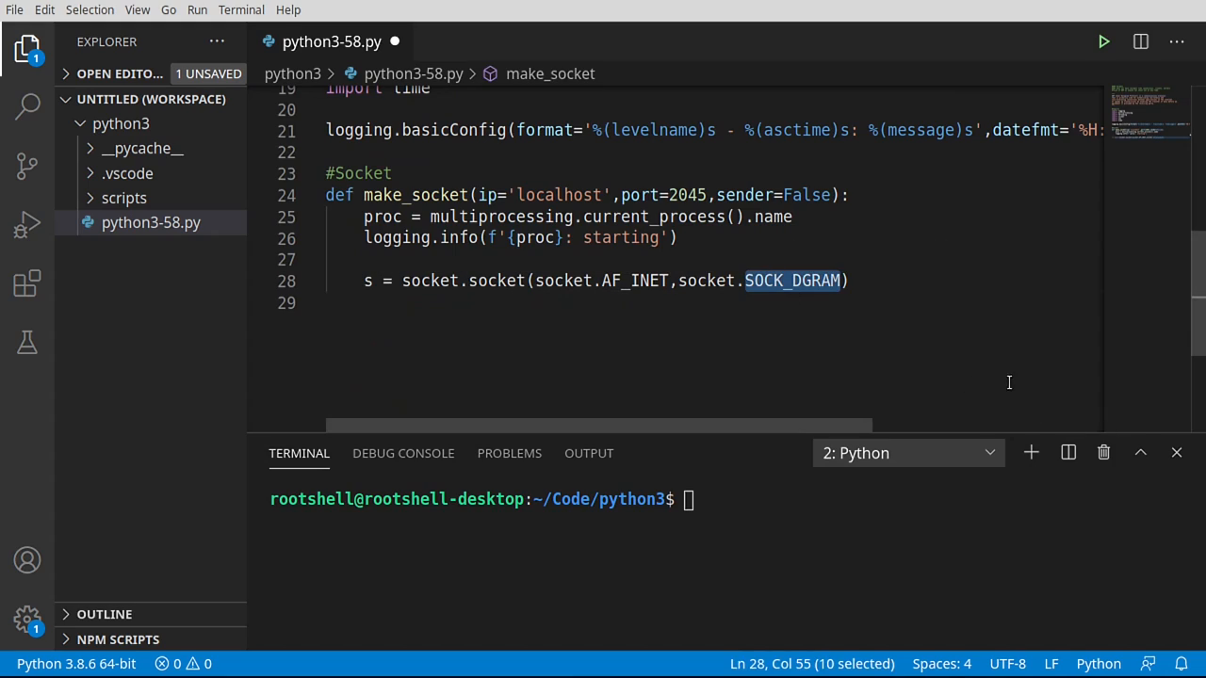
{"action": "left_click", "coordinate": [897, 287]}
{"action": "key", "text": "Return"}
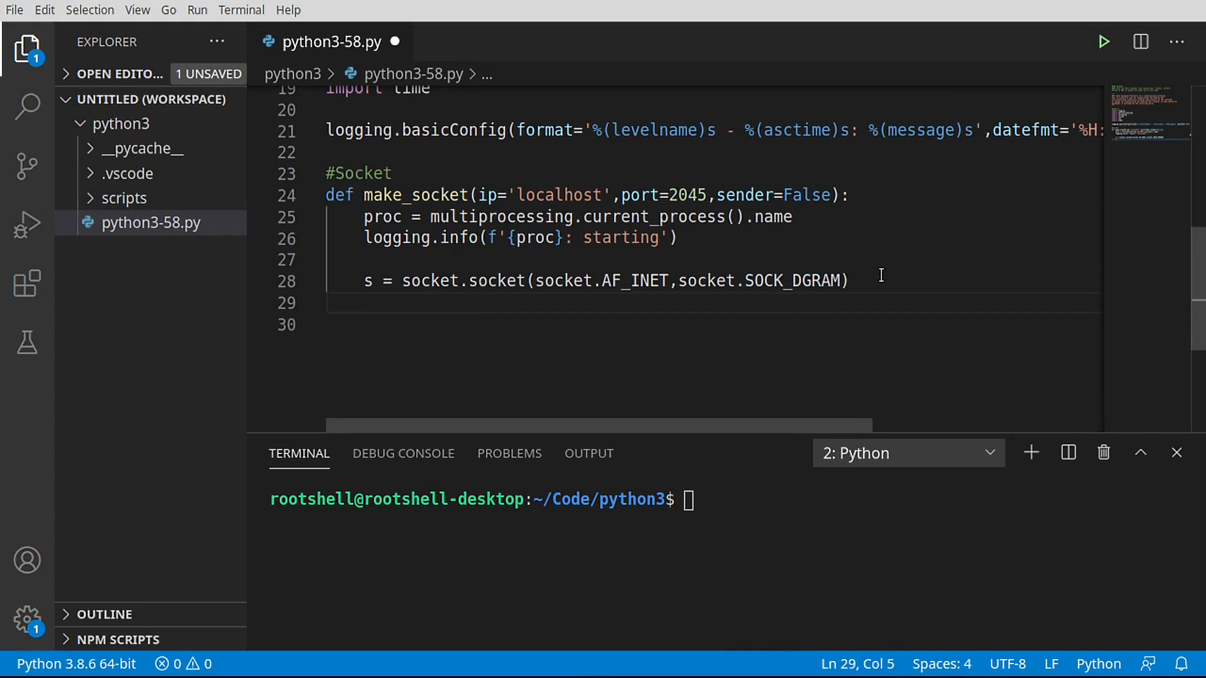
{"action": "type", "text": "if "}
{"action": "type", "text": "sen"}
- Add 'if sender:' with logging.info(f'{proc}: starting to send') as its body
{"action": "key", "text": "Tab"}
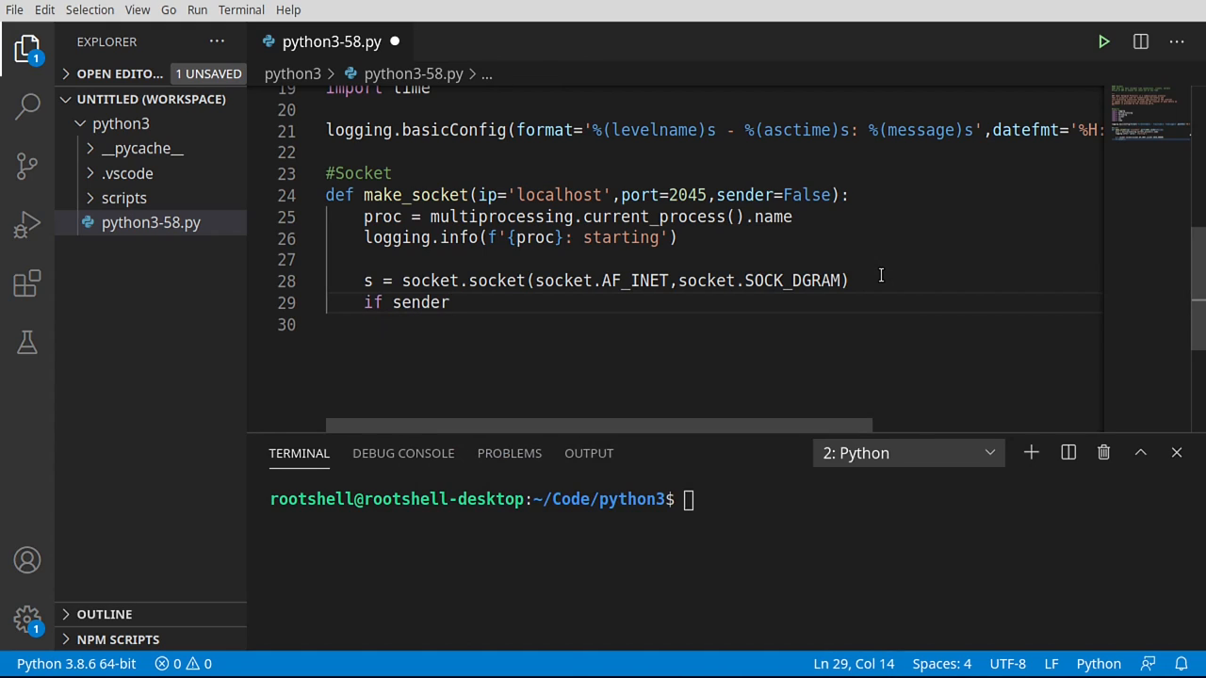
{"action": "type", "text": ":"}
{"action": "key", "text": "Return"}
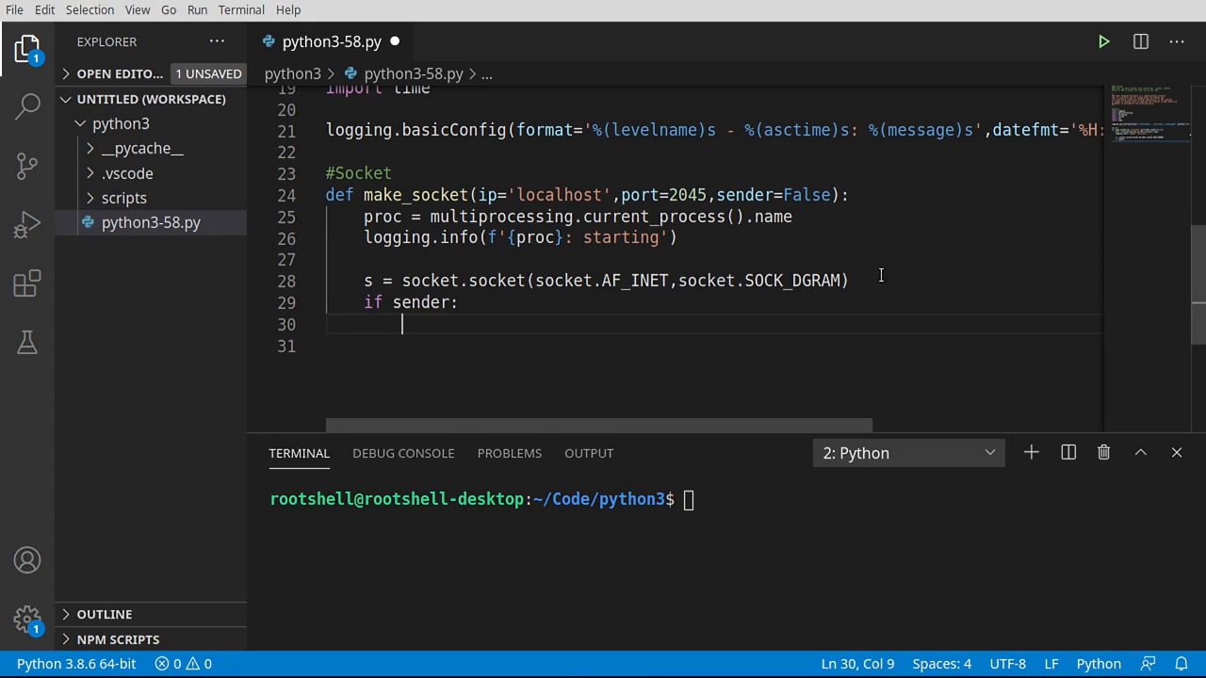
{"action": "type", "text": "lo"}
{"action": "key", "text": "Tab"}
{"action": "type", "text": ".in"}
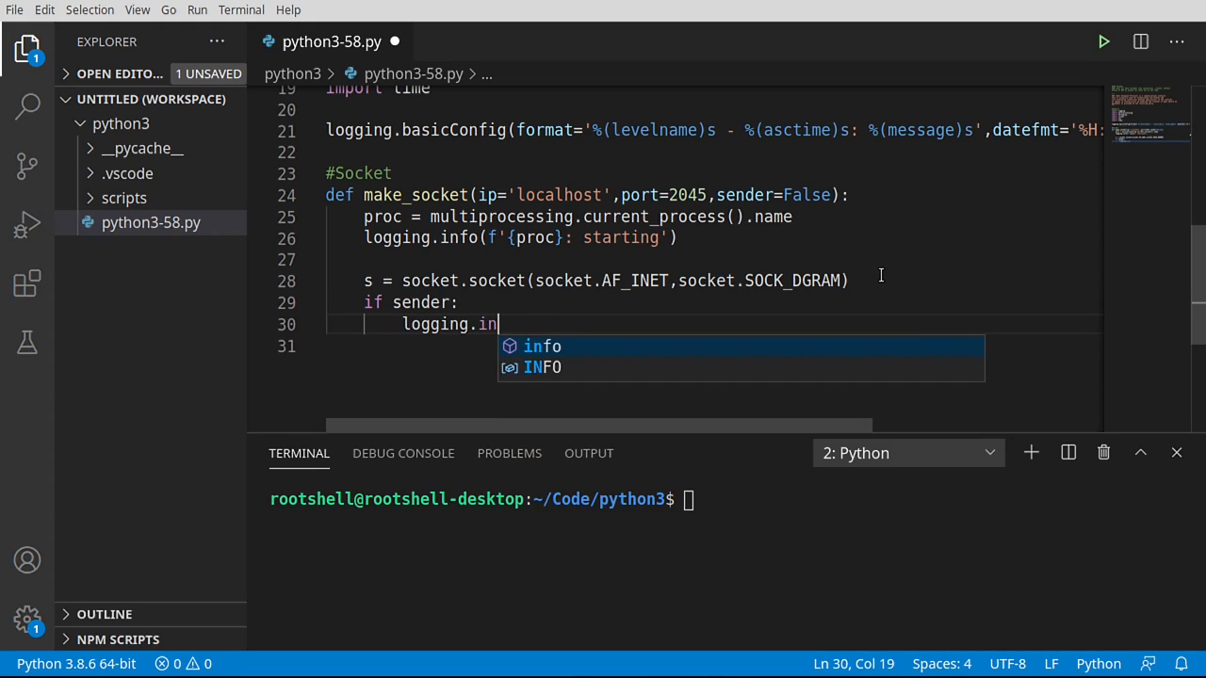
{"action": "type", "text": "fo('"}
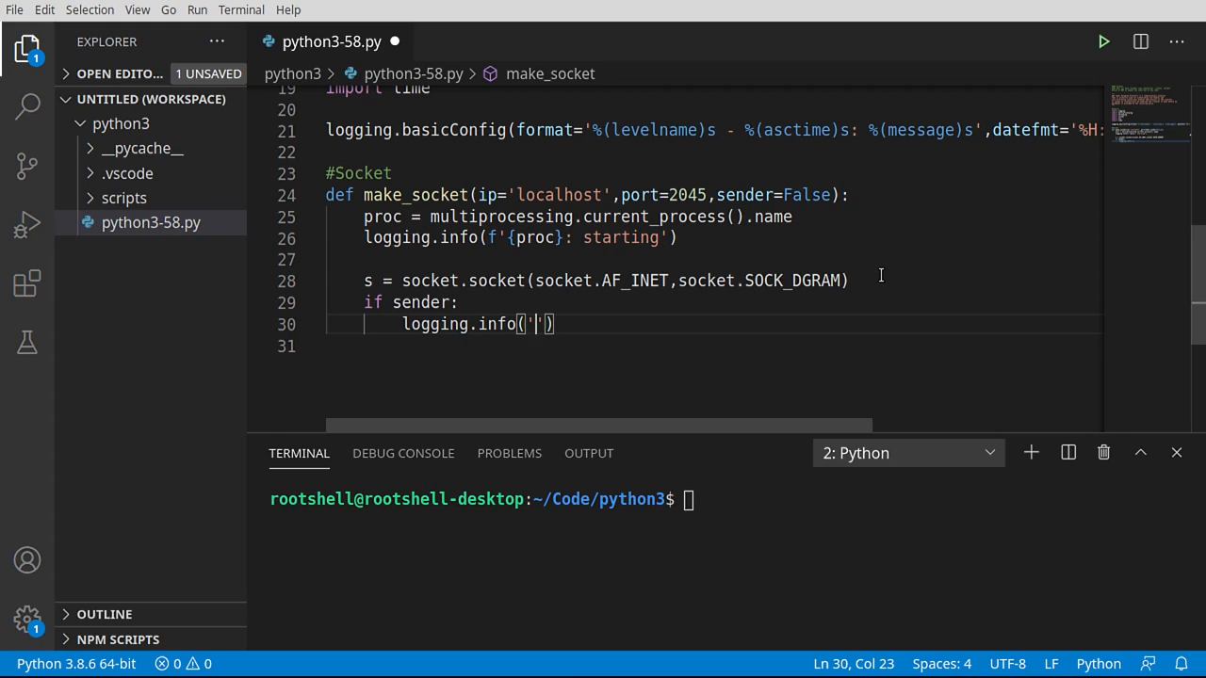
{"action": "type", "text": "f"}
{"action": "key", "text": "BackSpace"}
{"action": "key", "text": "Left"}
{"action": "type", "text": "f"}
{"action": "key", "text": "Right"}
{"action": "type", "text": "{}"}
{"action": "type", "text": "proc"}
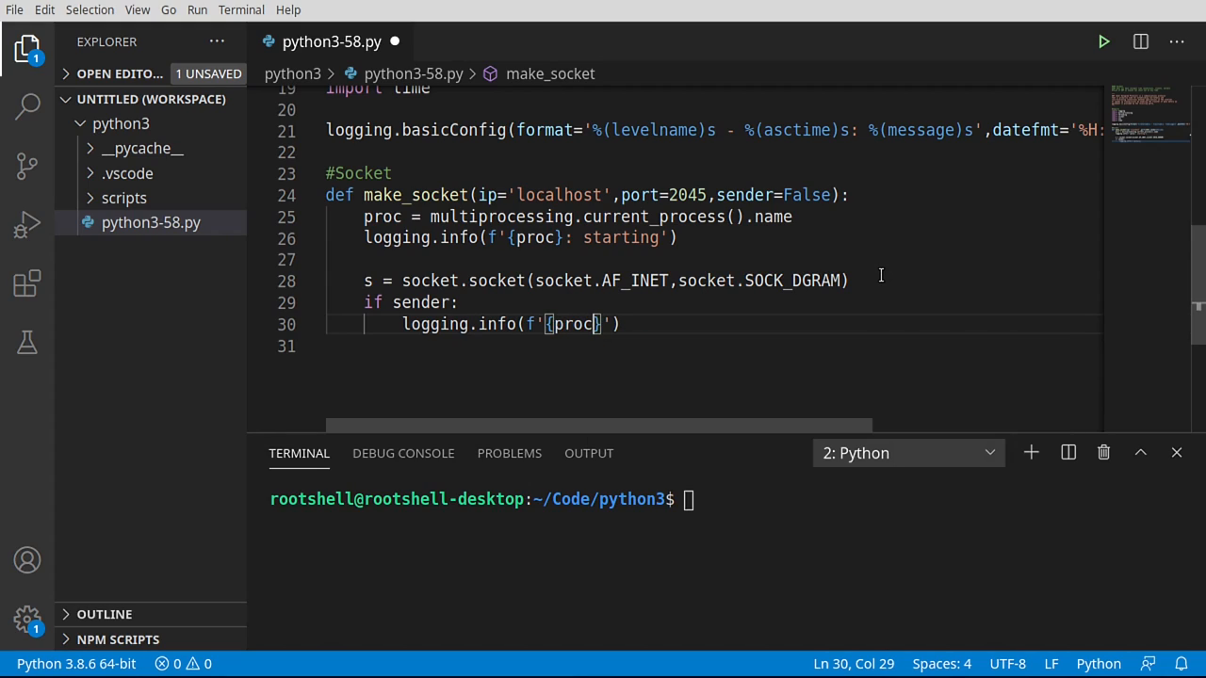
{"action": "key", "text": "Right"}
{"action": "type", "text": ":"}
{"action": "type", "text": " starting to send"}
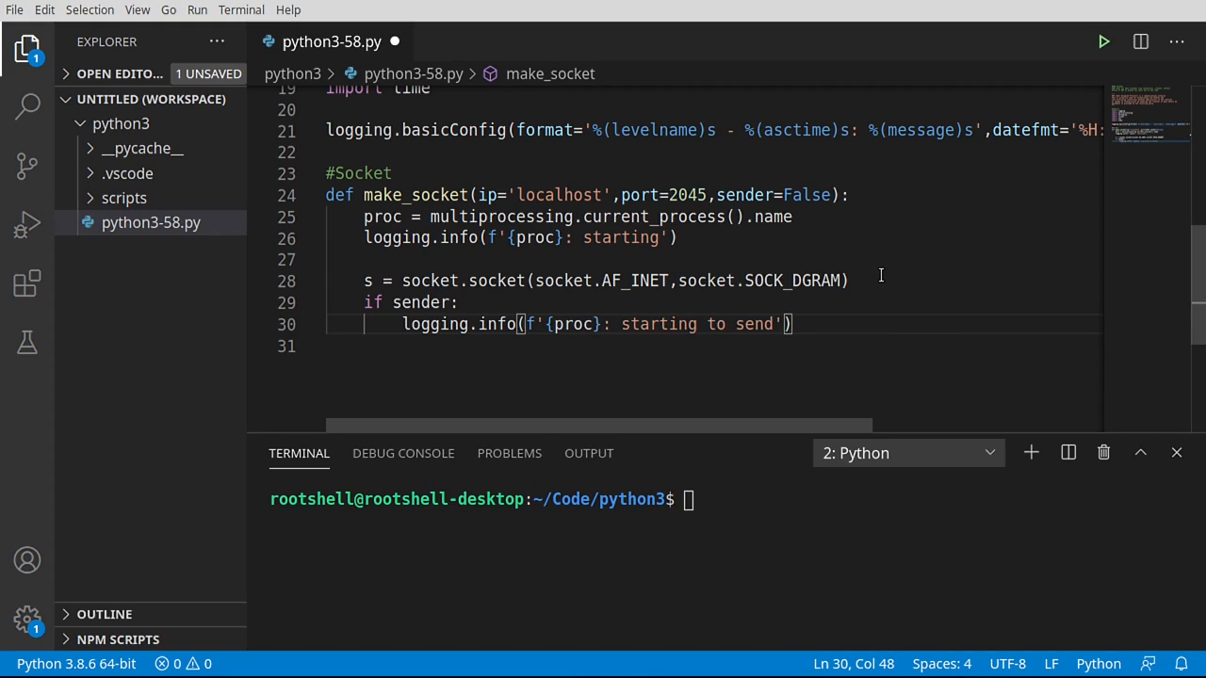
{"action": "key", "text": "Right"}
- Dedent and open an empty 'else:' branch below the sender log
{"action": "key", "text": "End"}
{"action": "key", "text": "Return"}
{"action": "key", "text": "BackSpace"}
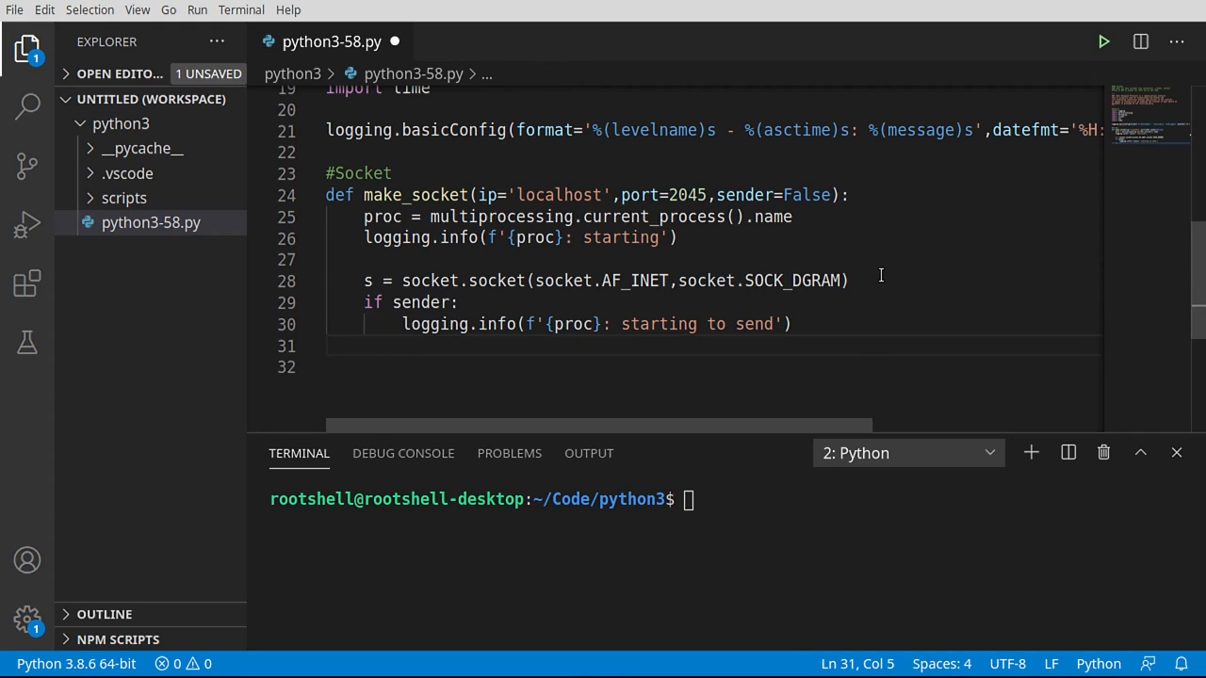
{"action": "type", "text": "else:"}
{"action": "key", "text": "Return"}
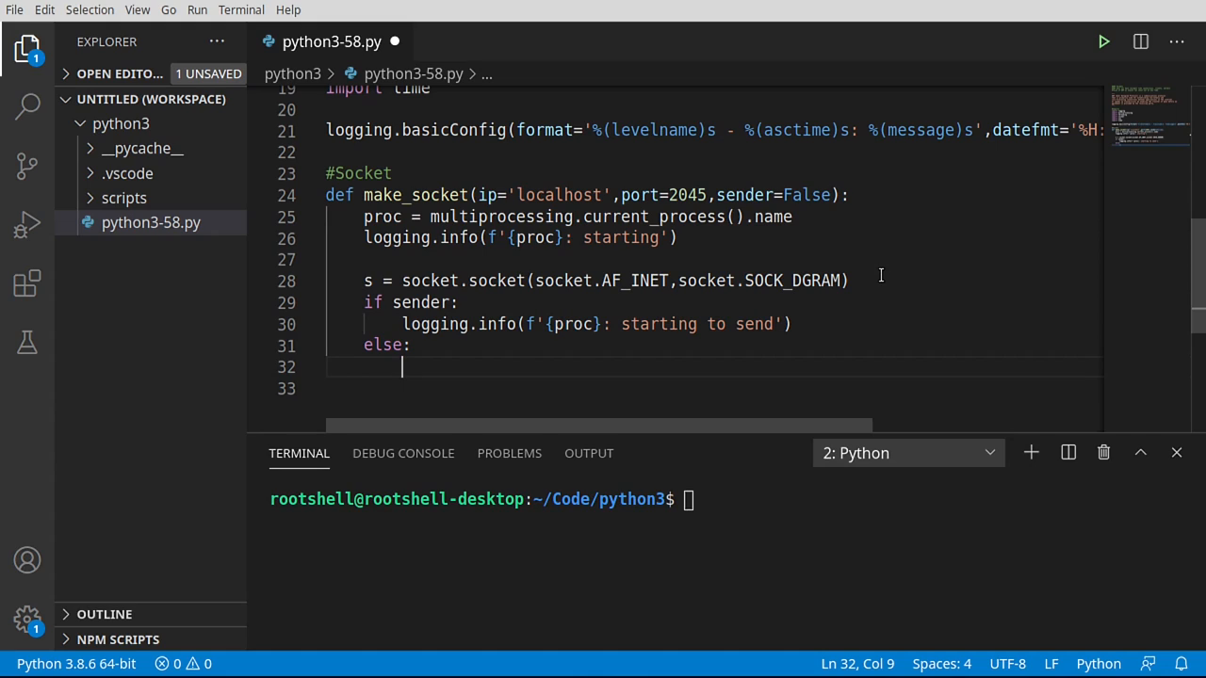
- Copy the sender log into the else branch and change its message to 'binding to port'
{"action": "left_click_drag", "start_coordinate": [838, 327], "coordinate": [400, 324]}
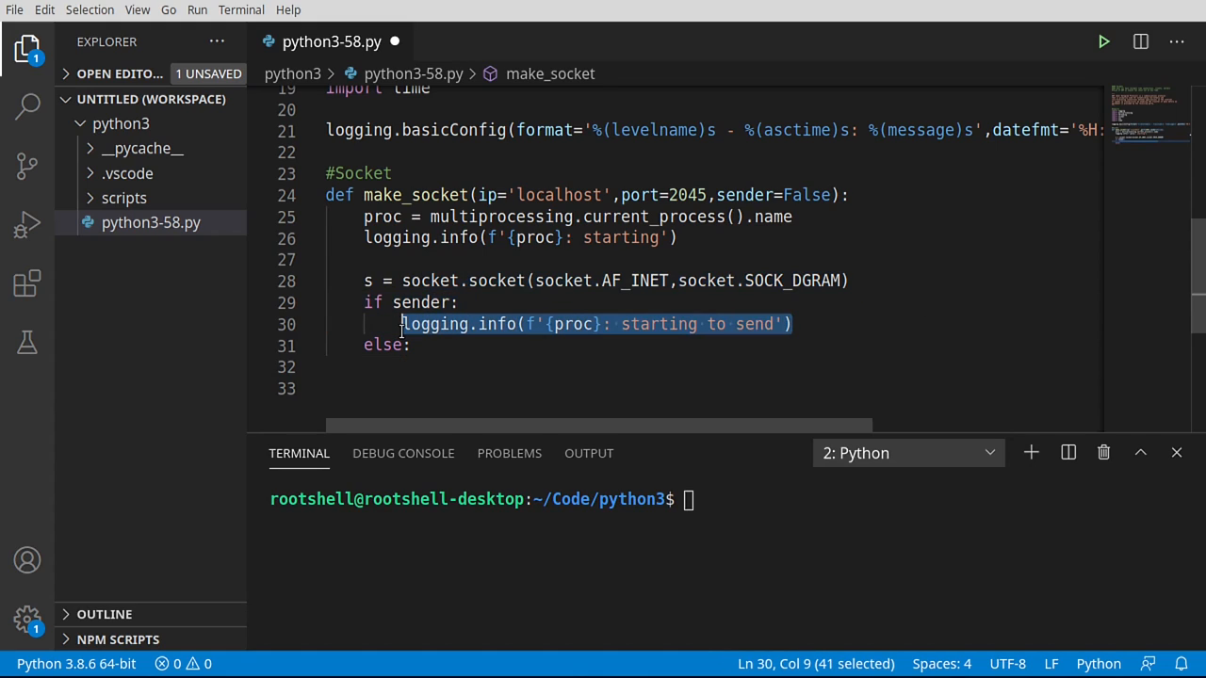
{"action": "key", "text": "ctrl+c"}
{"action": "left_click", "coordinate": [419, 367]}
{"action": "key", "text": "ctrl+v"}
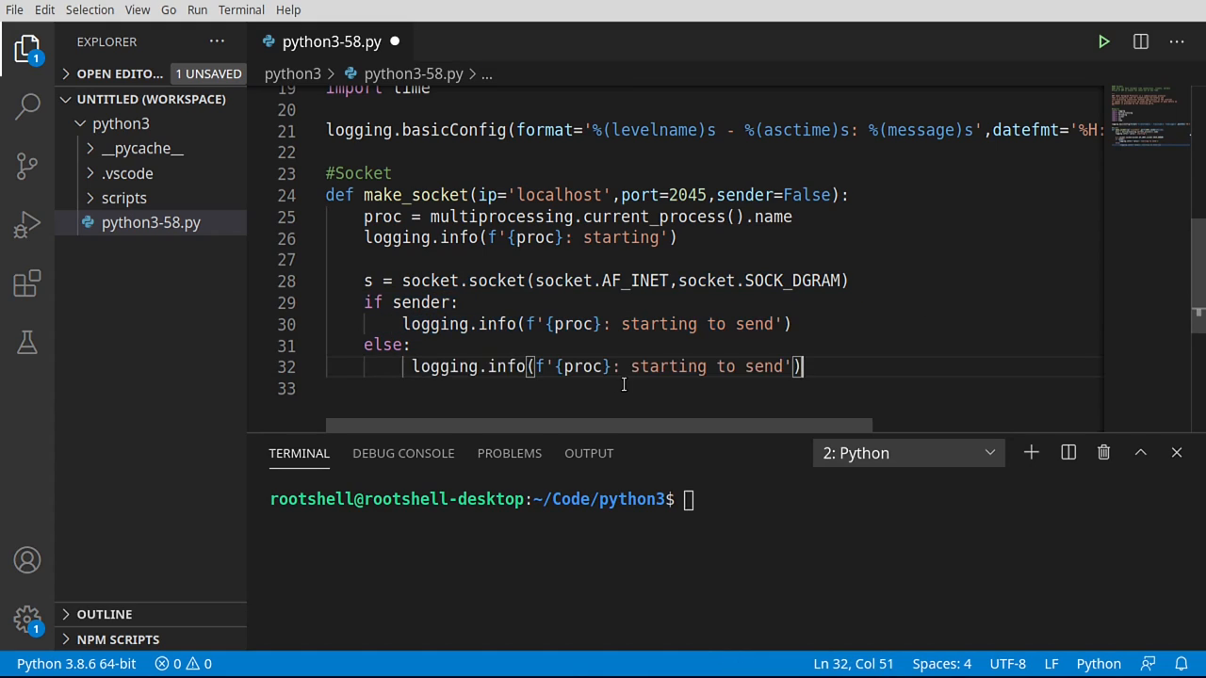
{"action": "double_click", "coordinate": [683, 367]}
{"action": "key", "text": "BackSpace"}
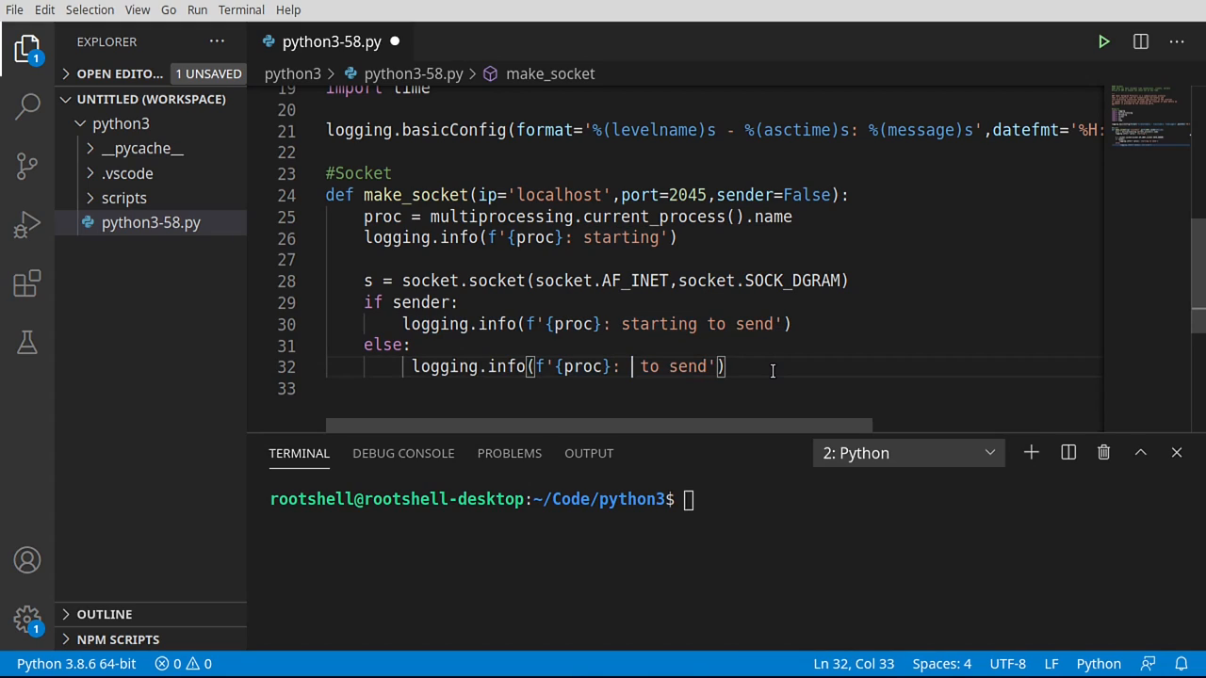
{"action": "key", "text": "Delete"}
{"action": "key", "text": "Delete"}
{"action": "key", "text": "Delete"}
{"action": "key", "text": "Delete"}
{"action": "key", "text": "Delete"}
{"action": "key", "text": "Delete"}
{"action": "key", "text": "Delete"}
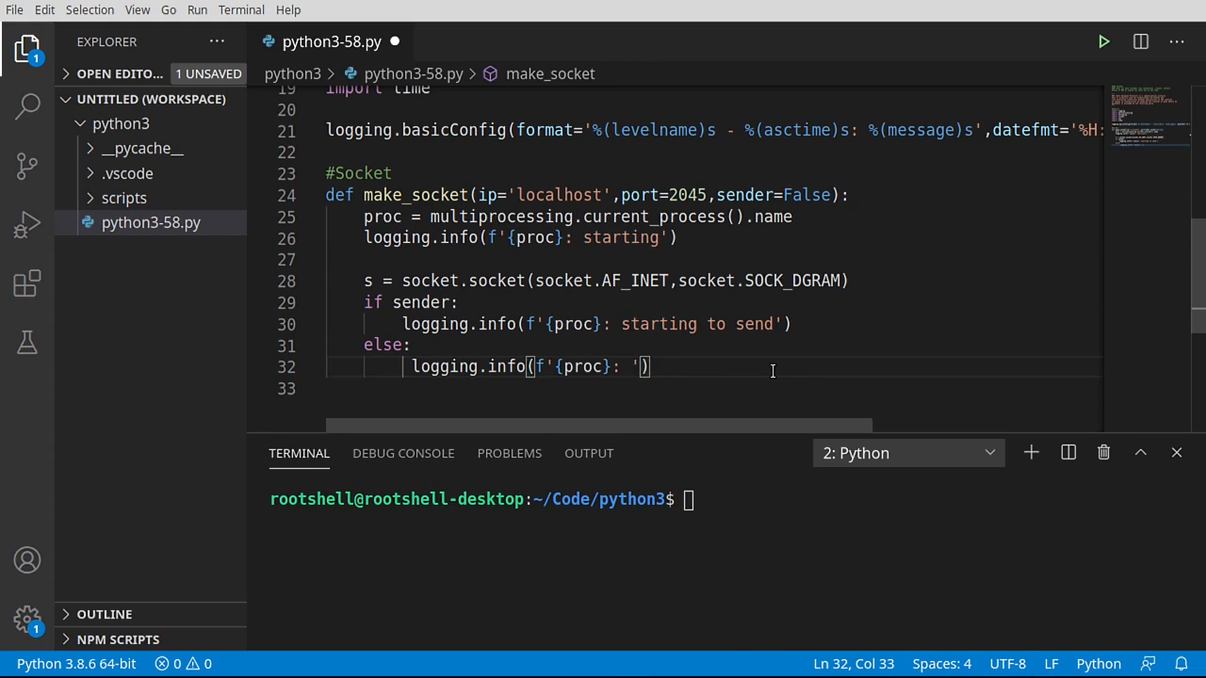
{"action": "type", "text": "binding to port"}
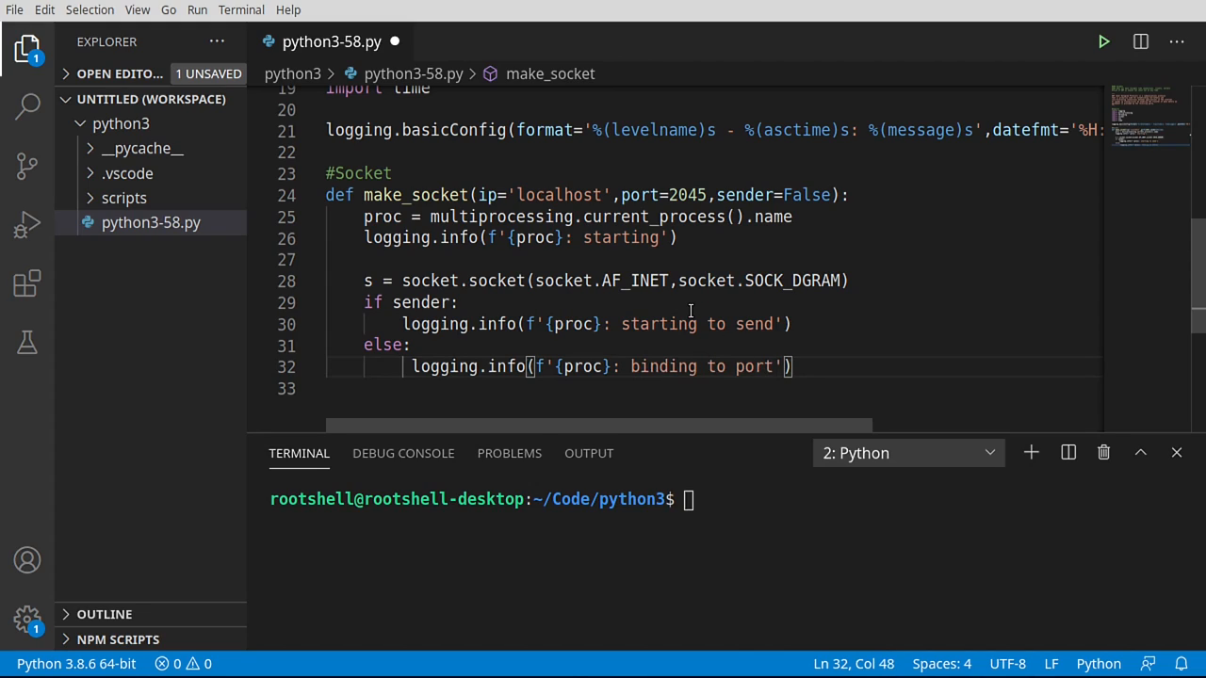
{"action": "scroll", "coordinate": [606, 304], "scroll_direction": "down", "scroll_amount": 2}
{"action": "scroll", "coordinate": [606, 304], "scroll_direction": "up", "scroll_amount": 1}
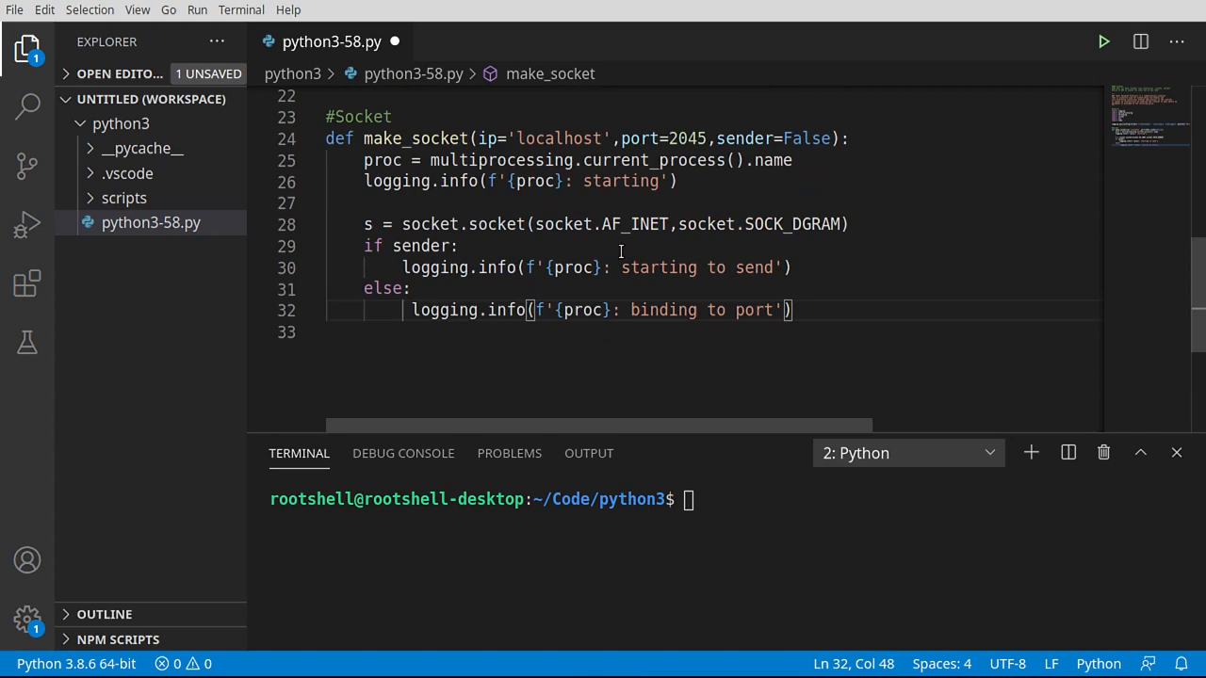
- Review the sender condition and its log line, then start a new line after the binding log
{"action": "double_click", "coordinate": [405, 246]}
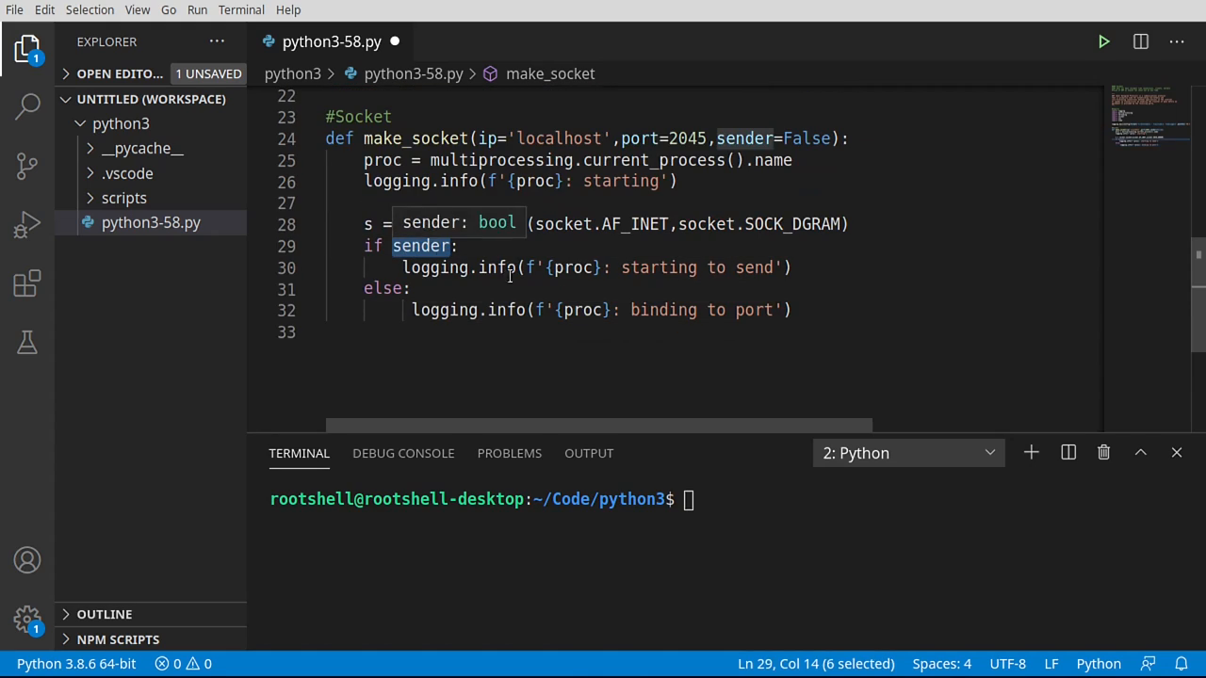
{"action": "left_click_drag", "start_coordinate": [796, 267], "coordinate": [431, 268]}
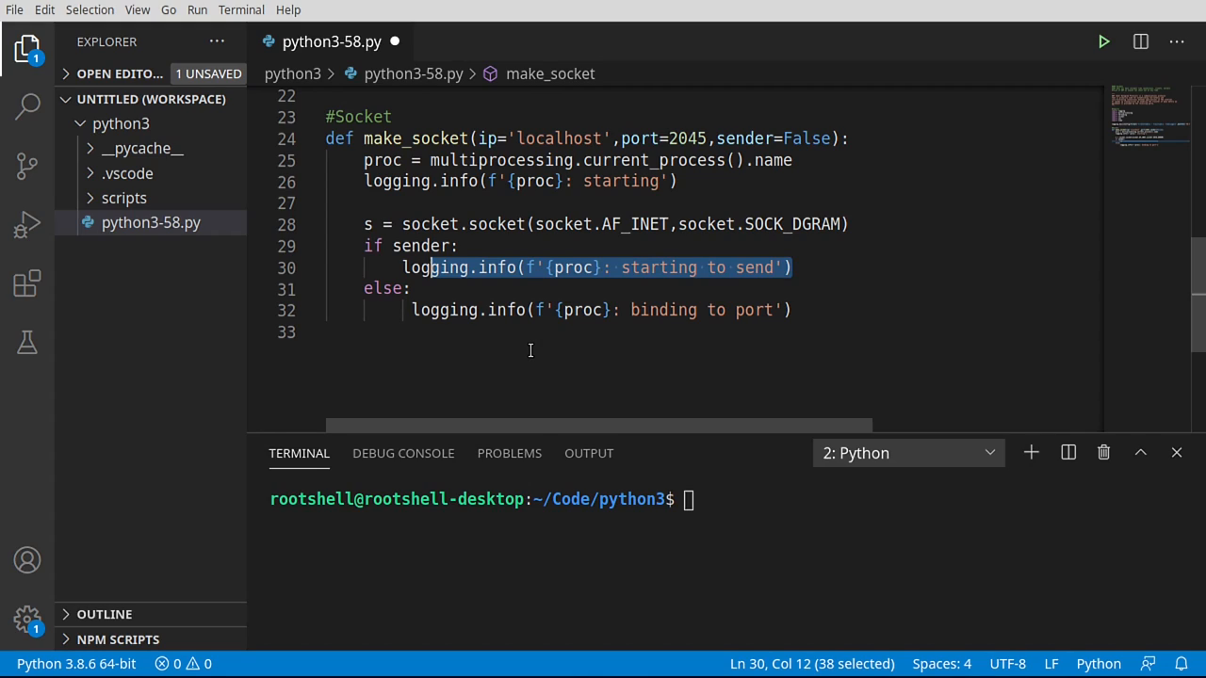
{"action": "left_click", "coordinate": [810, 304]}
{"action": "key", "text": "Return"}
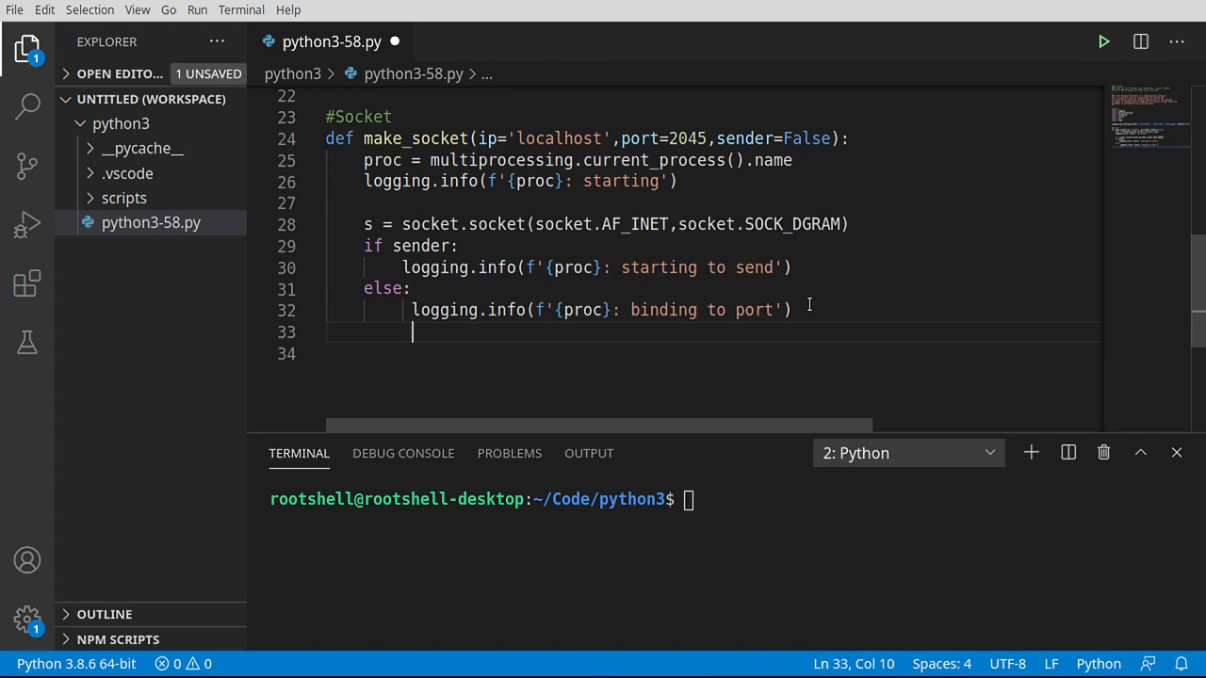
{"action": "type", "text": "addr"}
{"action": "type", "text": "ess"}
{"action": "type", "text": " = ()"}
- Build address = (ip, port) and call s.bind(address) in the listener branch, leaving a blank line after
{"action": "key", "text": "Left"}
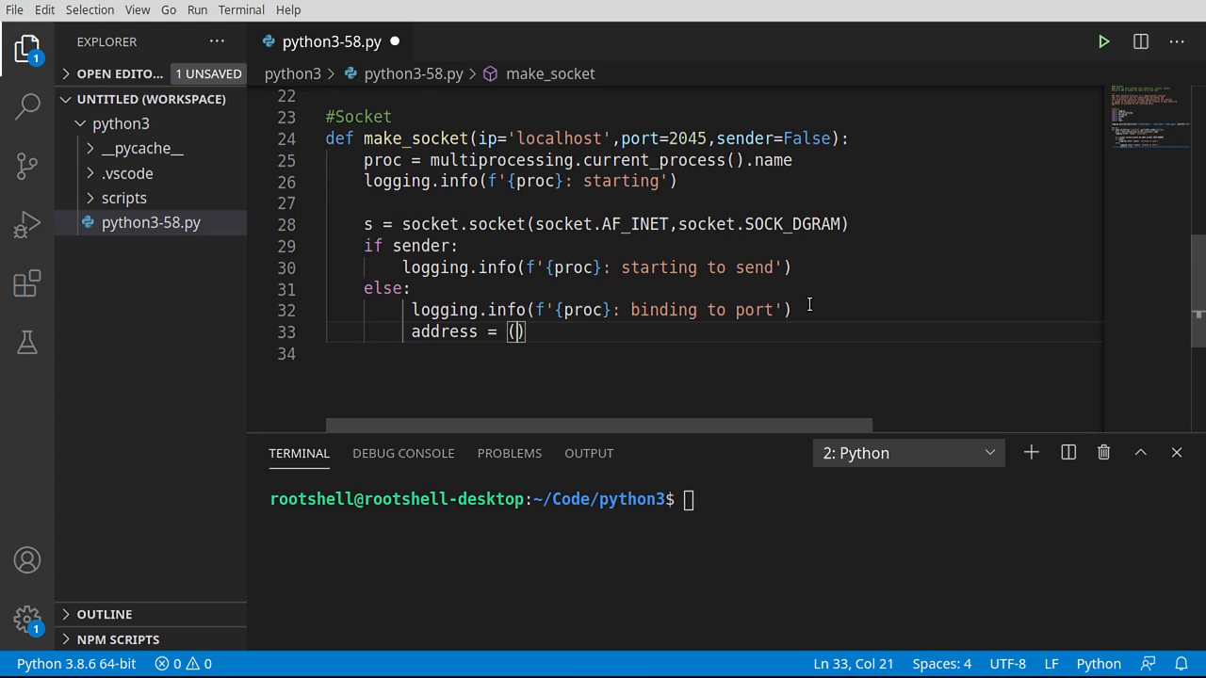
{"action": "type", "text": "ip,"}
{"action": "type", "text": "port)"}
{"action": "key", "text": "Return"}
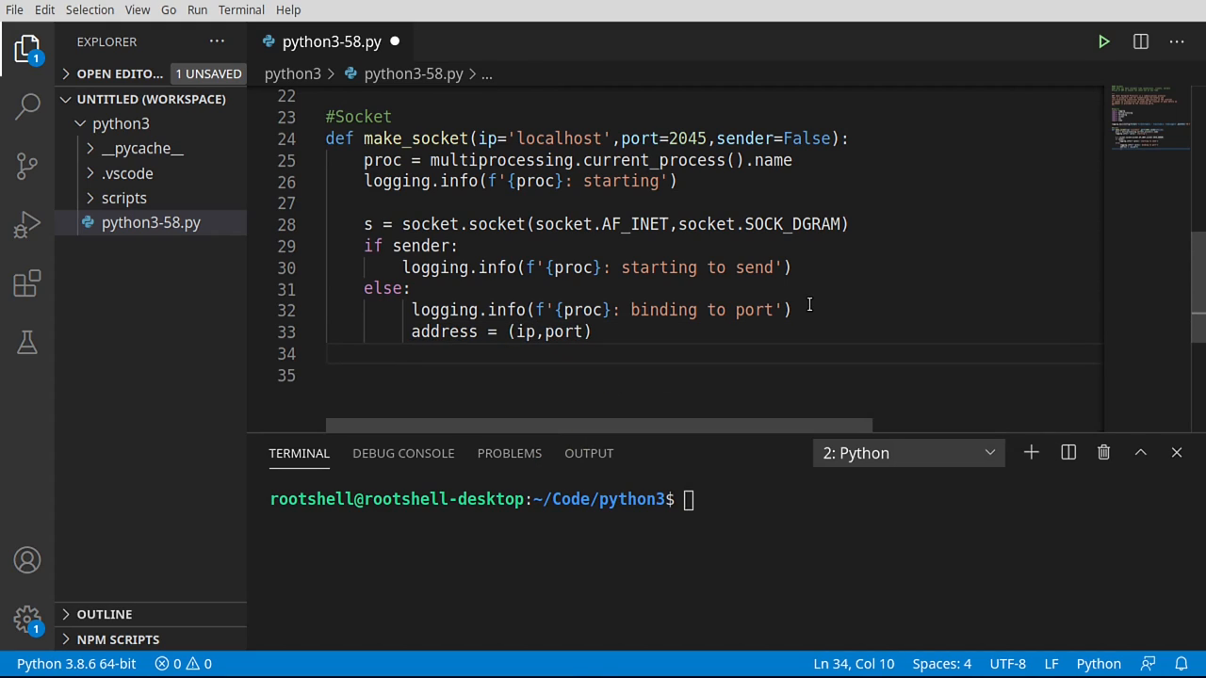
{"action": "type", "text": "s.bin"}
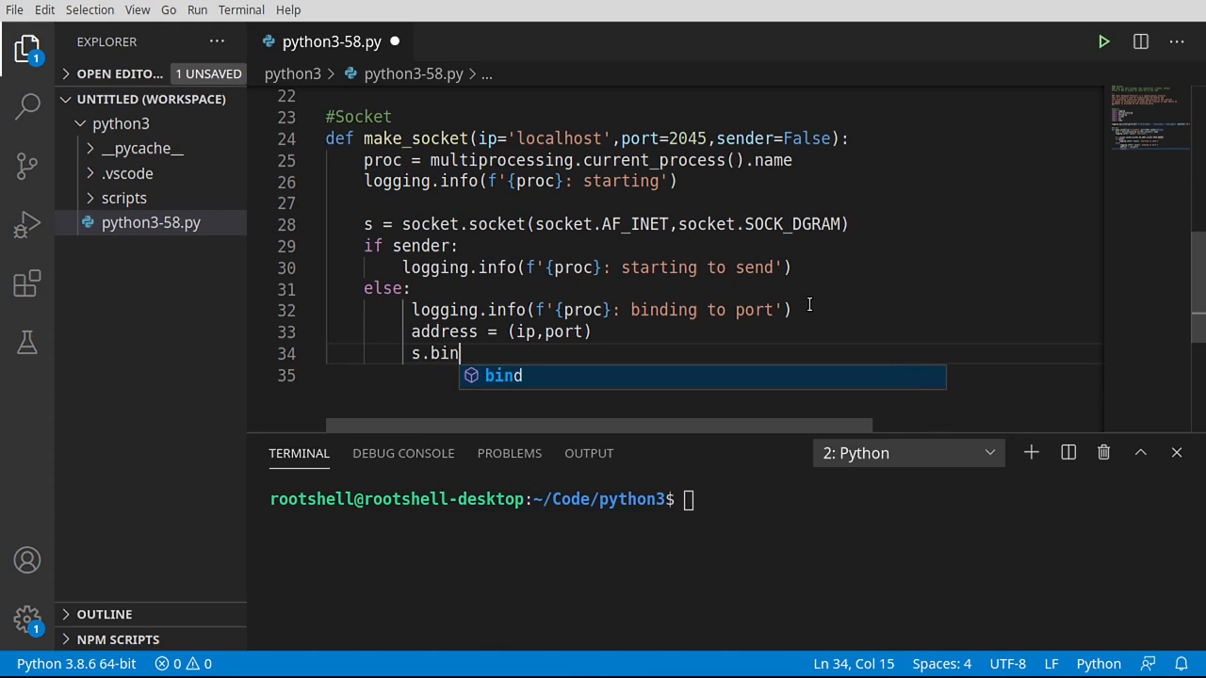
{"action": "type", "text": "d(ad"}
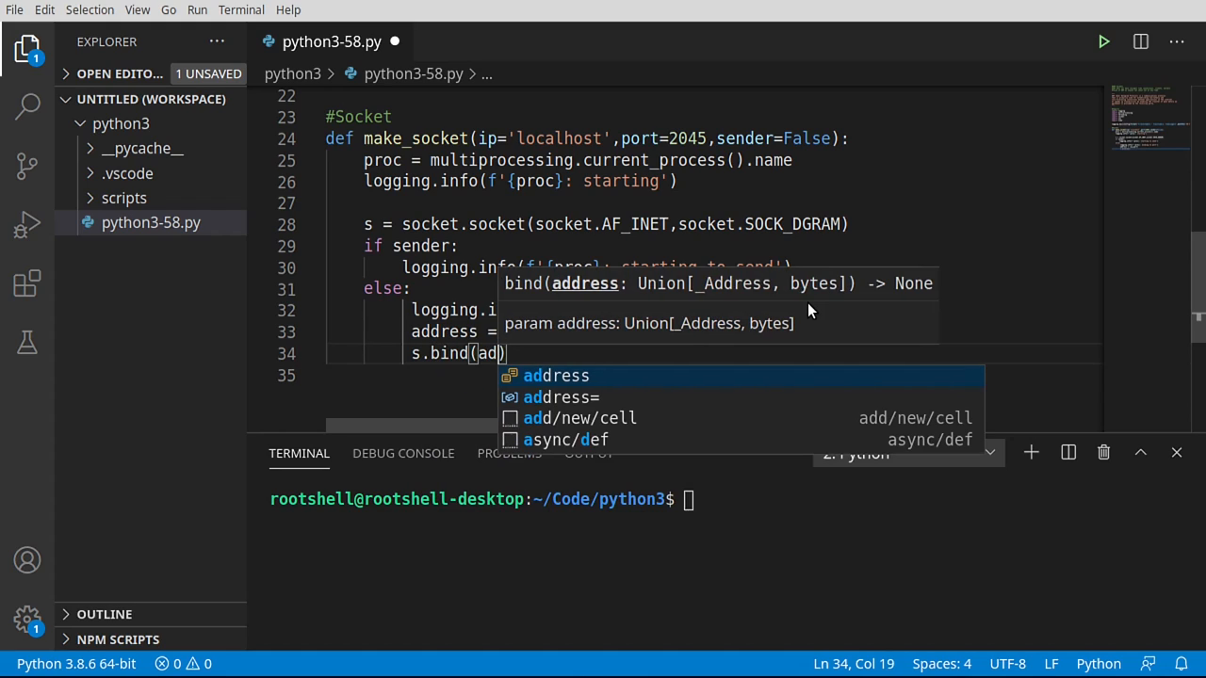
{"action": "key", "text": "Tab"}
{"action": "key", "text": "Right"}
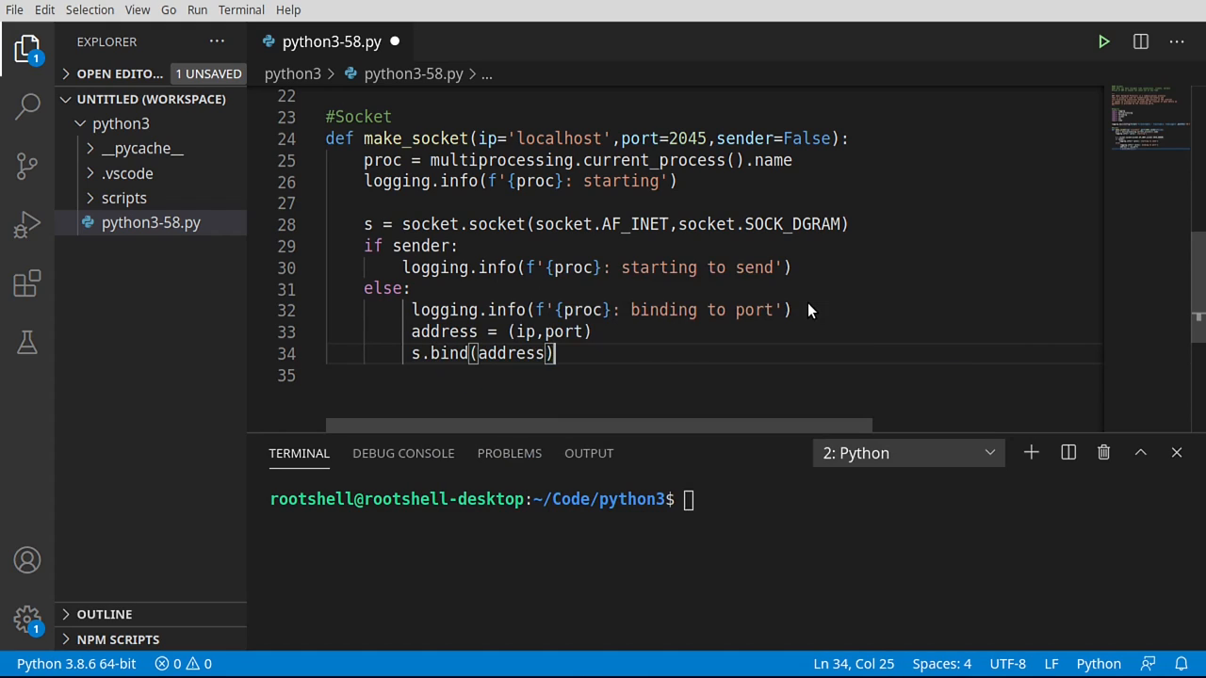
{"action": "key", "text": "Return"}
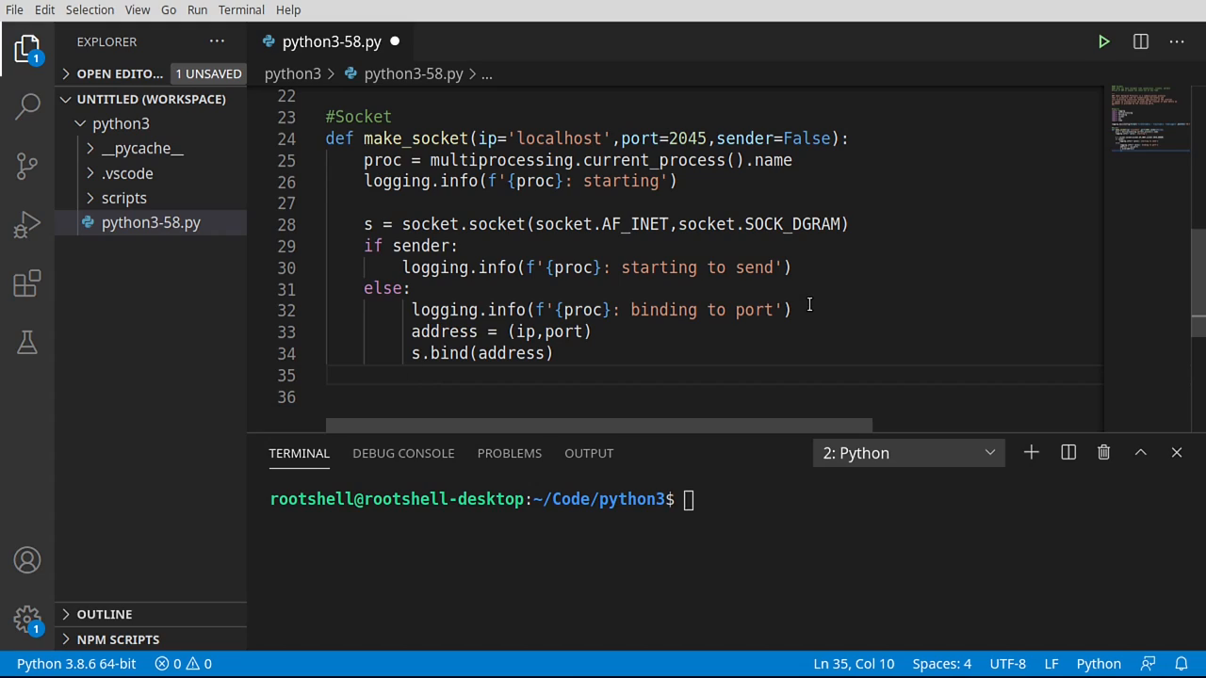
{"action": "key", "text": "Return"}
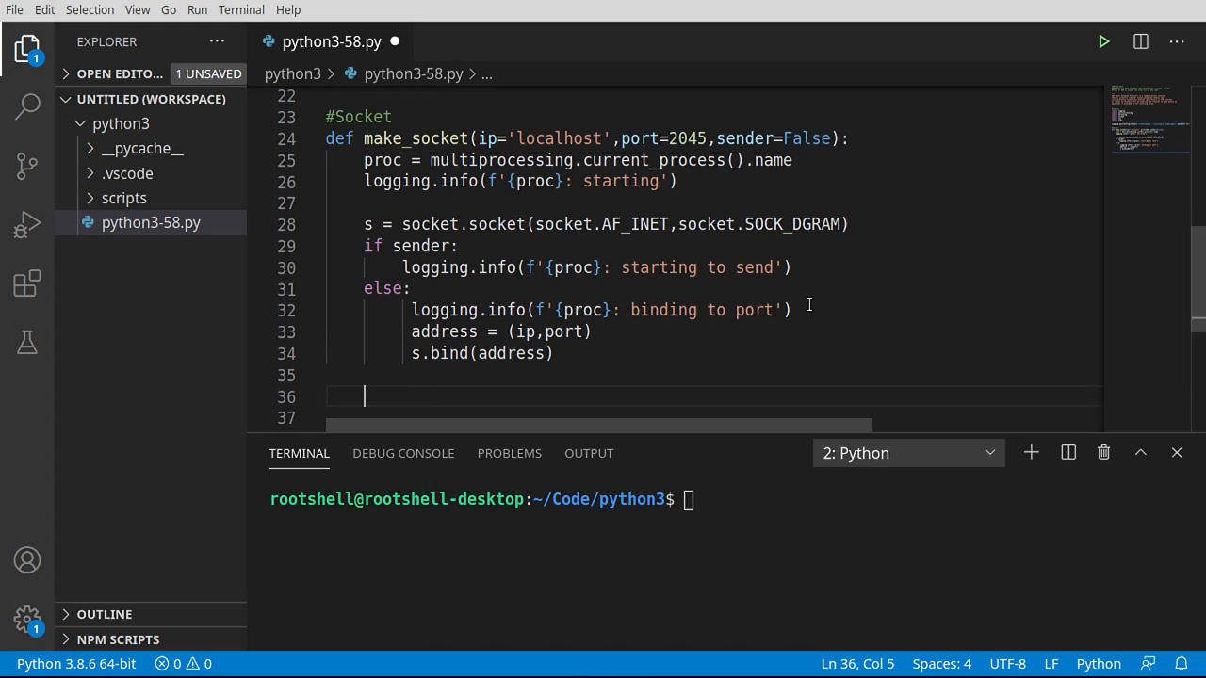
{"action": "type", "text": "with"}
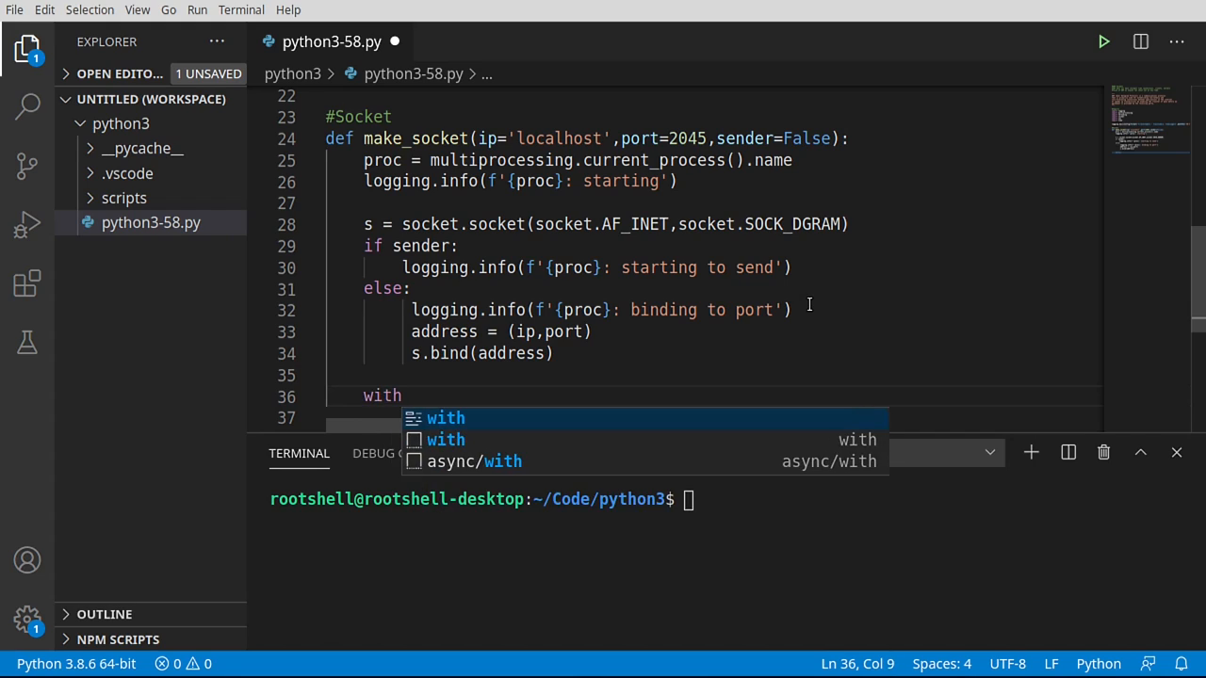
{"action": "type", "text": " s"}
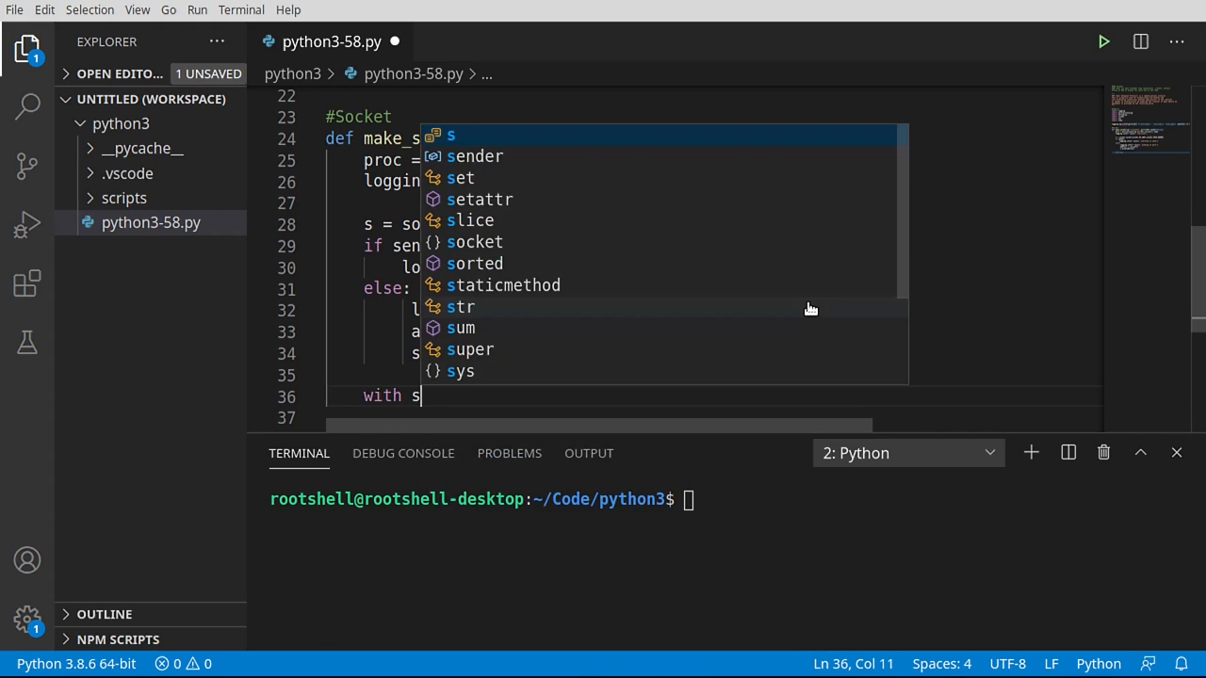
{"action": "type", "text": ":"}
- Add 'with s:' containing 'while True:' and an 'if sender' check, picking up the binding log line to reuse
{"action": "key", "text": "Return"}
{"action": "type", "text": "w"}
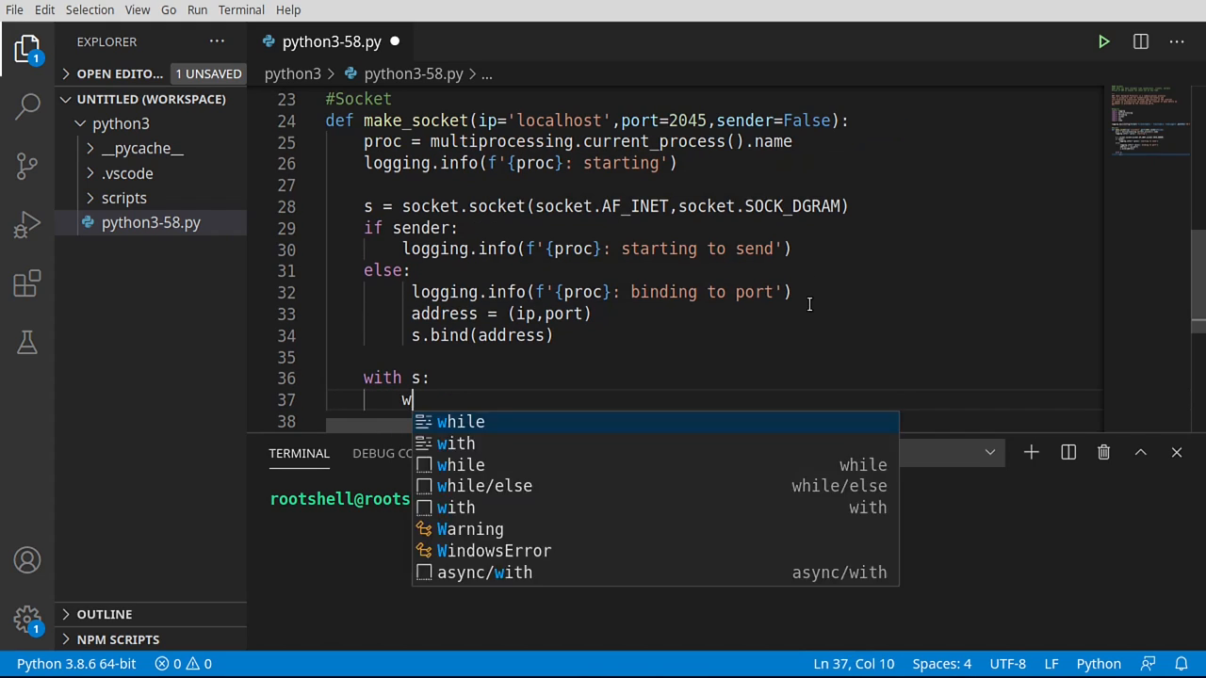
{"action": "type", "text": "hile True:"}
{"action": "key", "text": "Return"}
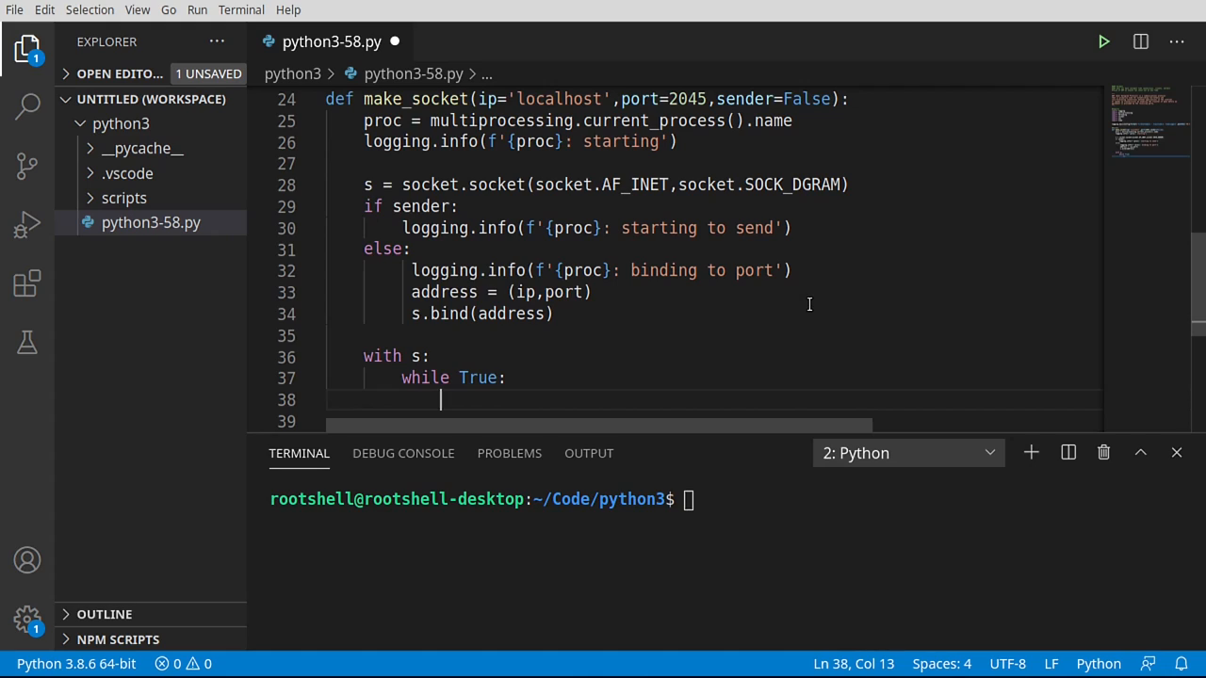
{"action": "type", "text": "if sen"}
{"action": "key", "text": "Tab"}
{"action": "scroll", "coordinate": [808, 304], "scroll_direction": "down", "scroll_amount": 2}
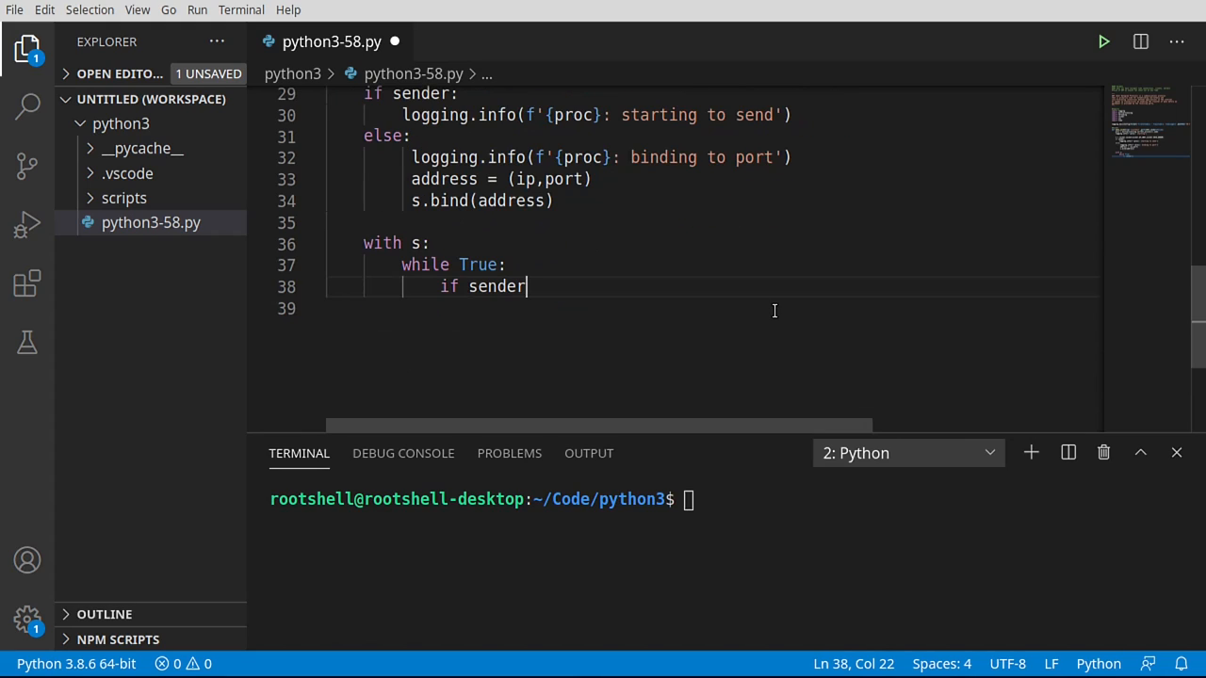
{"action": "scroll", "coordinate": [772, 311], "scroll_direction": "down", "scroll_amount": 1}
{"action": "scroll", "coordinate": [697, 278], "scroll_direction": "up", "scroll_amount": 2}
{"action": "left_click_drag", "start_coordinate": [796, 214], "coordinate": [412, 216]}
{"action": "key", "text": "ctrl+c"}
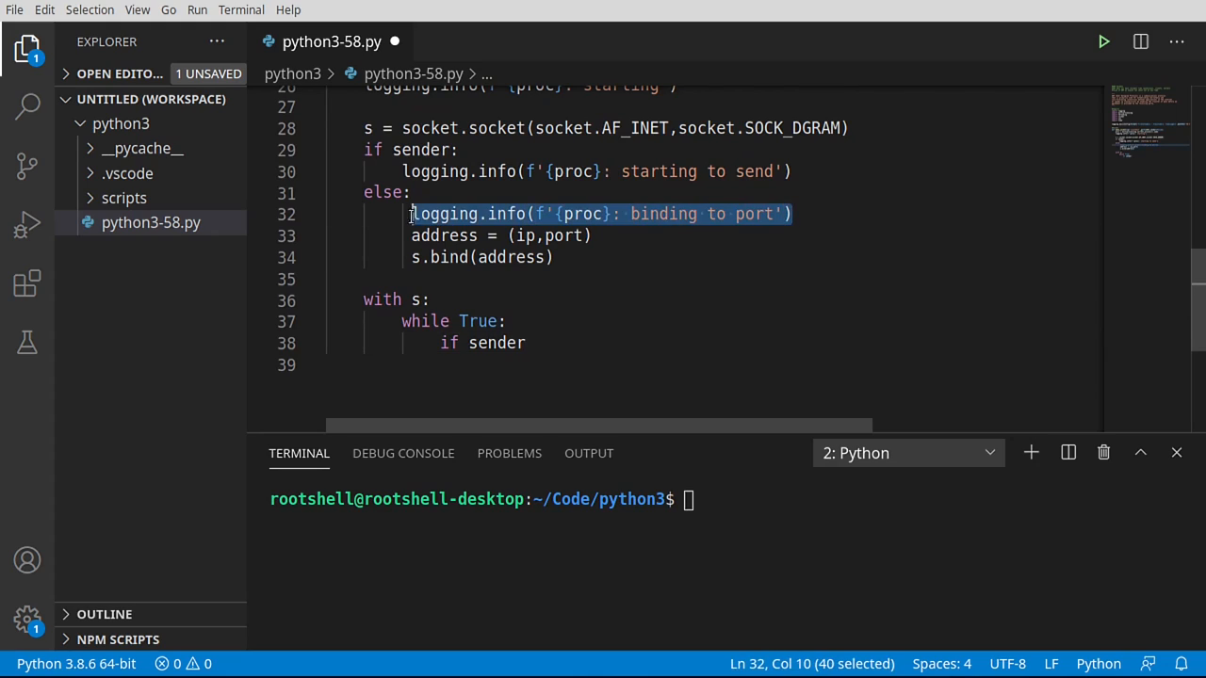
{"action": "scroll", "coordinate": [489, 311], "scroll_direction": "down", "scroll_amount": 2}
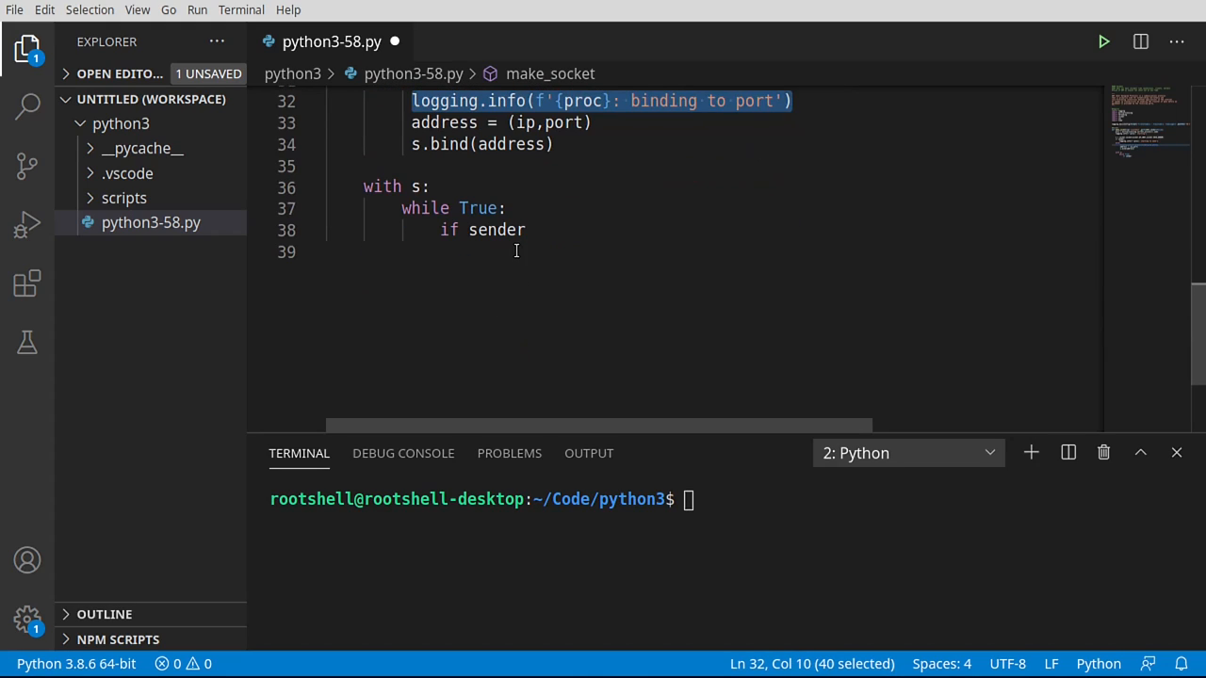
- Complete 'if sender:' and make it log 'sending...' before sending b'Hello UDP' to address
{"action": "left_click", "coordinate": [549, 230]}
{"action": "type", "text": ":"}
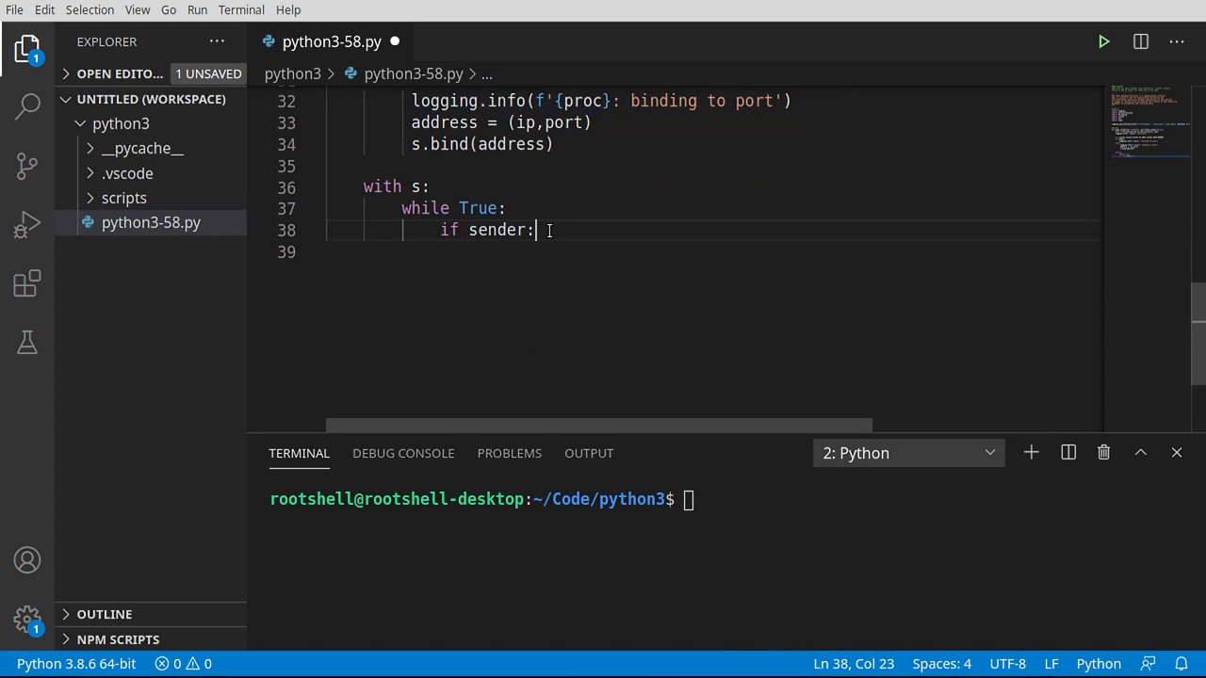
{"action": "key", "text": "Return"}
{"action": "key", "text": "ctrl+v"}
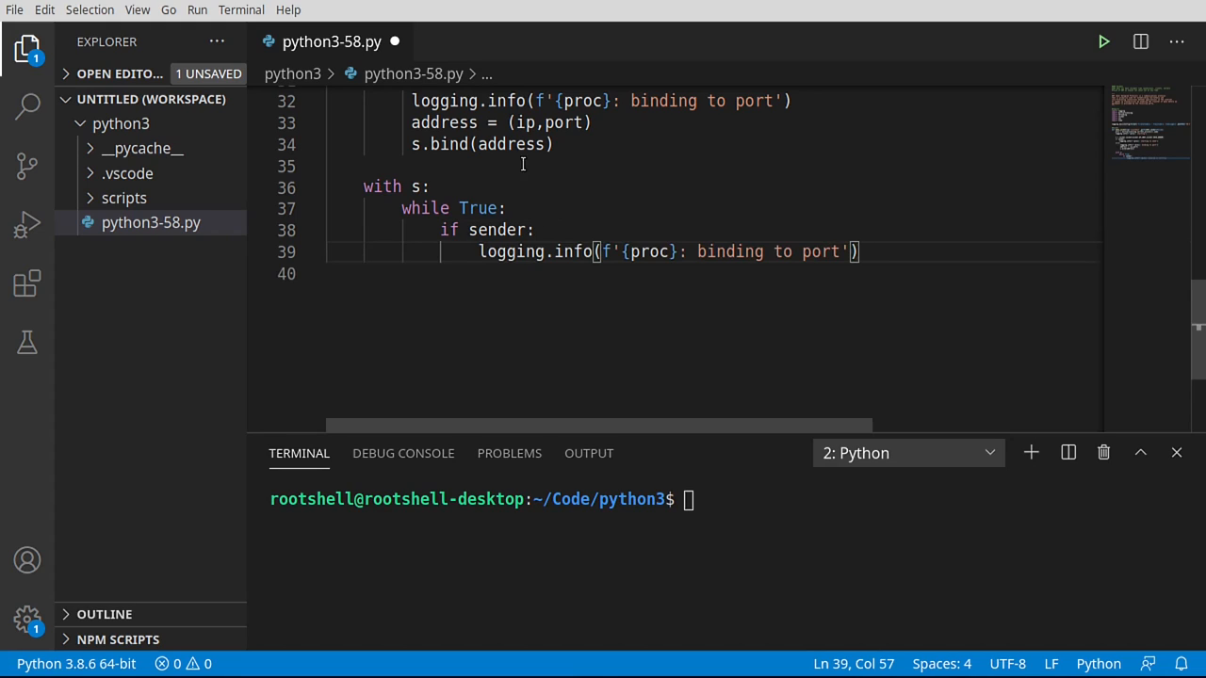
{"action": "left_click_drag", "start_coordinate": [698, 250], "coordinate": [840, 252]}
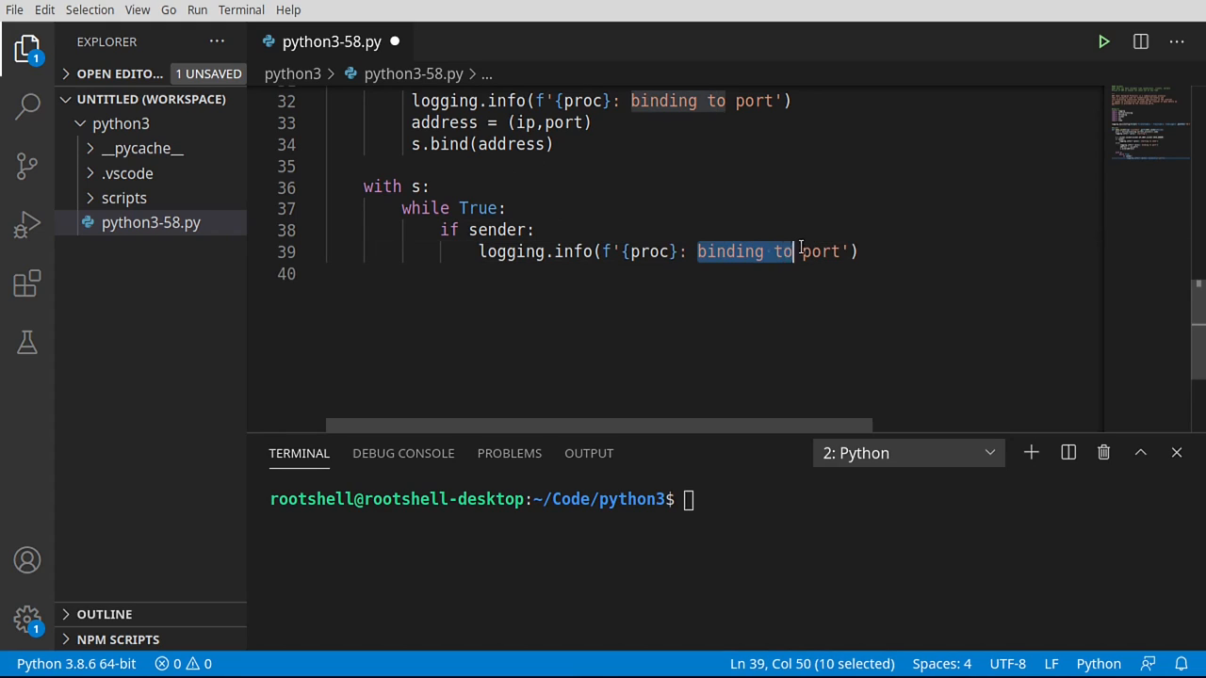
{"action": "key", "text": "BackSpace"}
{"action": "type", "text": "sending..."}
{"action": "key", "text": "Right"}
{"action": "key", "text": "Right"}
{"action": "key", "text": "Return"}
{"action": "type", "text": "s.send"}
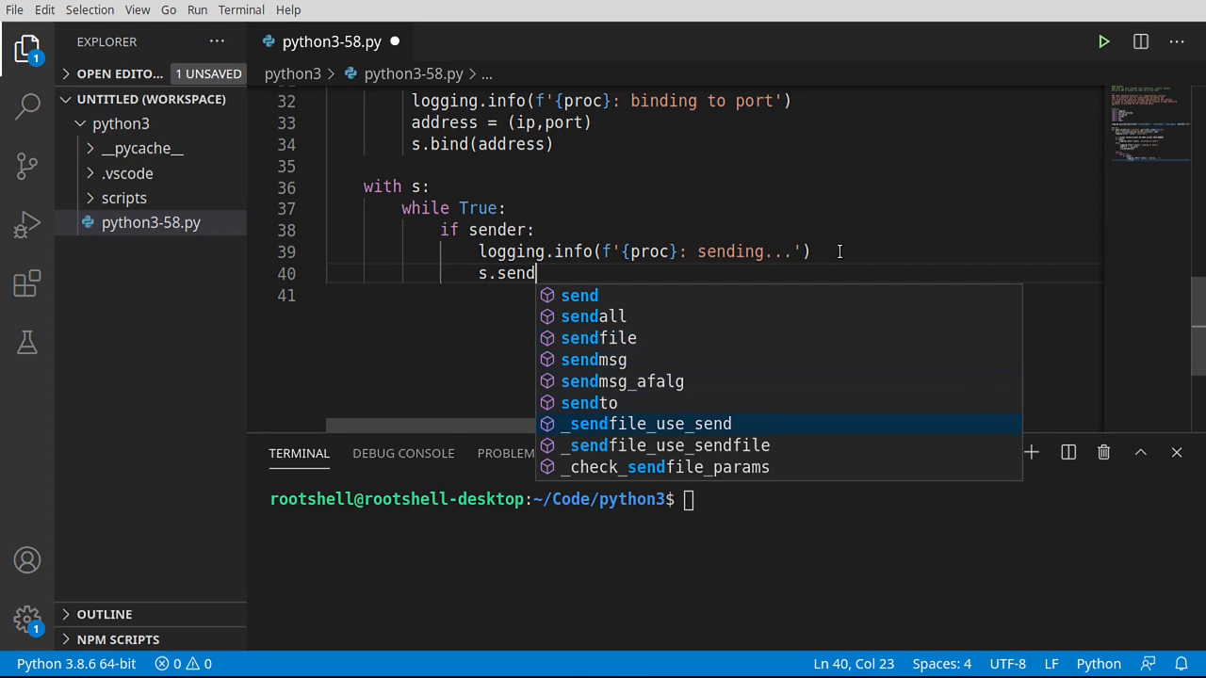
{"action": "type", "text": "to("}
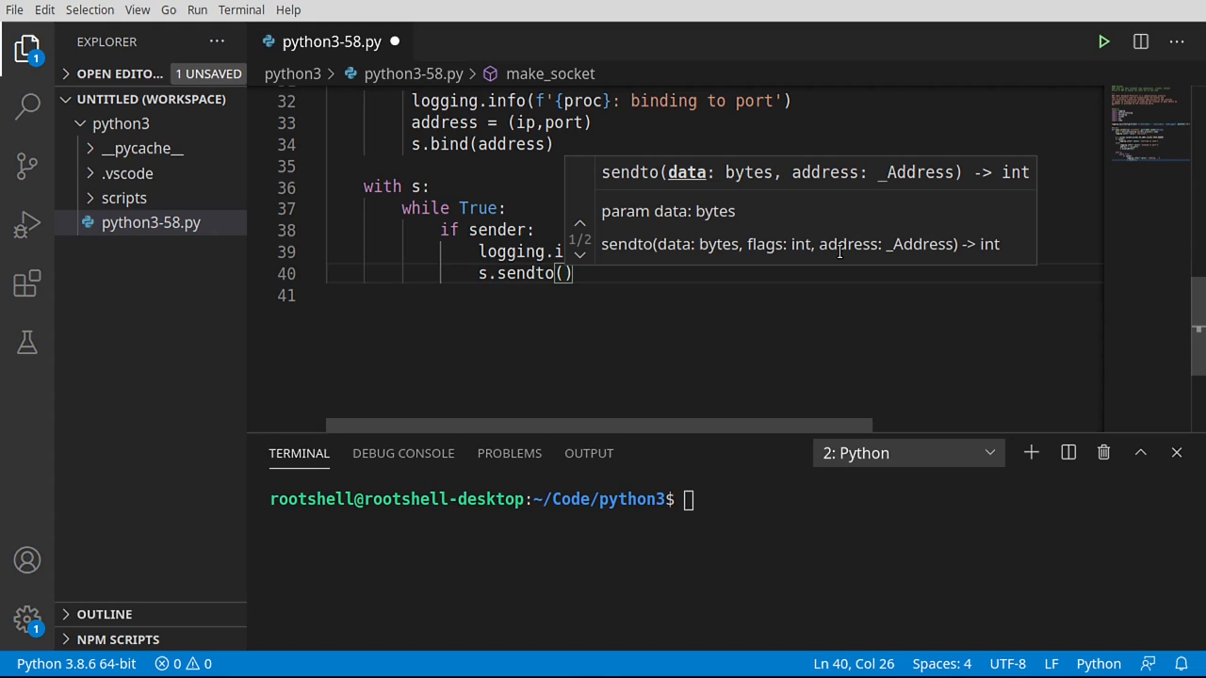
{"action": "type", "text": "b'Hello"}
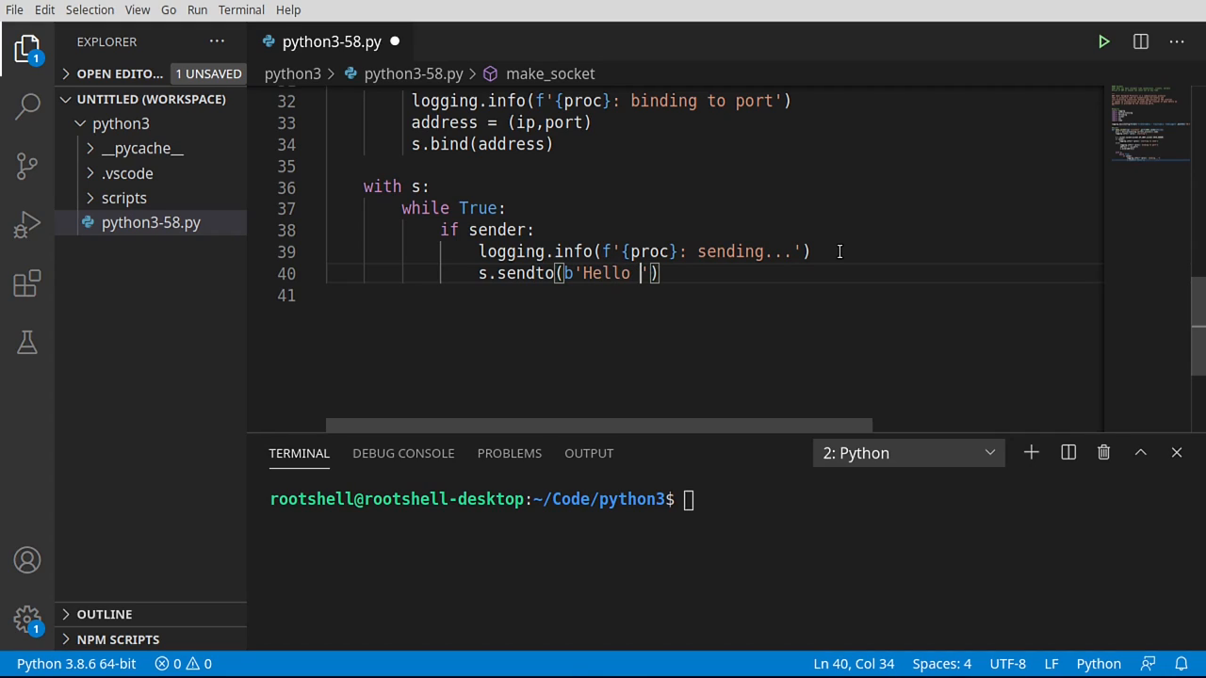
{"action": "type", "text": " UDP"}
{"action": "type", "text": "'"}
{"action": "type", "text": ", "}
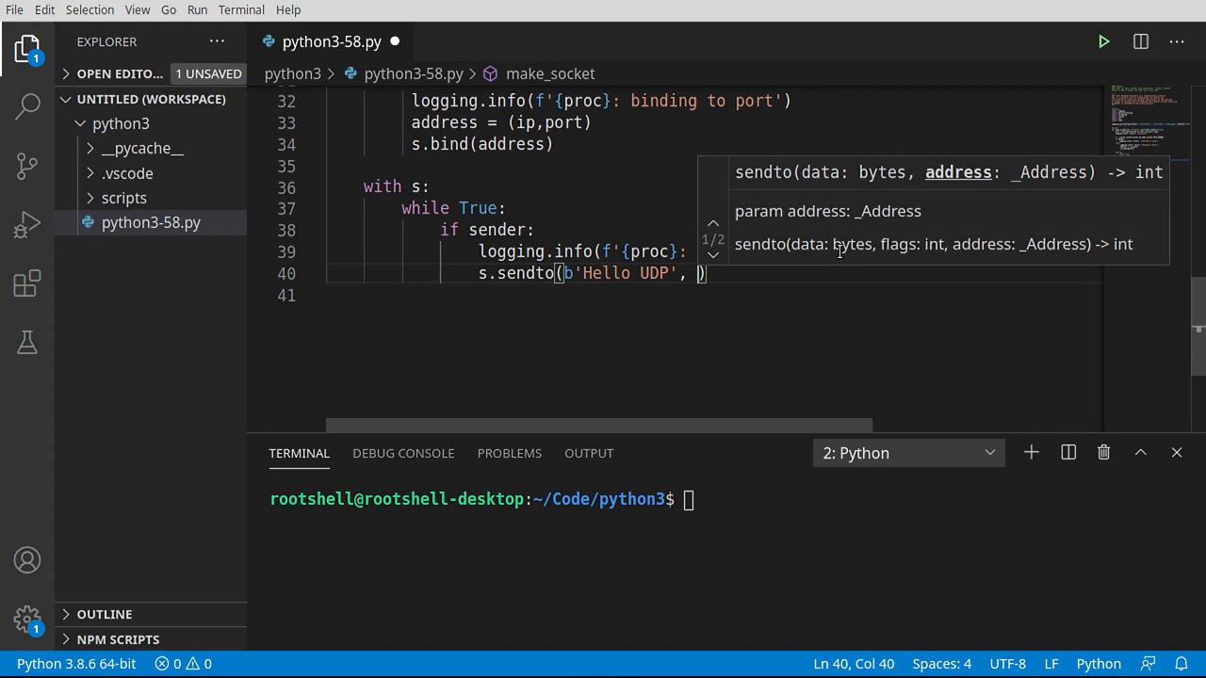
{"action": "type", "text": "address)"}
- Make the sender pause with time.sleep(1) after each send
{"action": "key", "text": "Escape"}
{"action": "key", "text": "Return"}
{"action": "type", "text": "time"}
{"action": "key", "text": "Escape"}
{"action": "type", "text": "."}
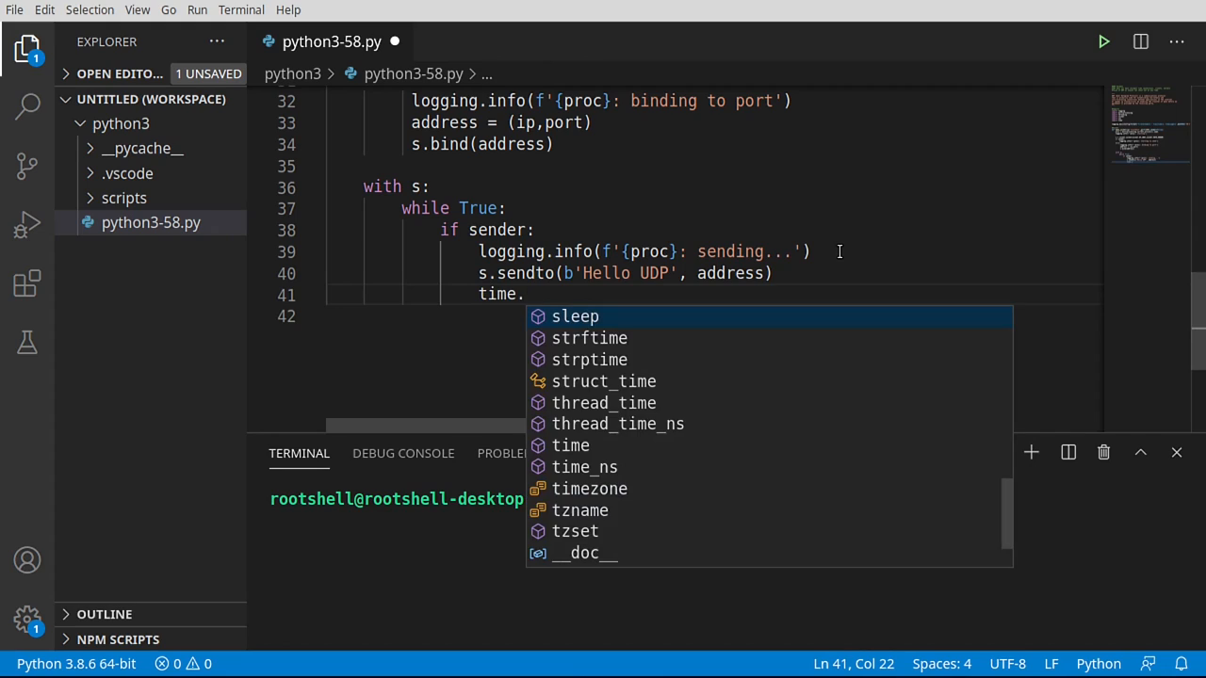
{"action": "key", "text": "Tab"}
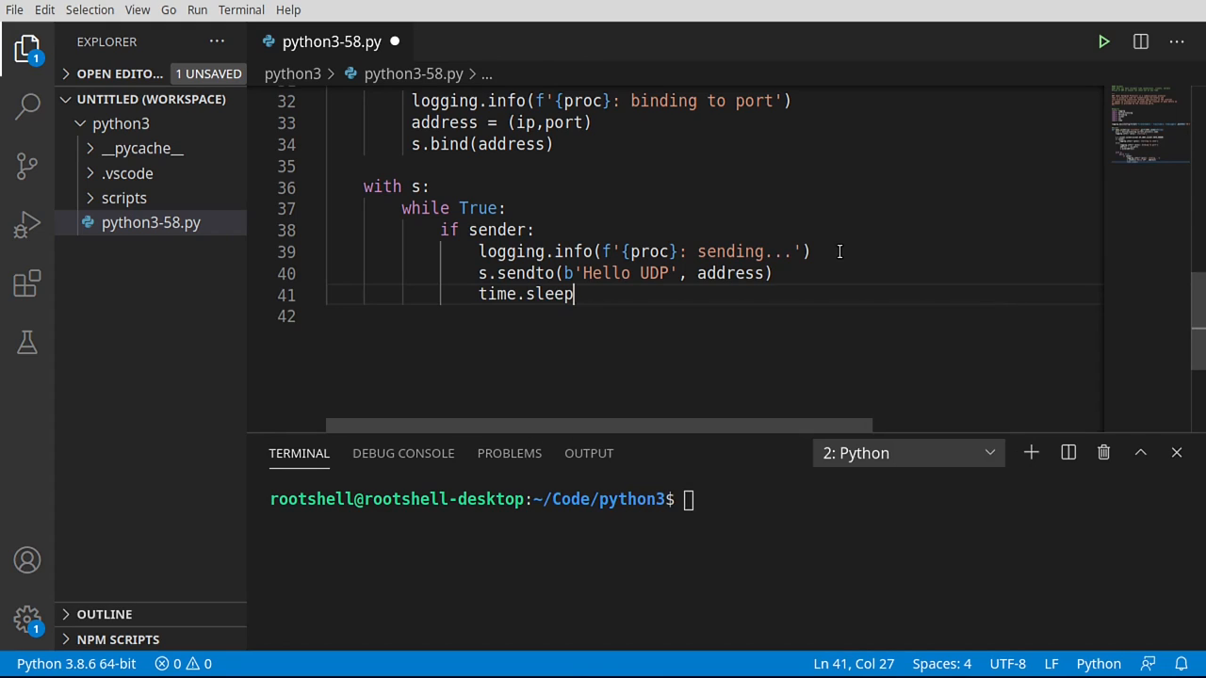
{"action": "type", "text": "(1)"}
{"action": "key", "text": "Return"}
{"action": "type", "text": "else:"}
- Add an else branch receiving data, addr = s.recvfrom(1024)
{"action": "key", "text": "Return"}
{"action": "type", "text": "data"}
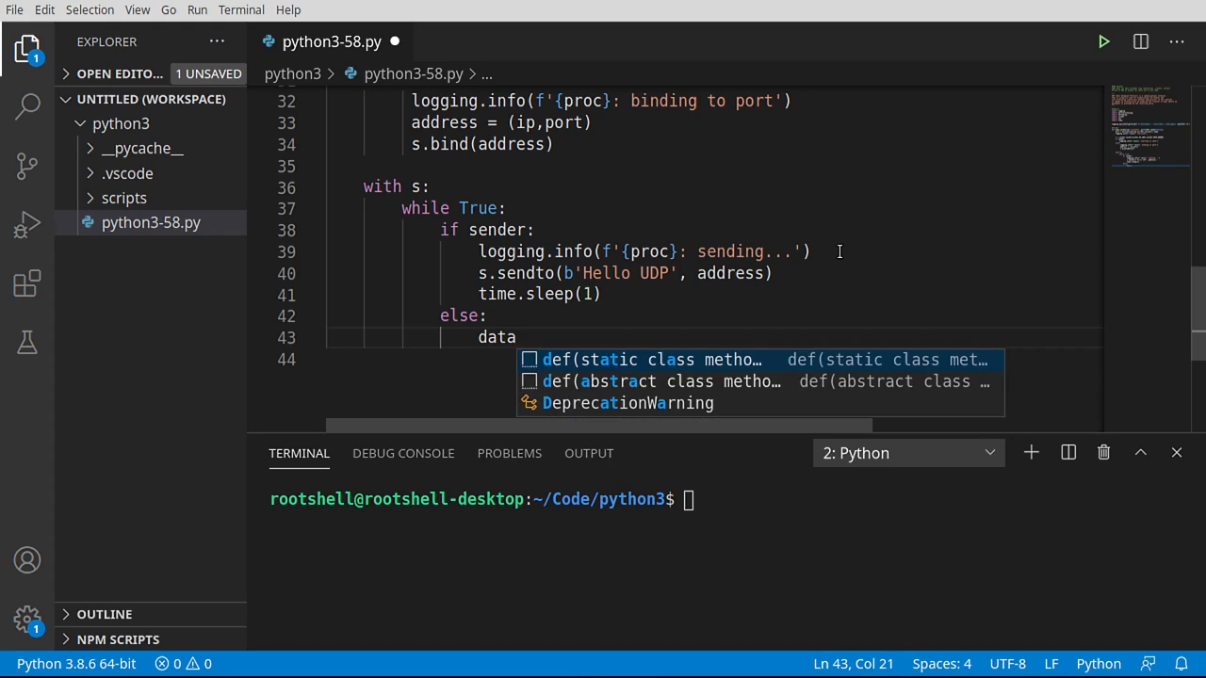
{"action": "type", "text": ", addr = "}
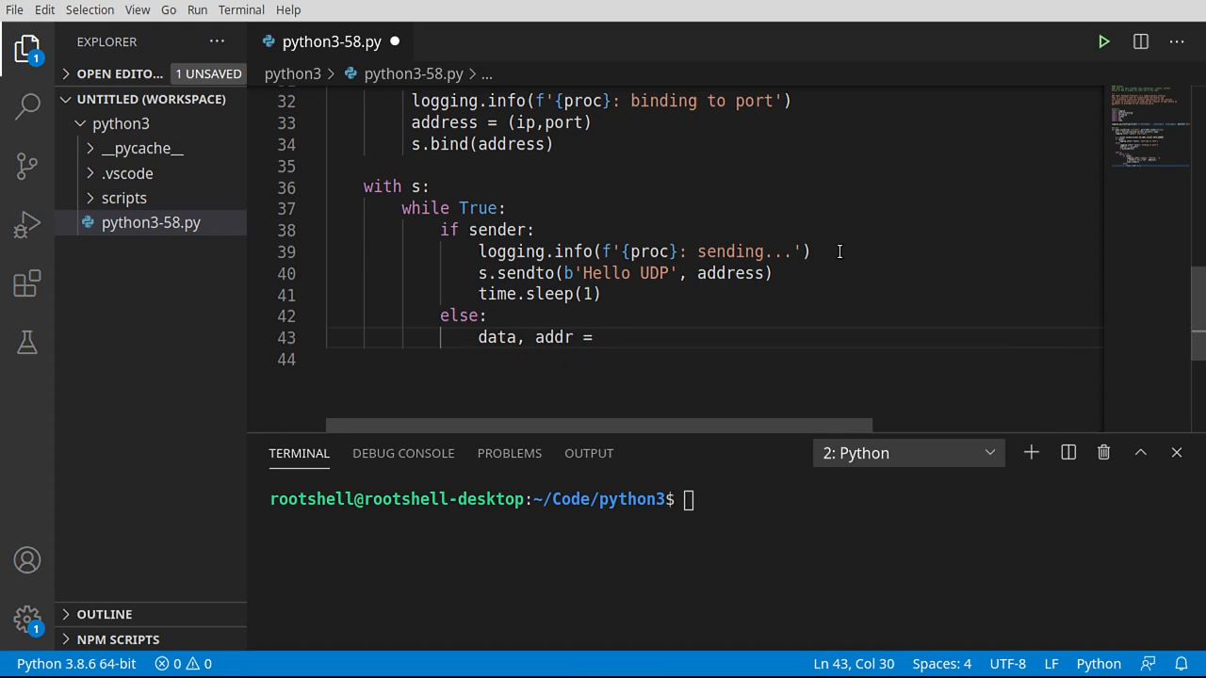
{"action": "type", "text": "s.rec"}
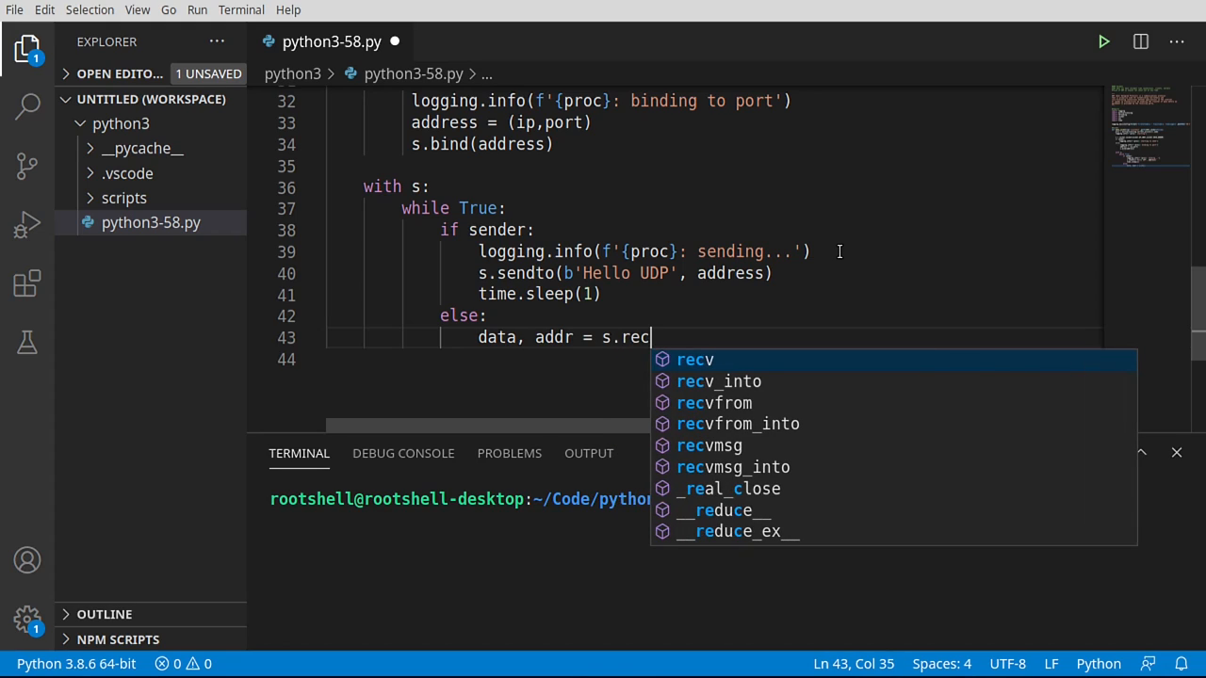
{"action": "key", "text": "Tab"}
{"action": "type", "text": "("}
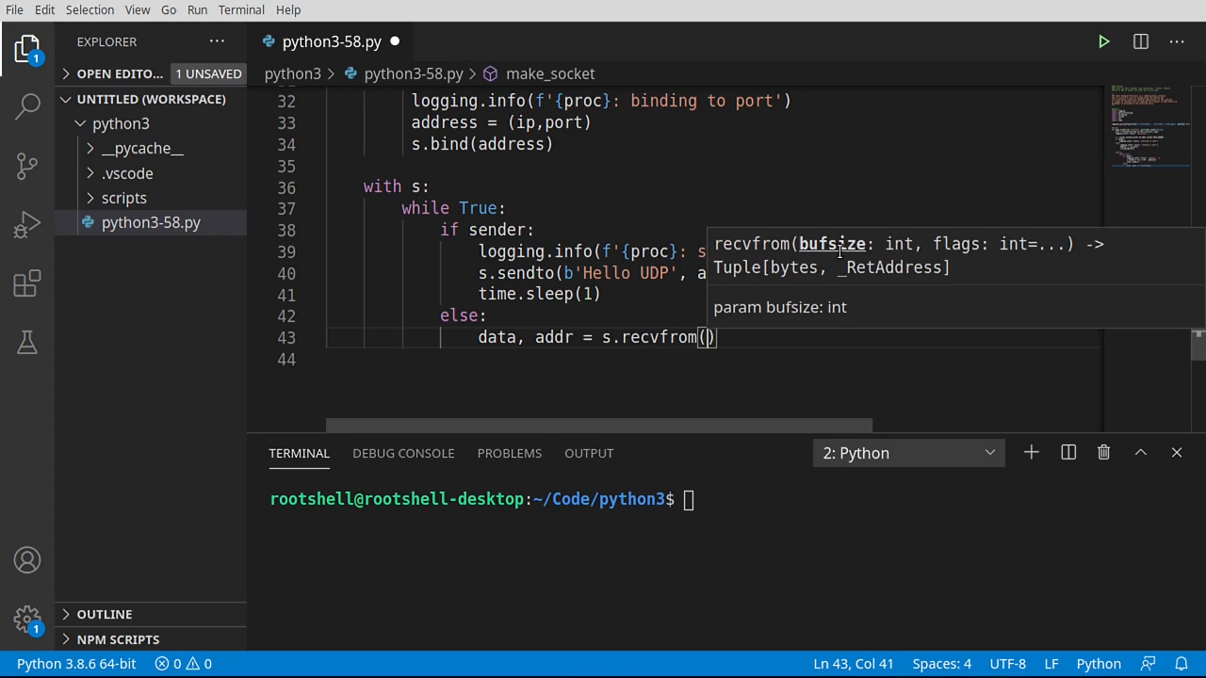
{"action": "type", "text": "1024"}
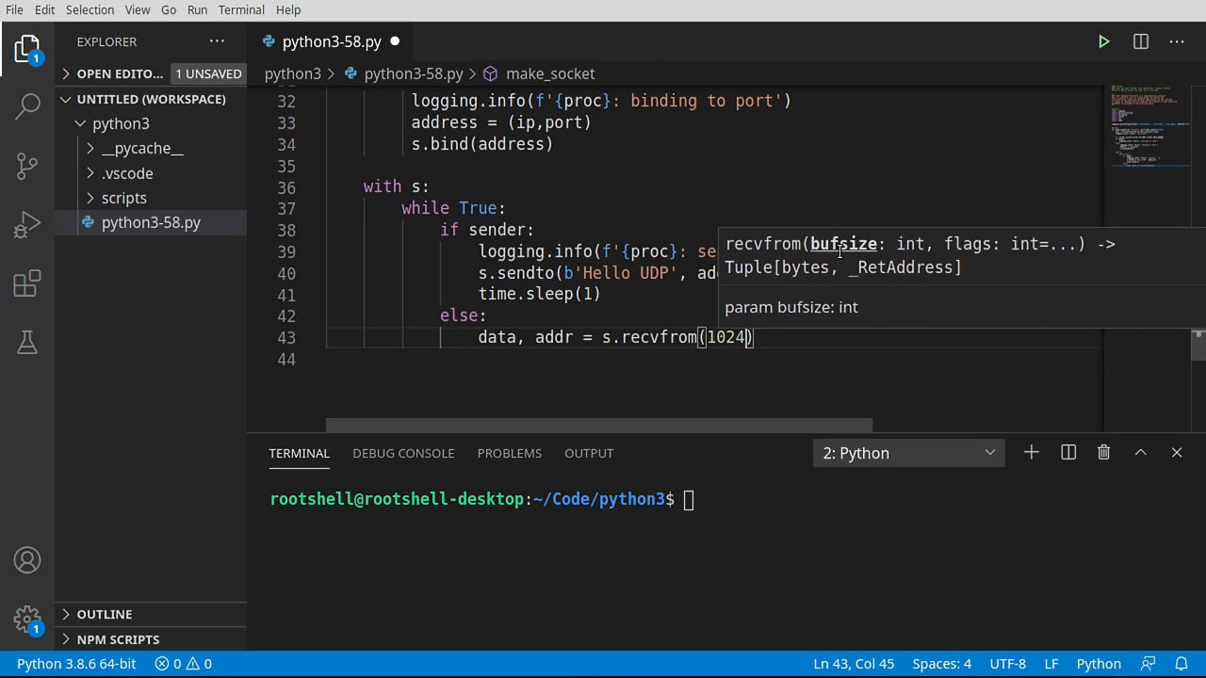
{"action": "type", "text": ")"}
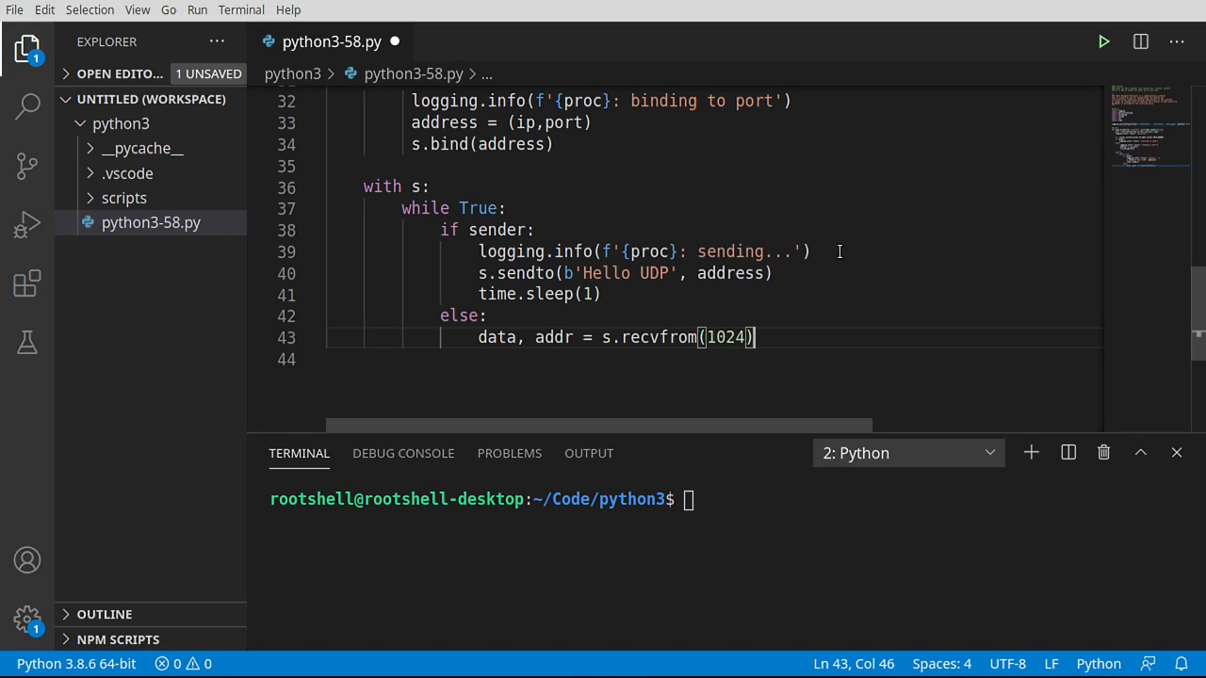
{"action": "left_click_drag", "start_coordinate": [583, 273], "coordinate": [670, 274]}
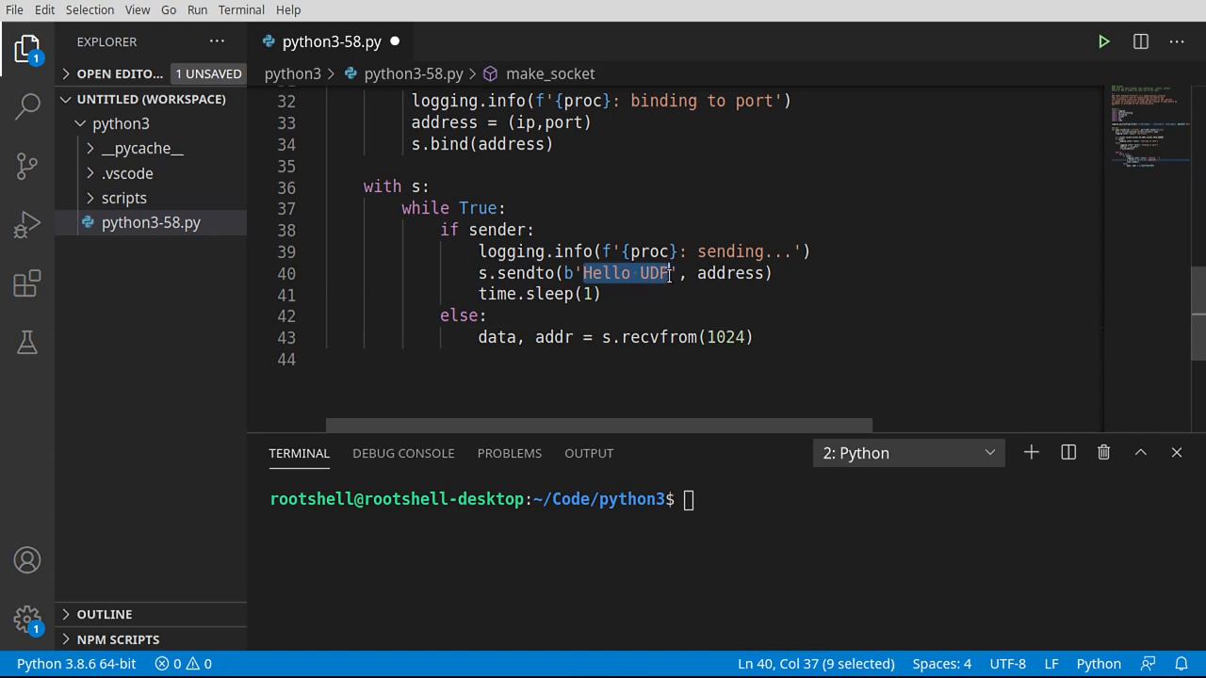
{"action": "left_click", "coordinate": [721, 337]}
{"action": "double_click", "coordinate": [730, 337]}
{"action": "left_click", "coordinate": [793, 339]}
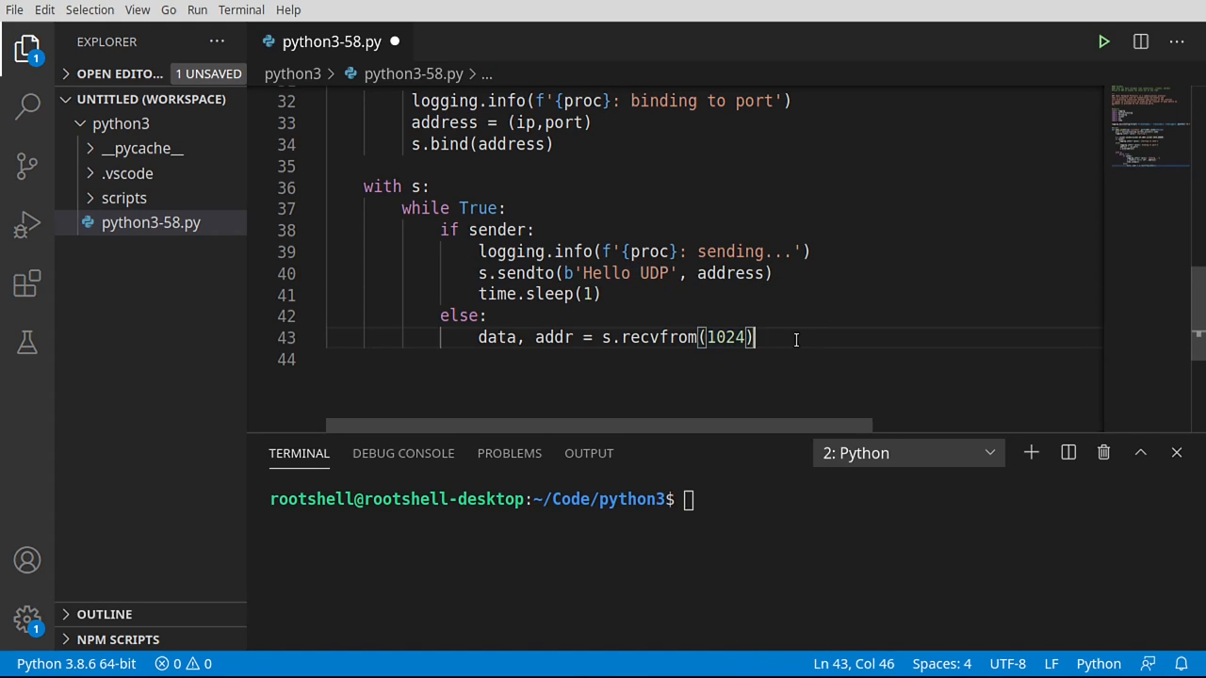
{"action": "key", "text": "Return"}
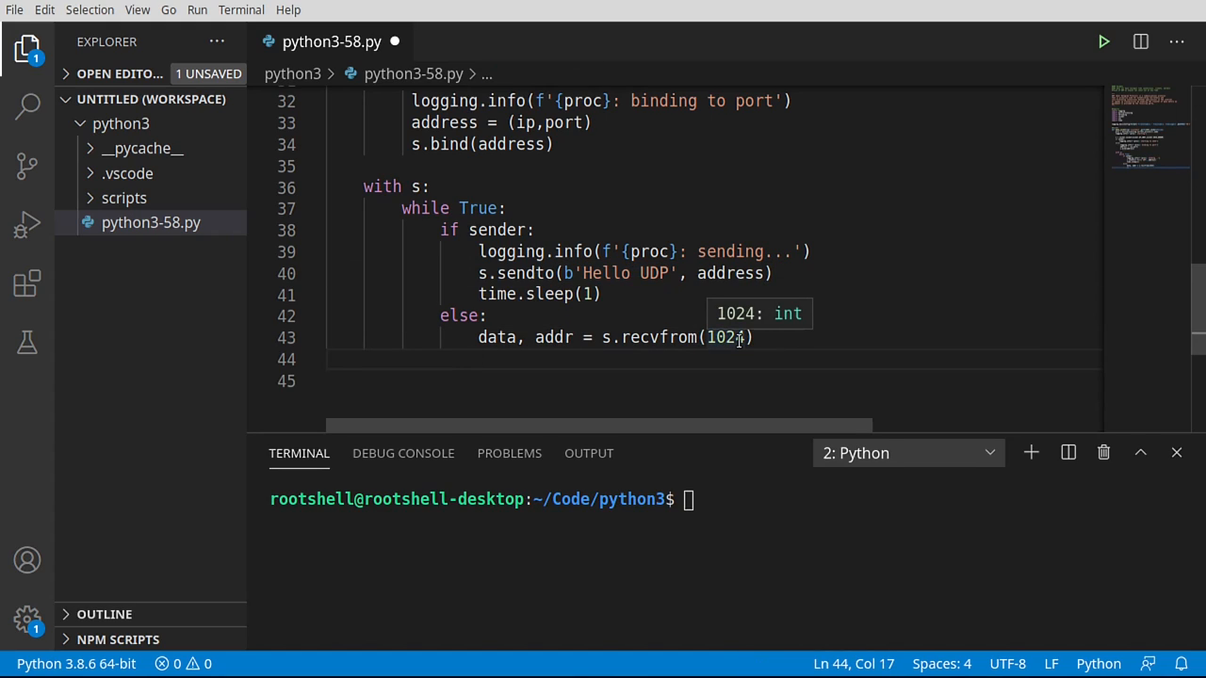
{"action": "type", "text": "time."}
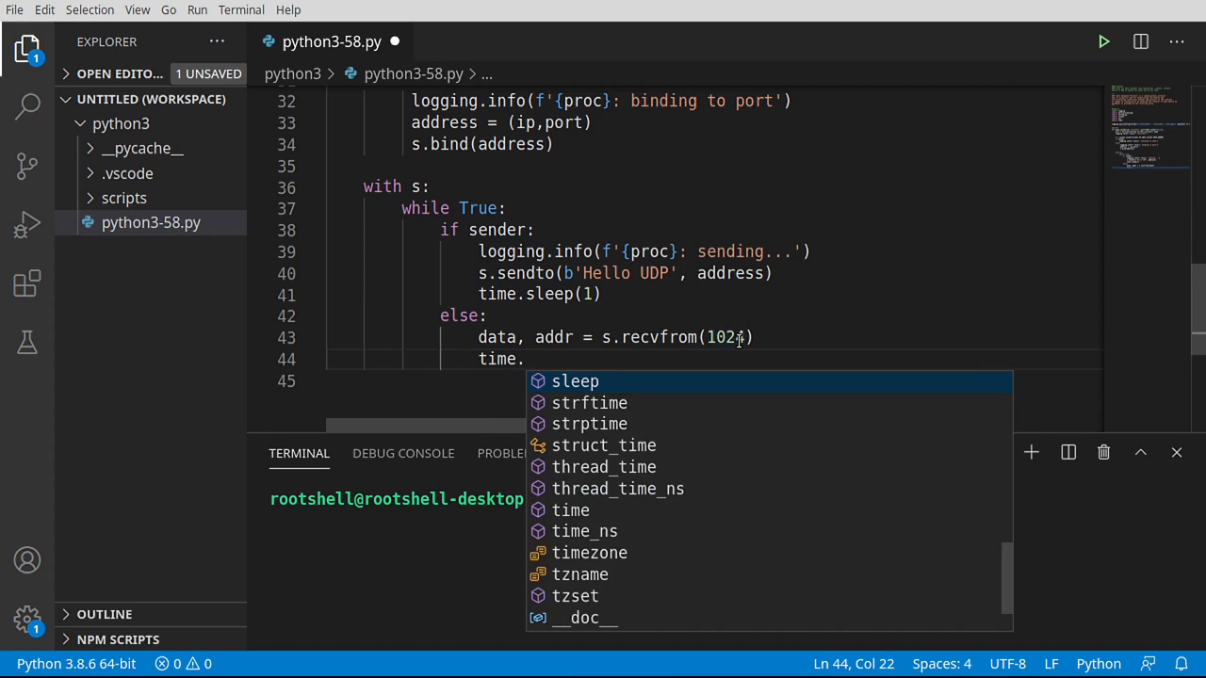
{"action": "type", "text": "sleep(1"}
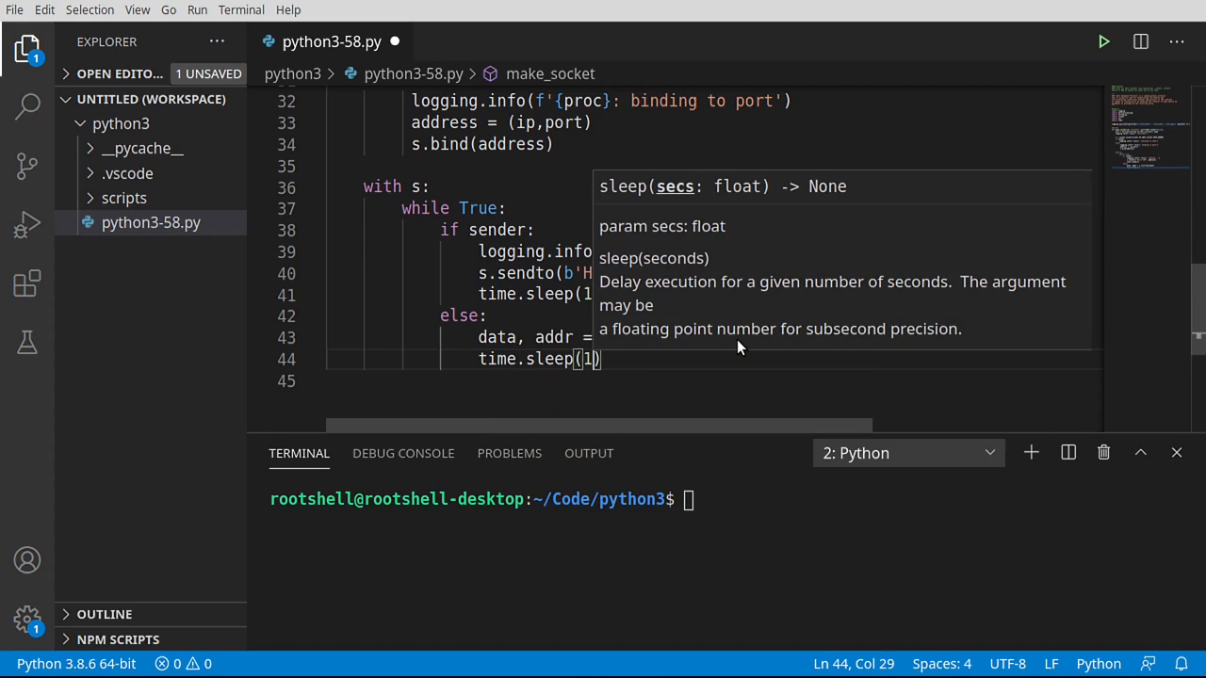
{"action": "type", "text": ")"}
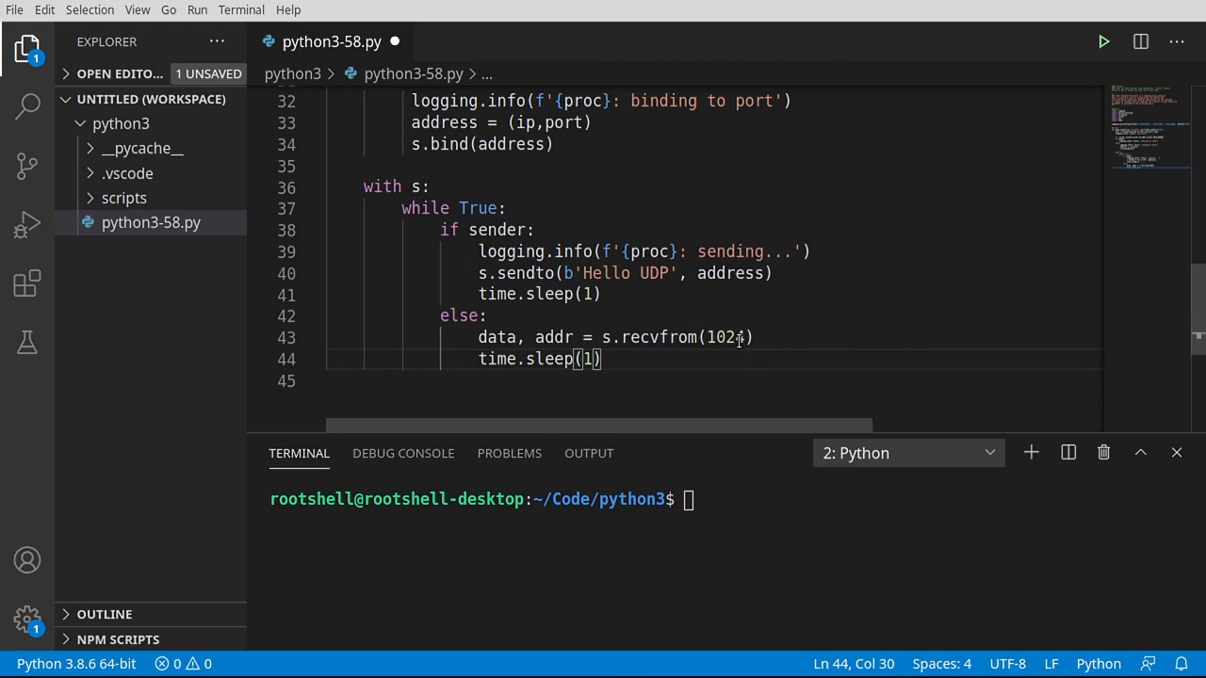
- Log received messages as '{proc}: from {addr} = {data}' in the else branch
{"action": "key", "text": "BackSpace"}
{"action": "key", "text": "BackSpace"}
{"action": "key", "text": "BackSpace"}
{"action": "key", "text": "BackSpace"}
{"action": "key", "text": "BackSpace"}
{"action": "key", "text": "BackSpace"}
{"action": "key", "text": "BackSpace"}
{"action": "key", "text": "BackSpace"}
{"action": "key", "text": "BackSpace"}
{"action": "key", "text": "BackSpace"}
{"action": "key", "text": "BackSpace"}
{"action": "type", "text": "logging.info(f'{proc}: binding to port')"}
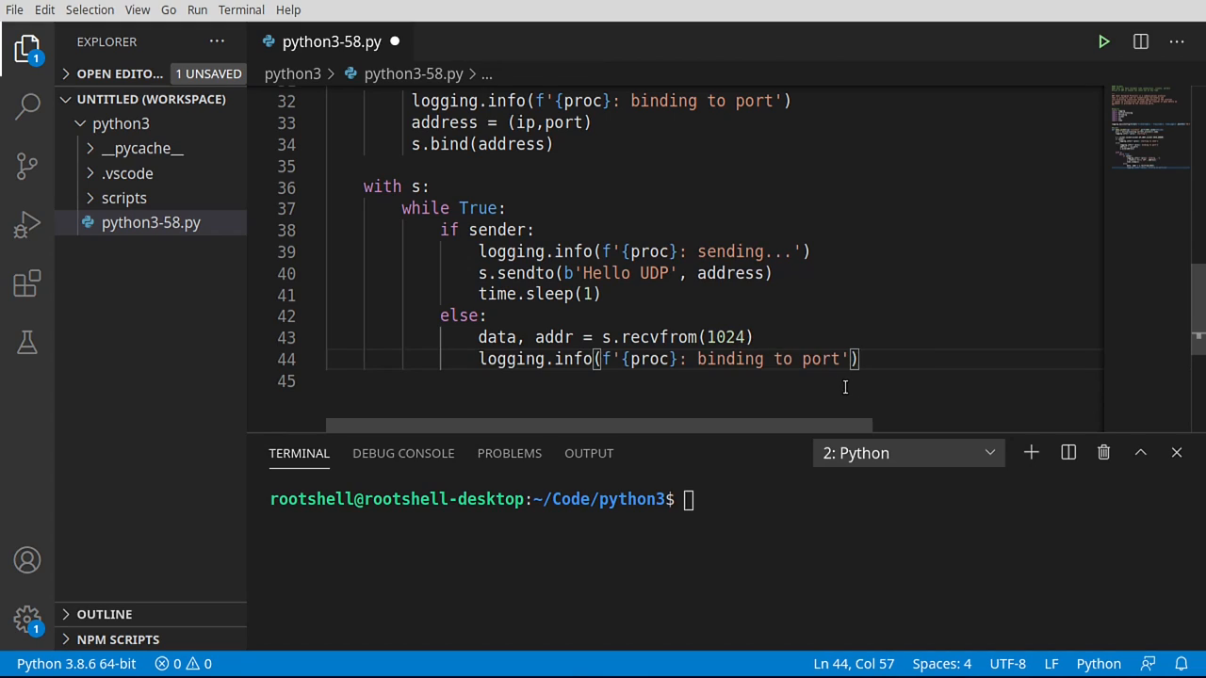
{"action": "double_click", "coordinate": [711, 359]}
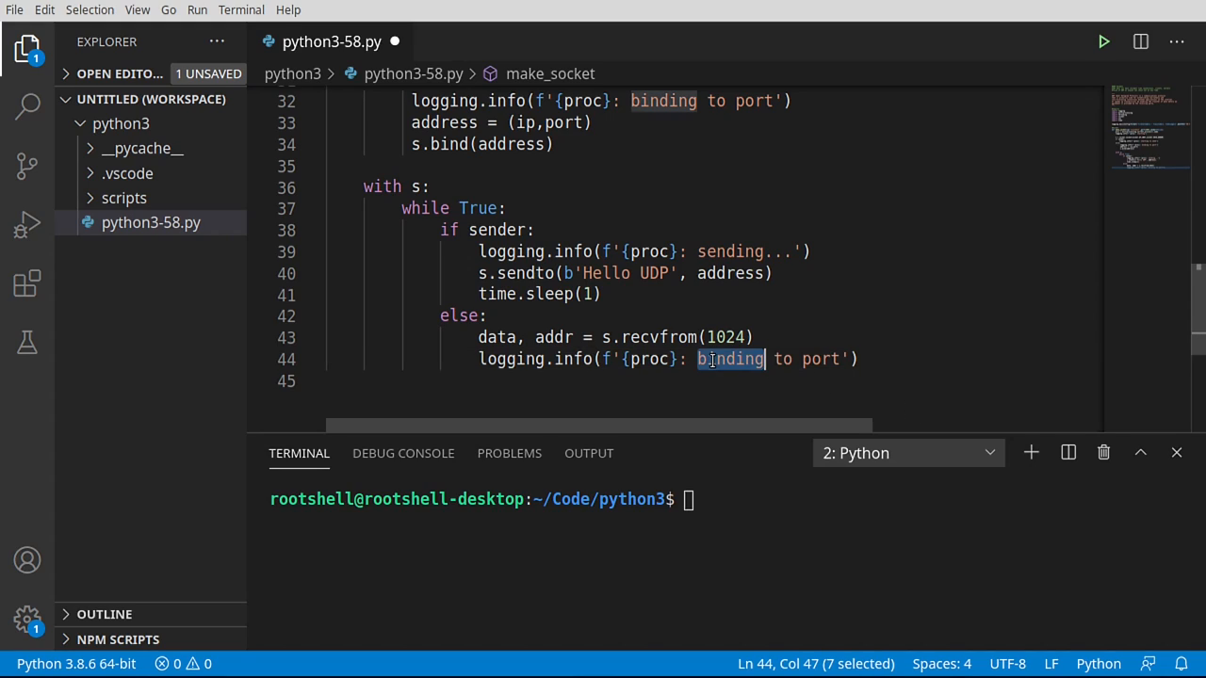
{"action": "key", "text": "Delete"}
{"action": "key", "text": "Delete"}
{"action": "key", "text": "Delete"}
{"action": "key", "text": "Delete"}
{"action": "key", "text": "Delete"}
{"action": "key", "text": "Delete"}
{"action": "key", "text": "Delete"}
{"action": "key", "text": "Delete"}
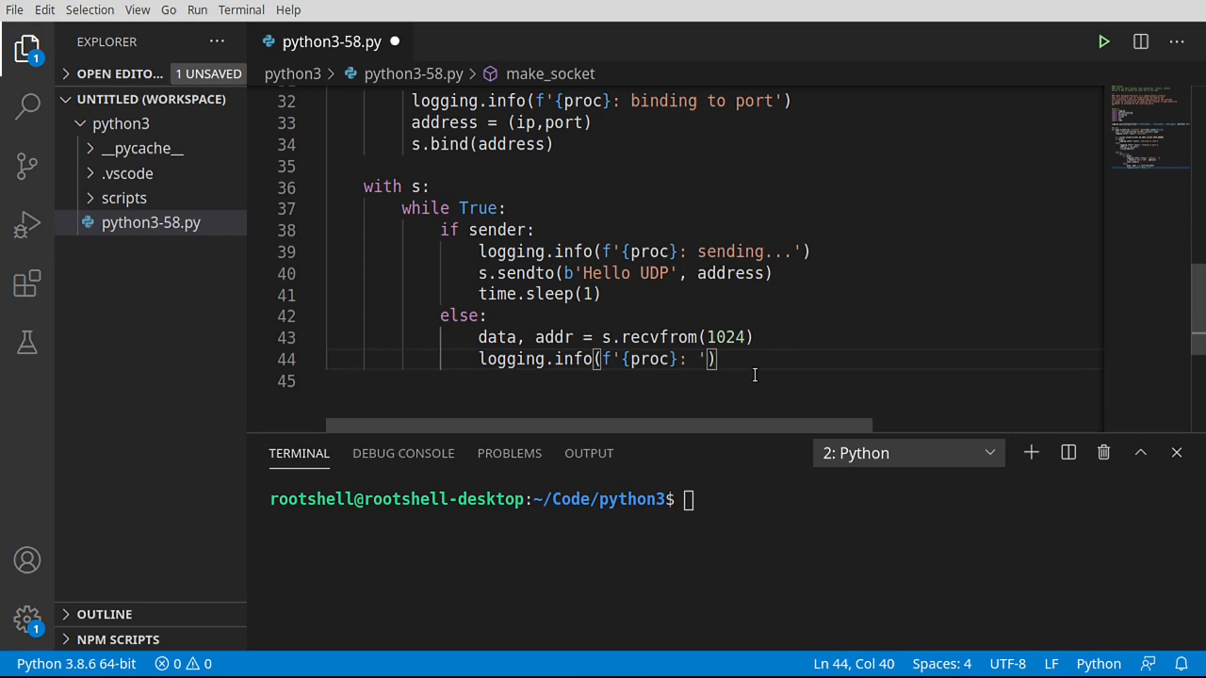
{"action": "type", "text": "from "}
{"action": "type", "text": "{addr"}
{"action": "type", "text": "}"}
{"action": "type", "text": " = {}"}
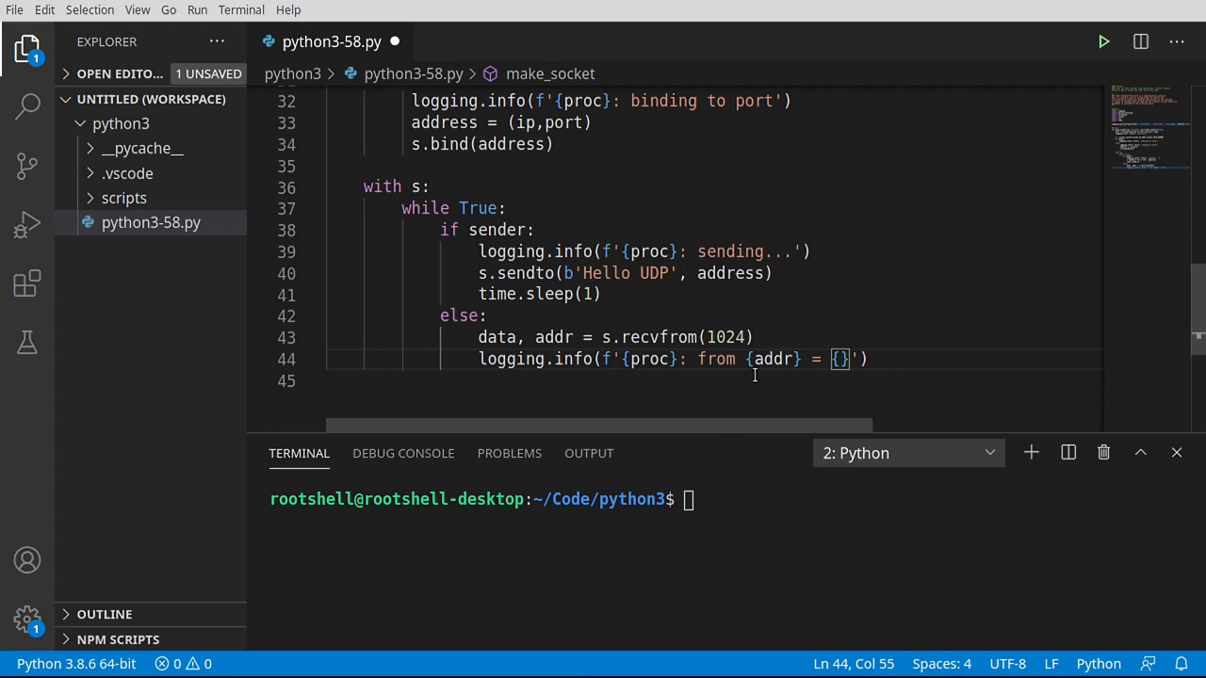
{"action": "type", "text": "data"}
{"action": "key", "text": "Right"}
{"action": "key", "text": "Right"}
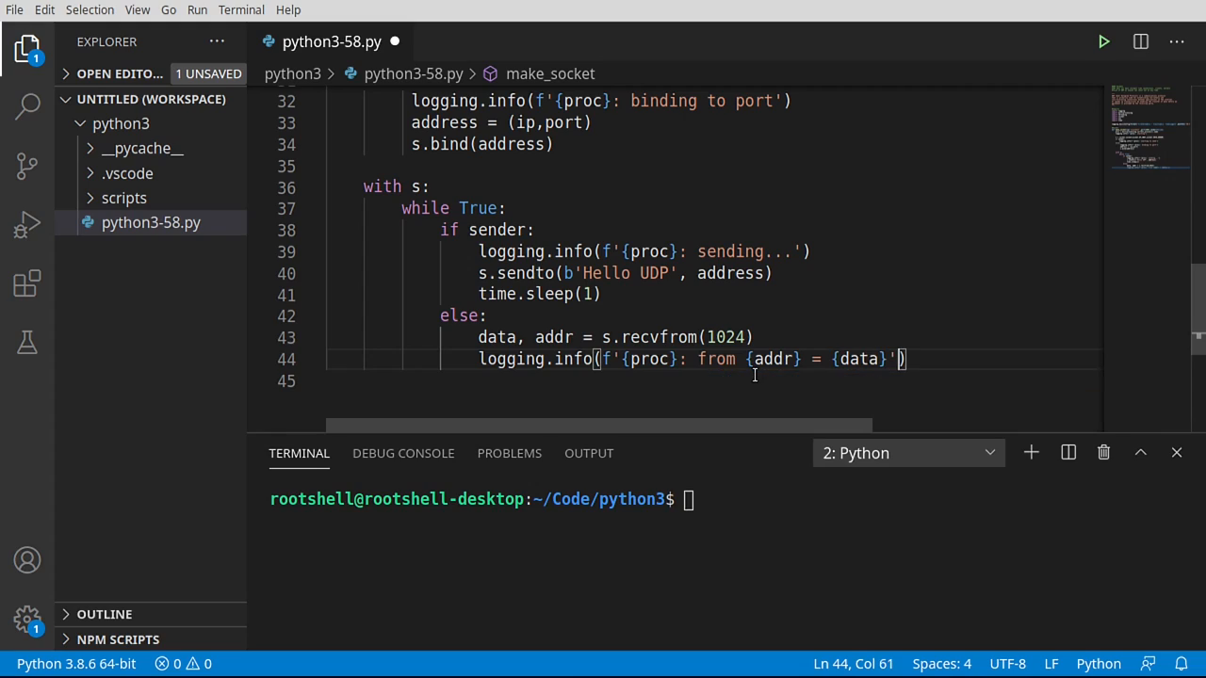
{"action": "key", "text": "Right"}
- Dedent after the logging line and save the script
{"action": "key", "text": "Return"}
{"action": "key", "text": "BackSpace"}
{"action": "key", "text": "BackSpace"}
{"action": "key", "text": "ctrl+s"}
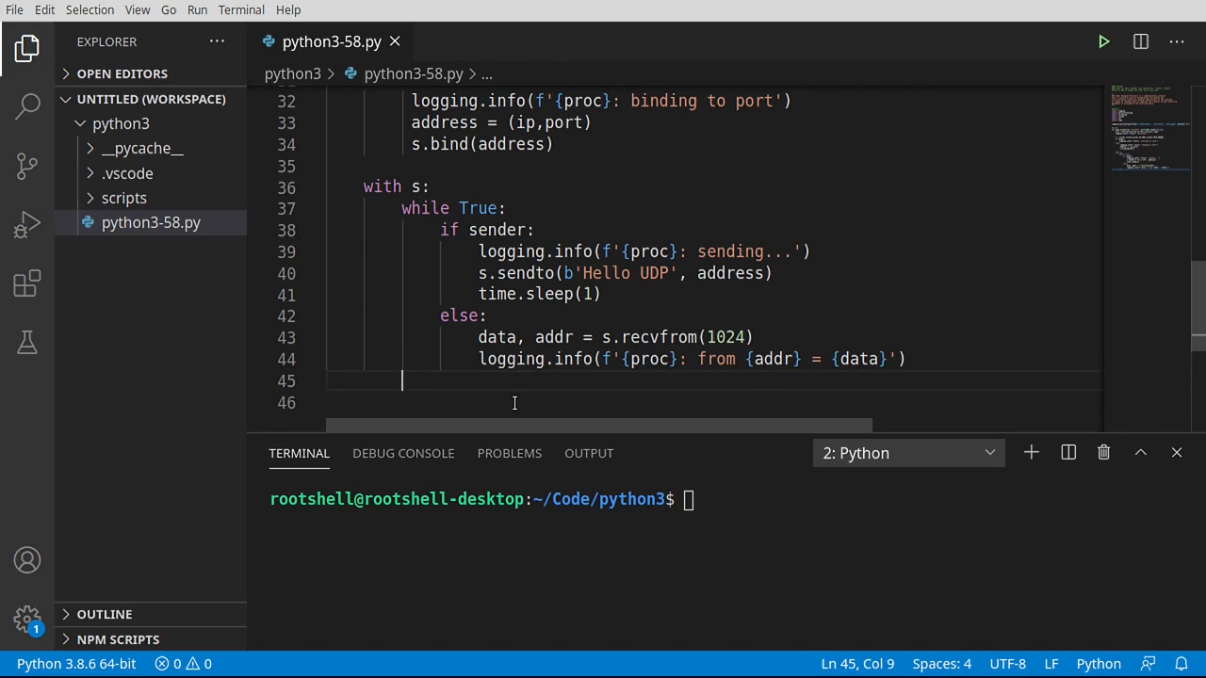
{"action": "left_click_drag", "start_coordinate": [405, 380], "coordinate": [307, 380]}
- Run python3-58.py once in the terminal, then clear the terminal output
{"action": "key", "text": "Delete"}
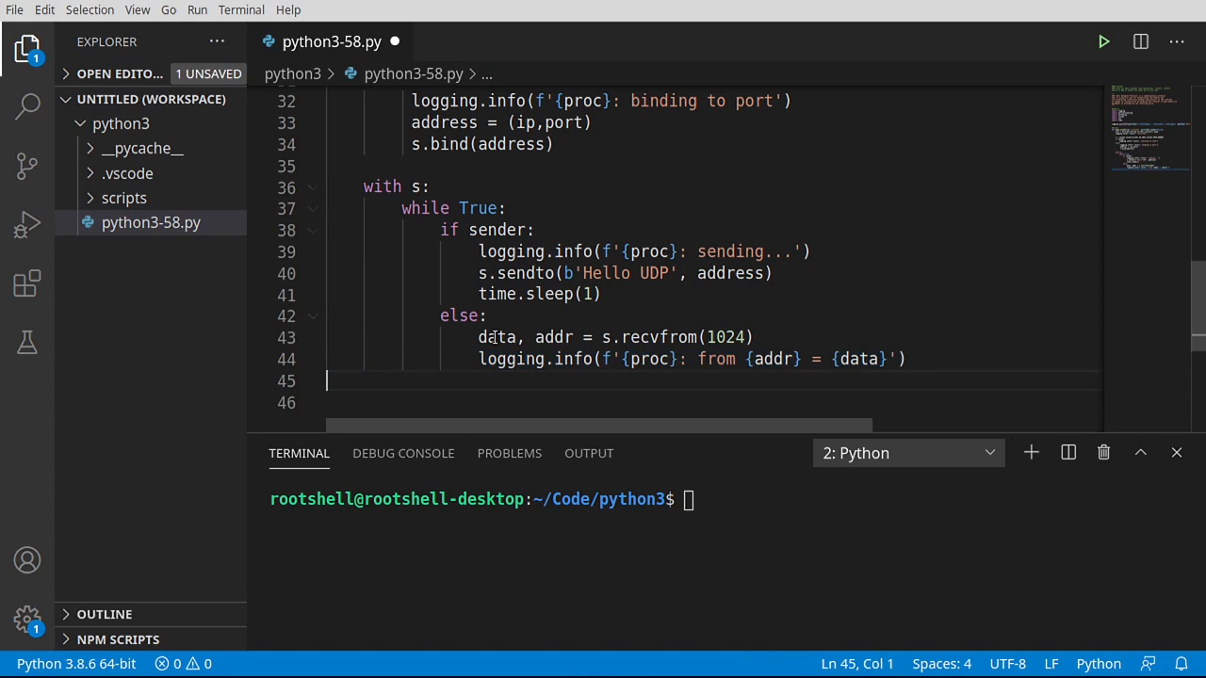
{"action": "left_click", "coordinate": [1103, 41]}
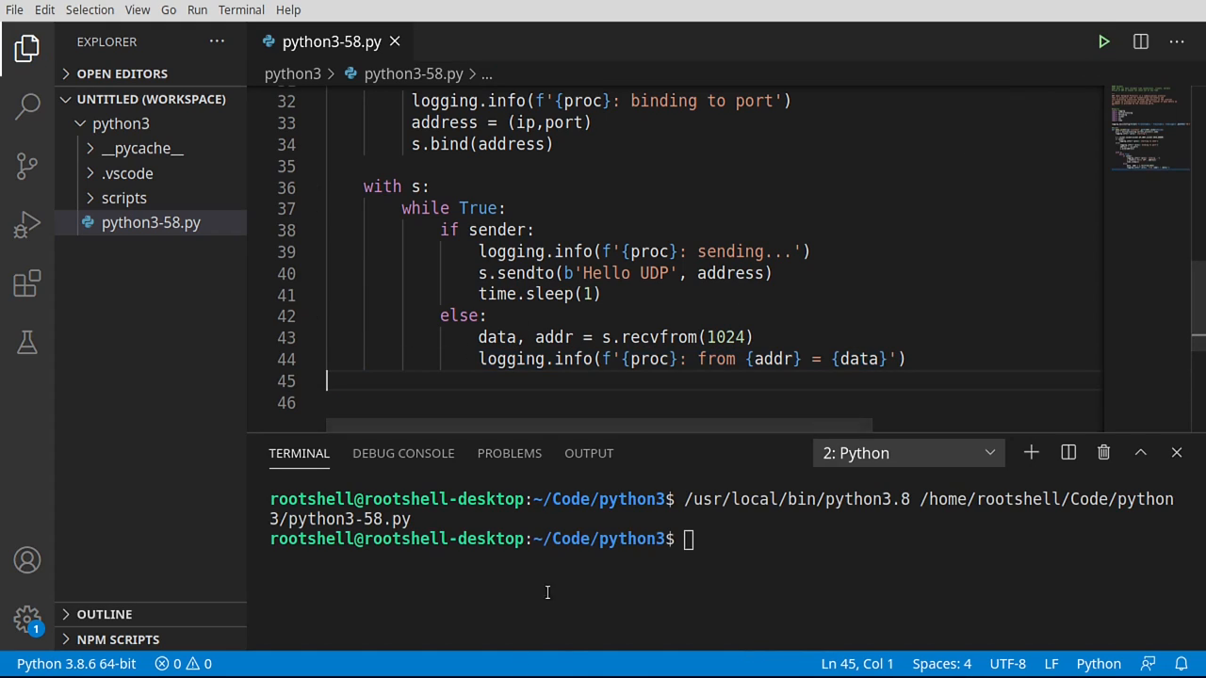
{"action": "right_click", "coordinate": [632, 578]}
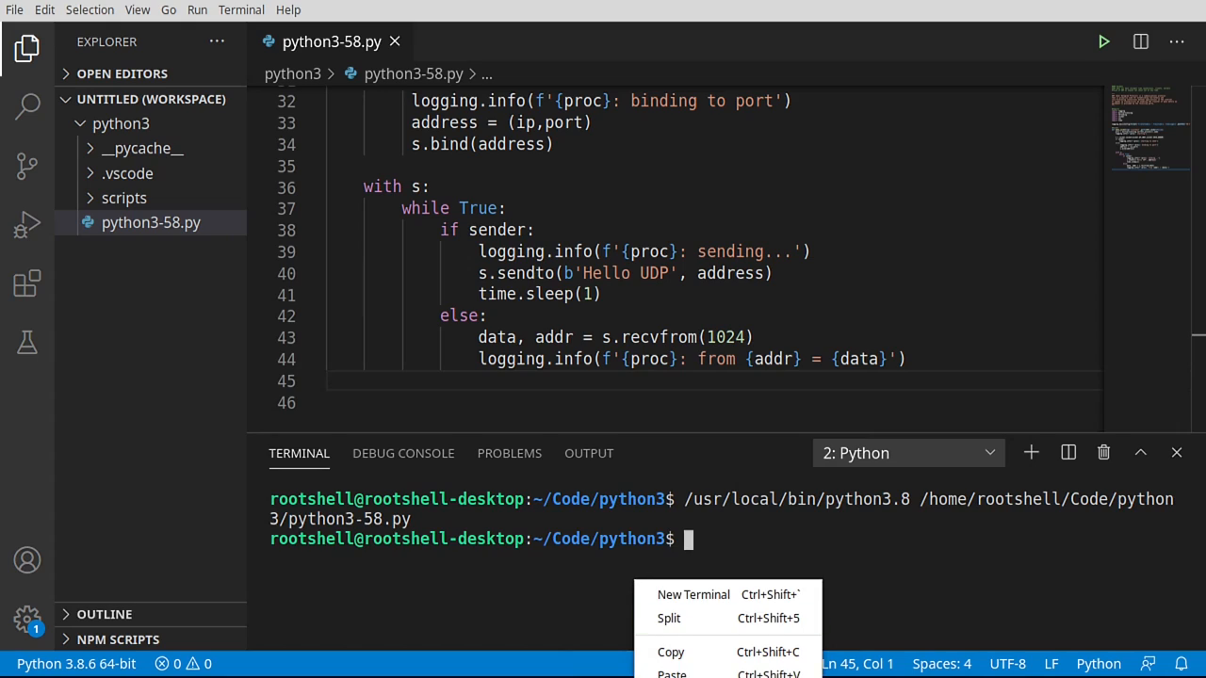
{"action": "left_click", "coordinate": [697, 674]}
{"action": "scroll", "coordinate": [735, 282], "scroll_direction": "up", "scroll_amount": 5}
{"action": "scroll", "coordinate": [744, 284], "scroll_direction": "up", "scroll_amount": 5}
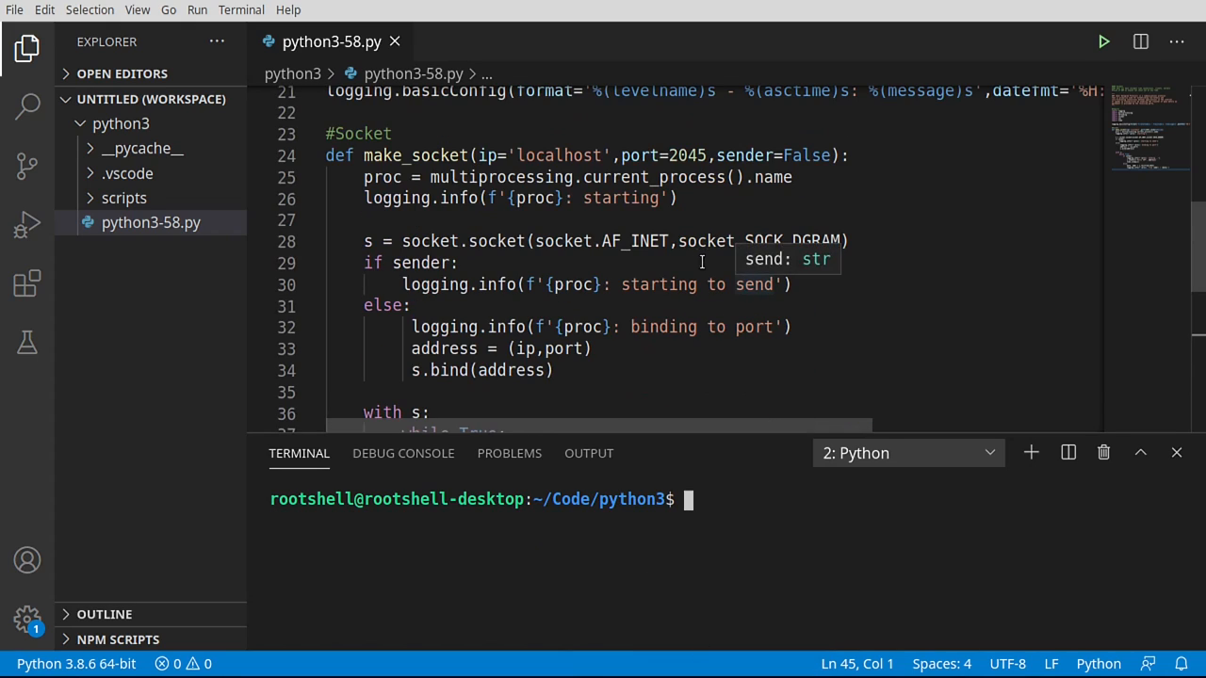
{"action": "double_click", "coordinate": [434, 151]}
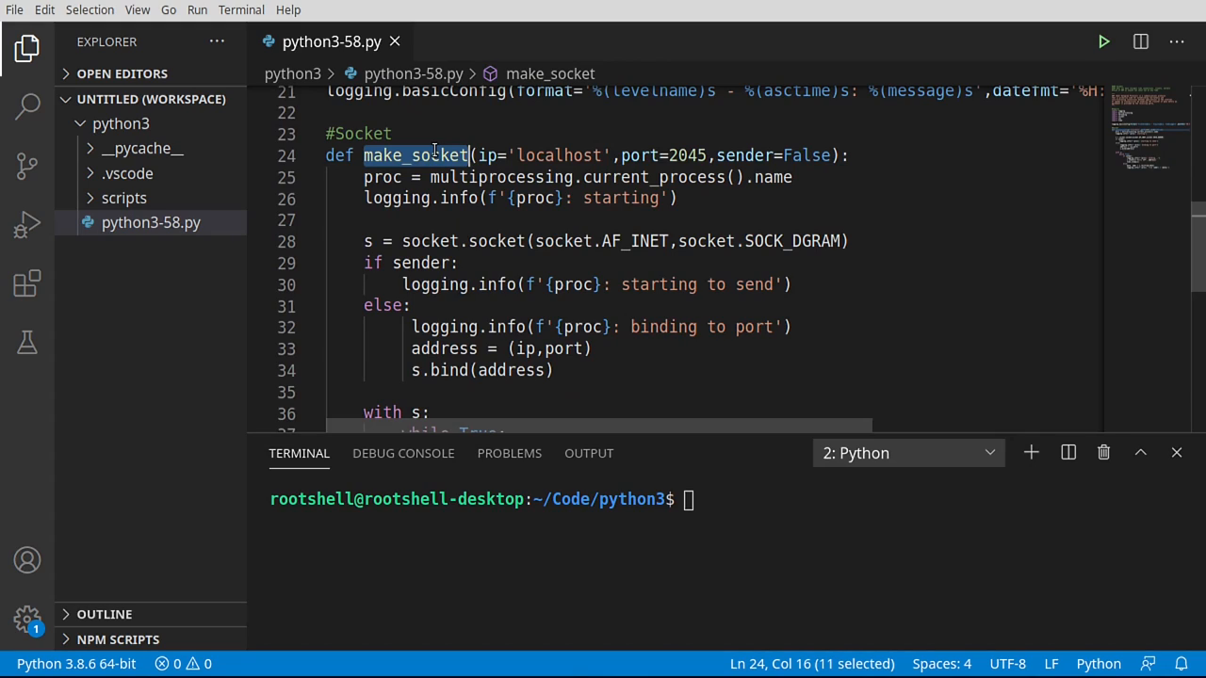
{"action": "double_click", "coordinate": [569, 155]}
{"action": "double_click", "coordinate": [688, 155]}
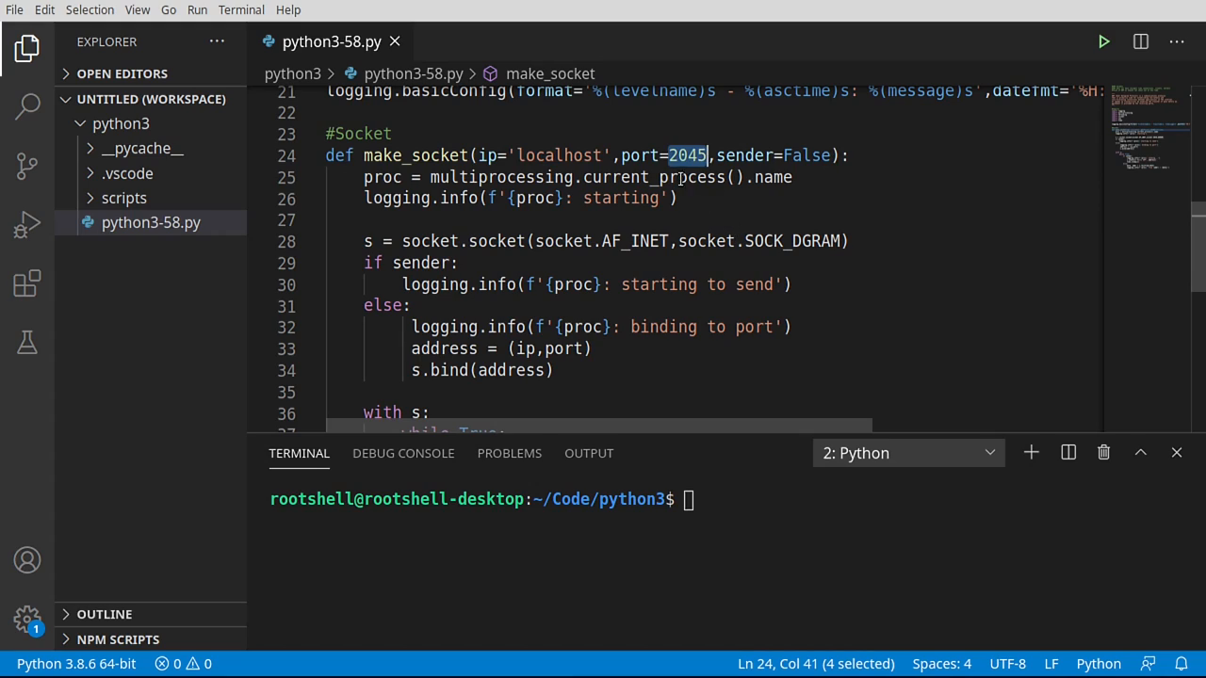
{"action": "left_click", "coordinate": [558, 155]}
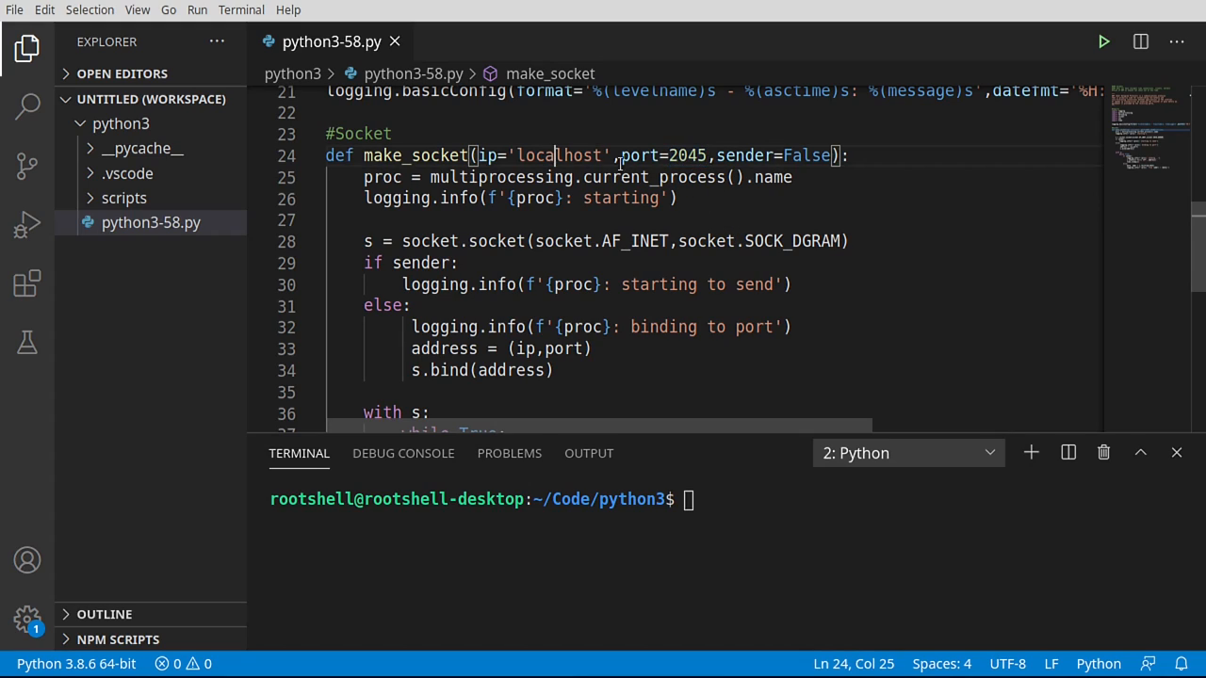
{"action": "double_click", "coordinate": [686, 156]}
{"action": "double_click", "coordinate": [747, 155]}
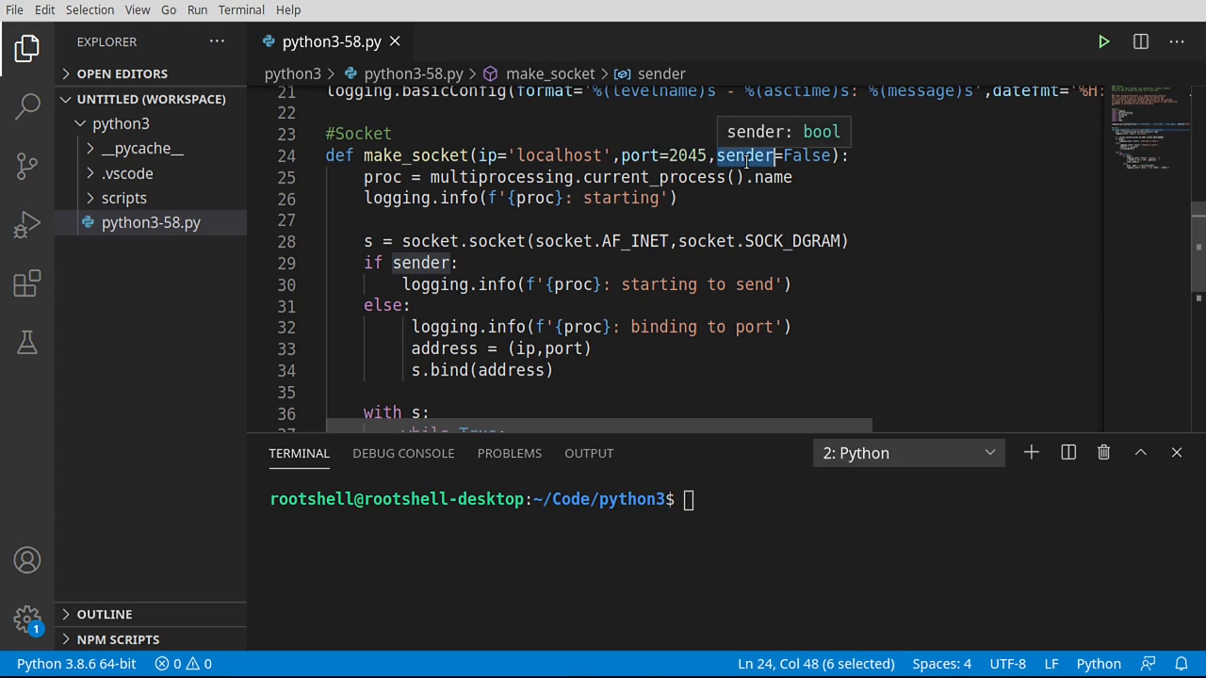
{"action": "left_click", "coordinate": [626, 241]}
{"action": "double_click", "coordinate": [781, 241]}
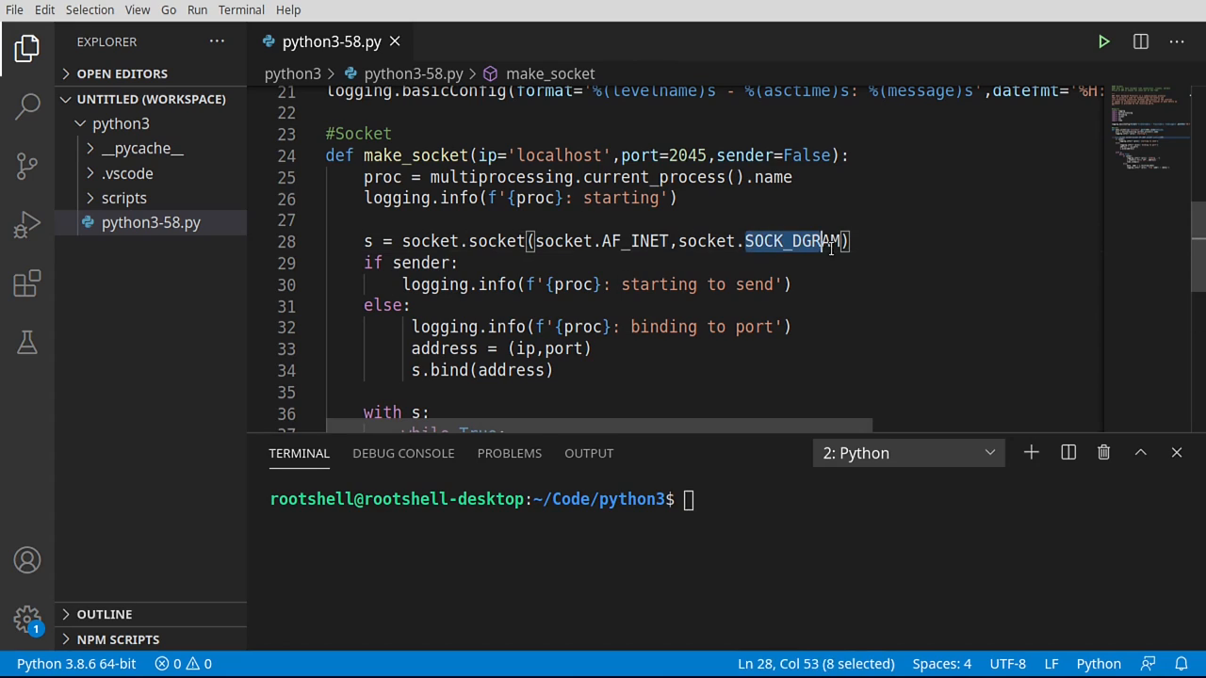
{"action": "scroll", "coordinate": [811, 320], "scroll_direction": "down", "scroll_amount": 5}
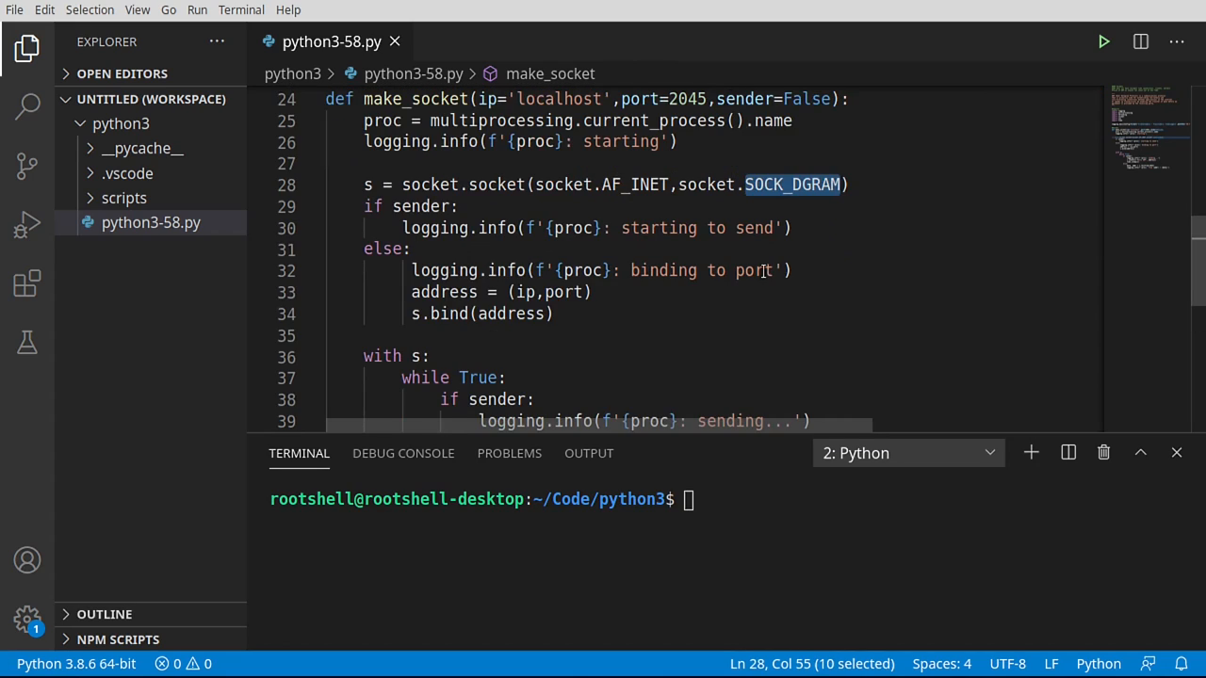
{"action": "scroll", "coordinate": [709, 284], "scroll_direction": "down", "scroll_amount": 5}
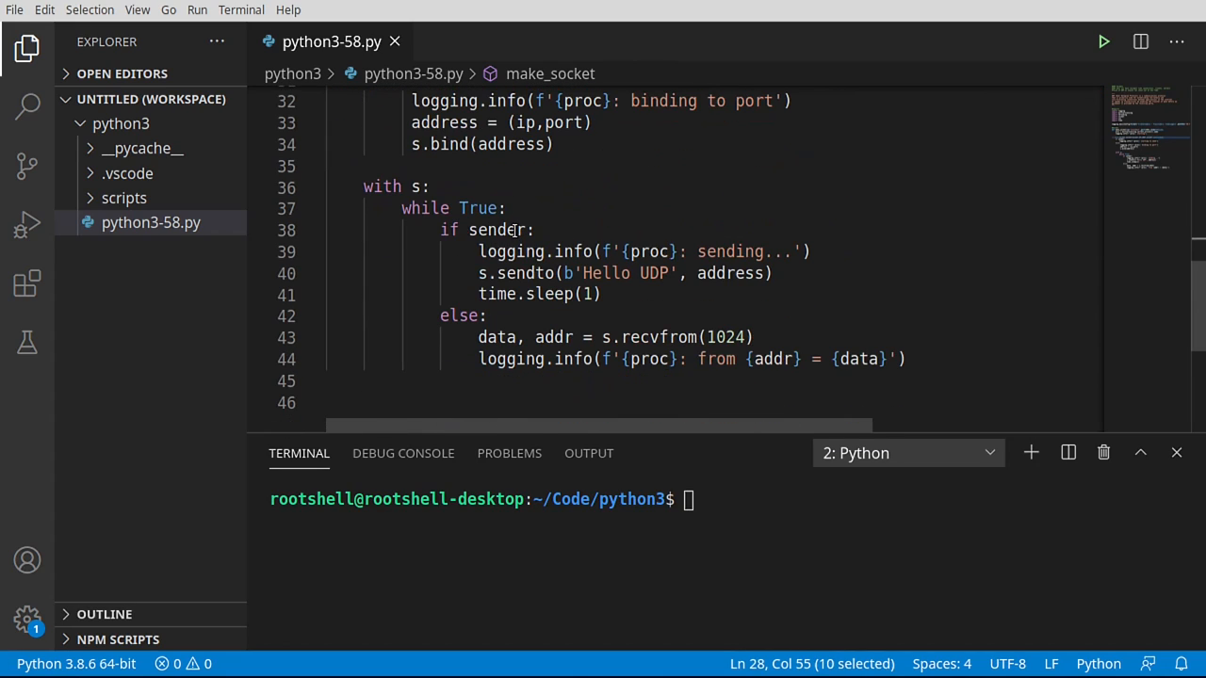
{"action": "double_click", "coordinate": [497, 230]}
{"action": "double_click", "coordinate": [523, 273]}
{"action": "left_click_drag", "start_coordinate": [583, 272], "coordinate": [669, 272]}
{"action": "double_click", "coordinate": [709, 273]}
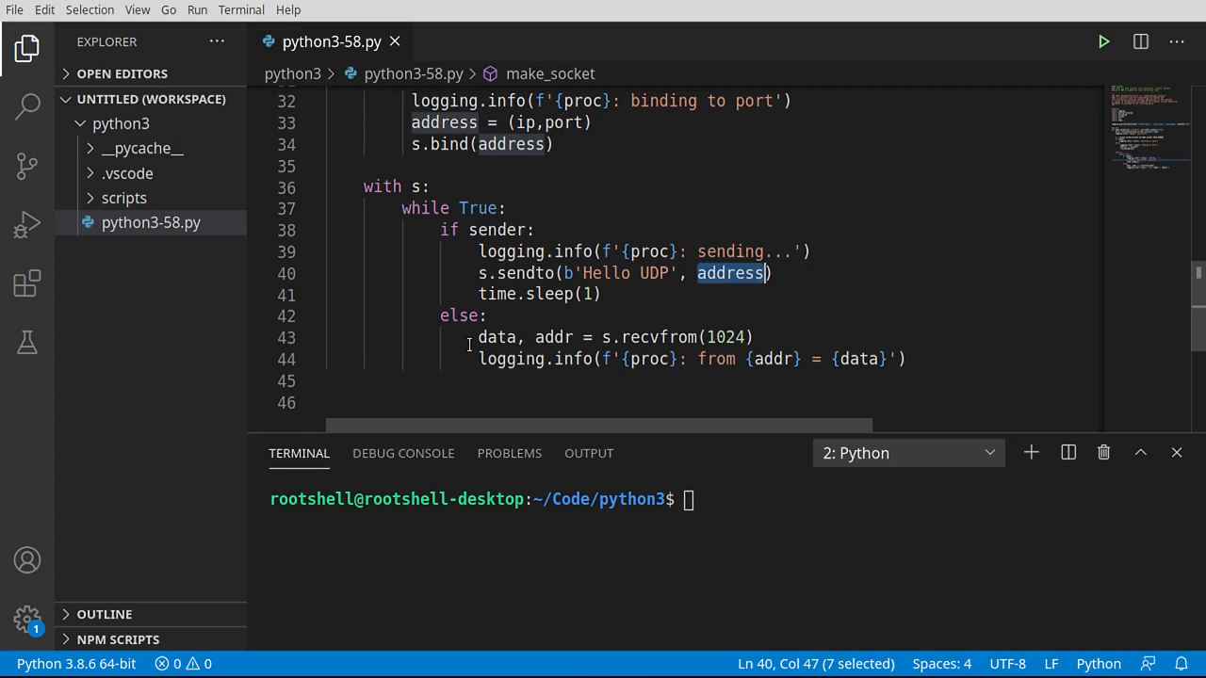
{"action": "left_click_drag", "start_coordinate": [754, 338], "coordinate": [602, 337]}
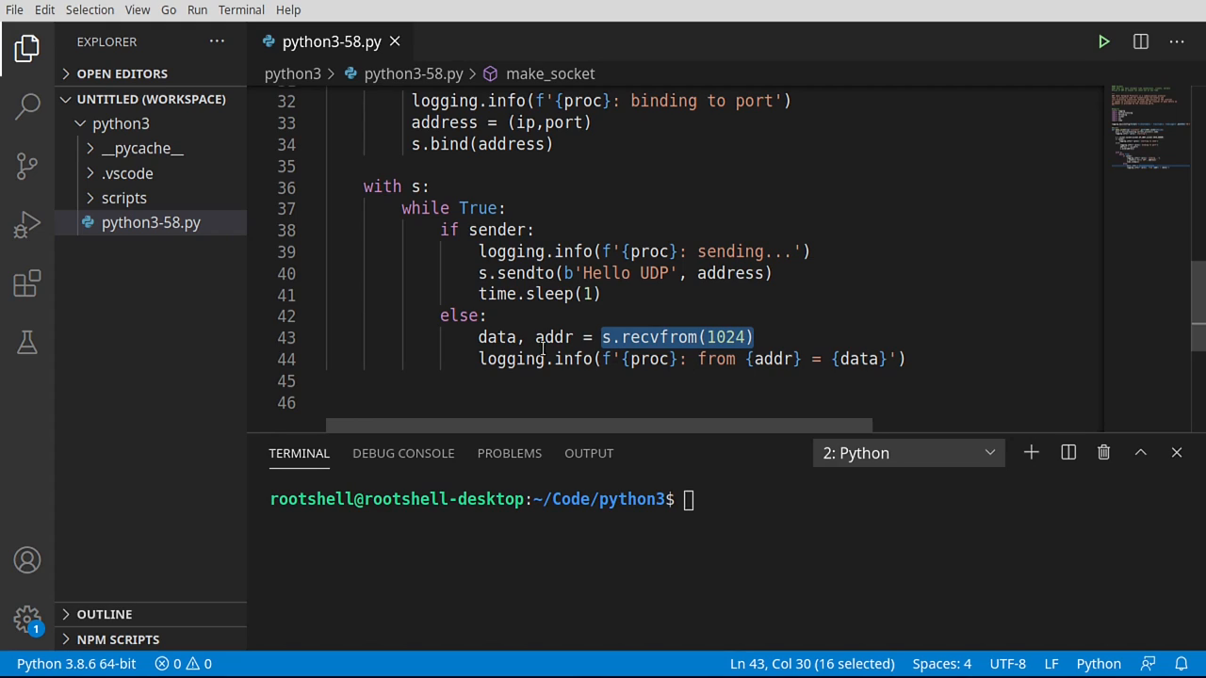
{"action": "left_click", "coordinate": [506, 358]}
{"action": "double_click", "coordinate": [506, 359]}
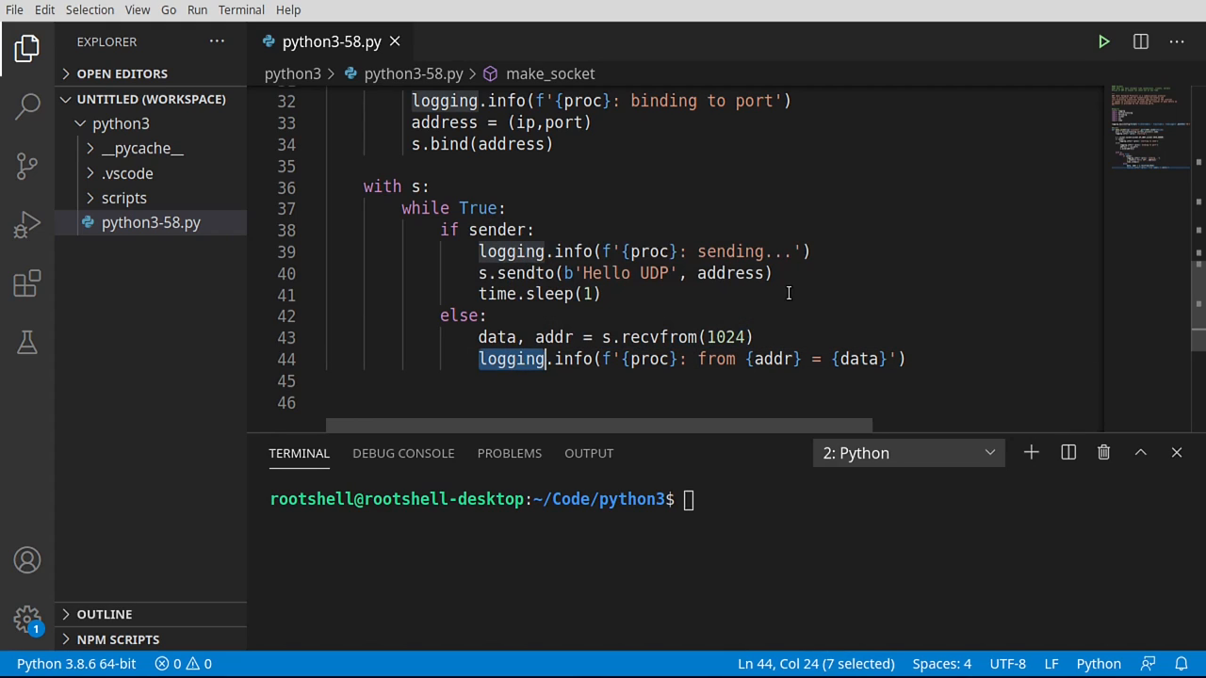
{"action": "left_click", "coordinate": [502, 363]}
{"action": "double_click", "coordinate": [502, 363]}
{"action": "left_click", "coordinate": [575, 359]}
{"action": "left_click", "coordinate": [657, 359]}
{"action": "double_click", "coordinate": [656, 359]}
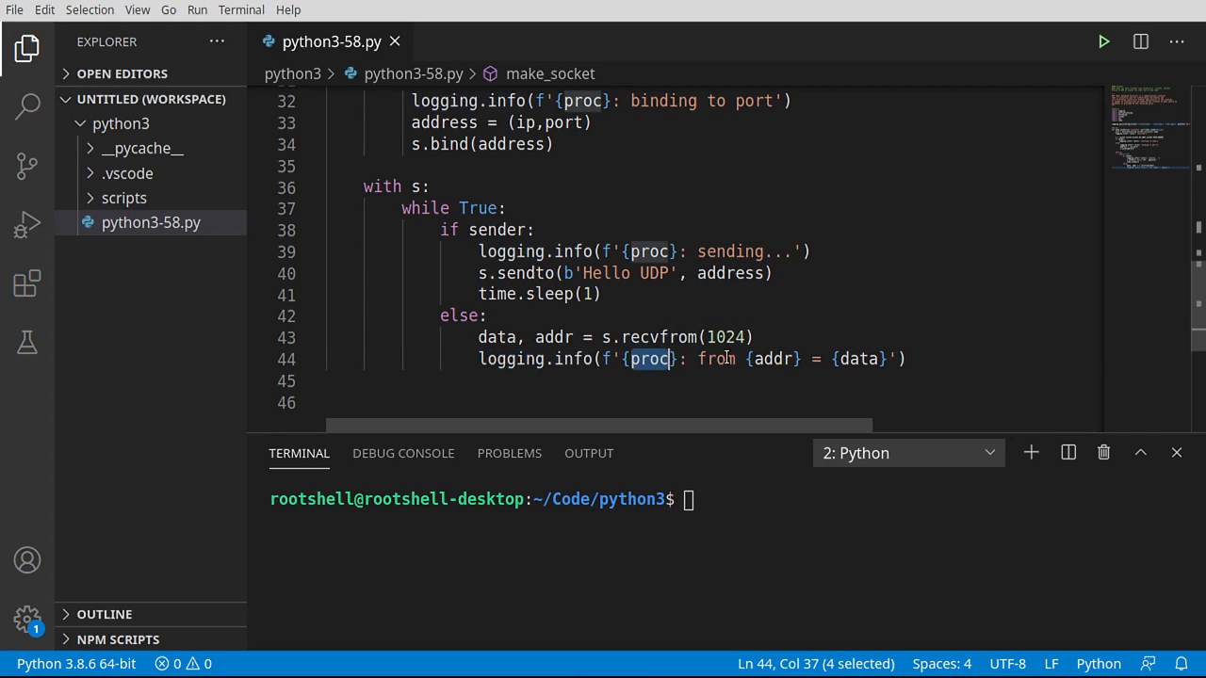
{"action": "double_click", "coordinate": [773, 359]}
{"action": "double_click", "coordinate": [859, 359]}
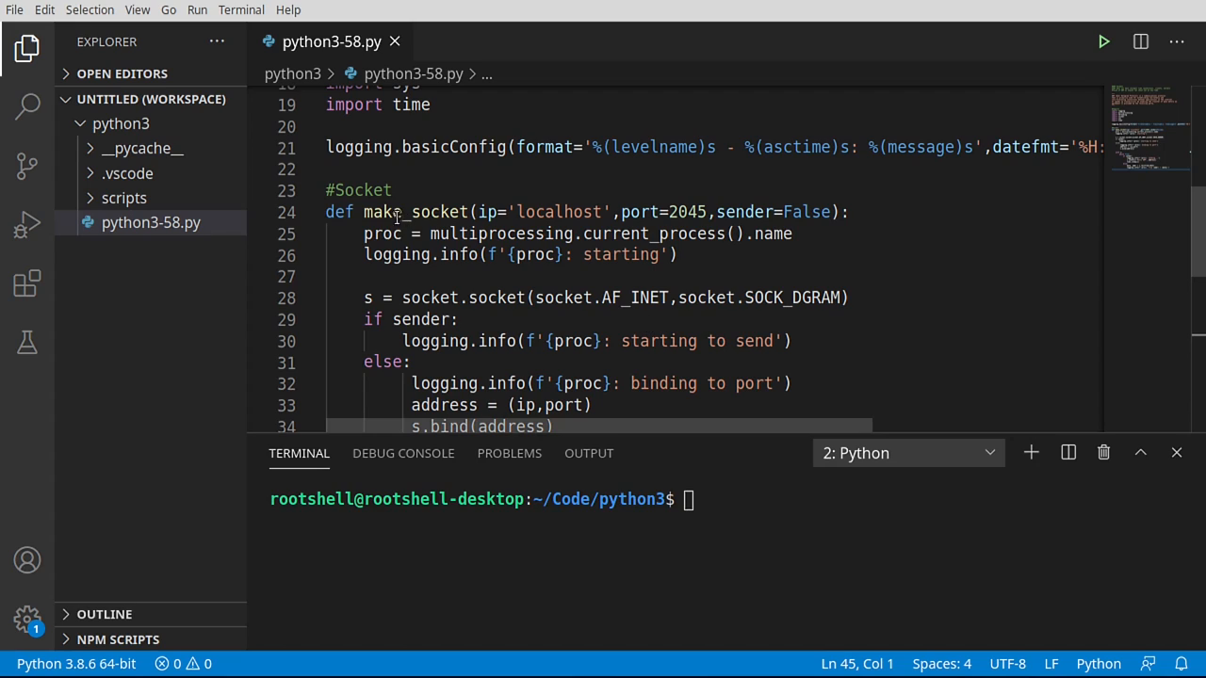
{"action": "double_click", "coordinate": [405, 212]}
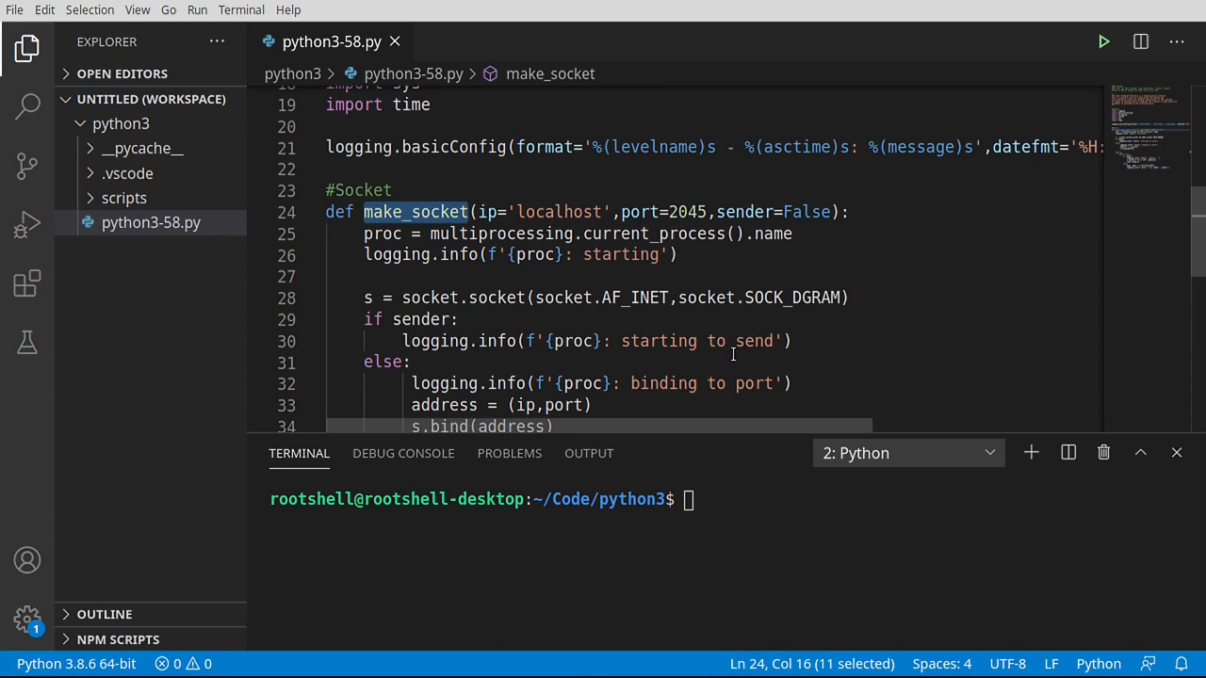
{"action": "scroll", "coordinate": [552, 233], "scroll_direction": "down", "scroll_amount": 5}
{"action": "scroll", "coordinate": [660, 330], "scroll_direction": "down", "scroll_amount": 3}
- Add a '#See it in action' comment and an if __name__ == "__main__" guard calling main()
{"action": "left_click", "coordinate": [523, 299]}
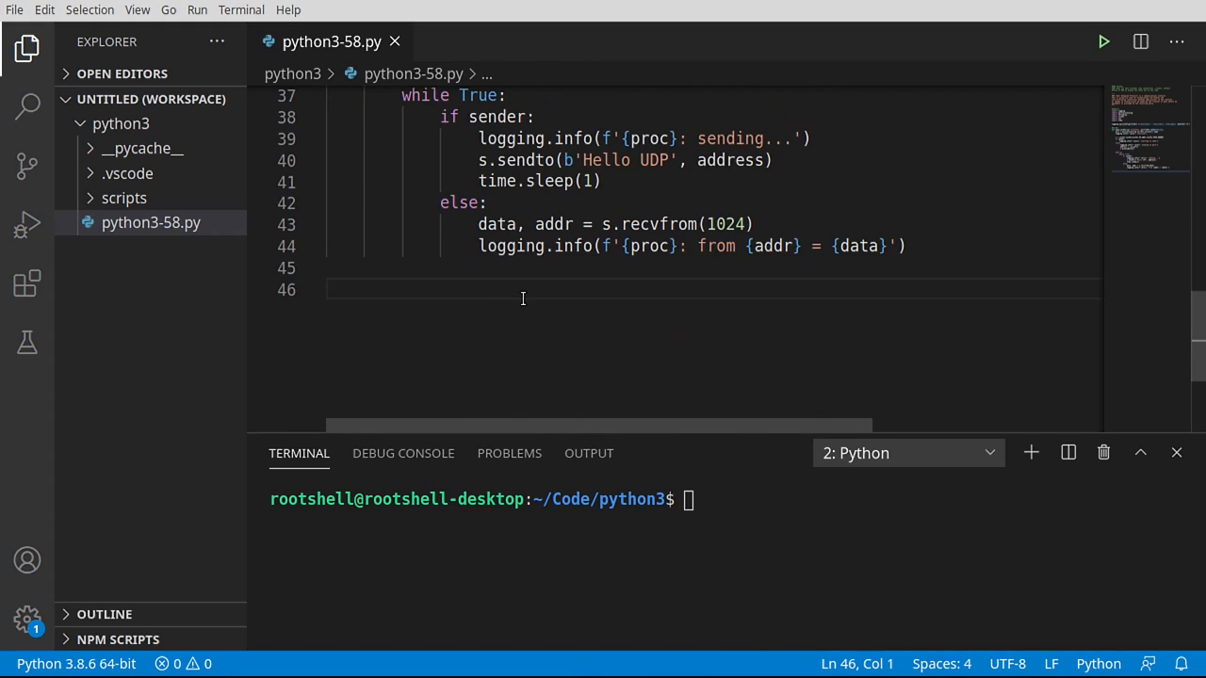
{"action": "type", "text": "#See it in action"}
{"action": "key", "text": "Return"}
{"action": "key", "text": "Return"}
{"action": "type", "text": "_-"}
{"action": "type", "text": "_main"}
{"action": "key", "text": "Return"}
{"action": "type", "text": "main()"}
- Define an empty main() function above the main guard
{"action": "key", "text": "Up"}
{"action": "key", "text": "Up"}
{"action": "type", "text": "def main():"}
{"action": "key", "text": "Return"}
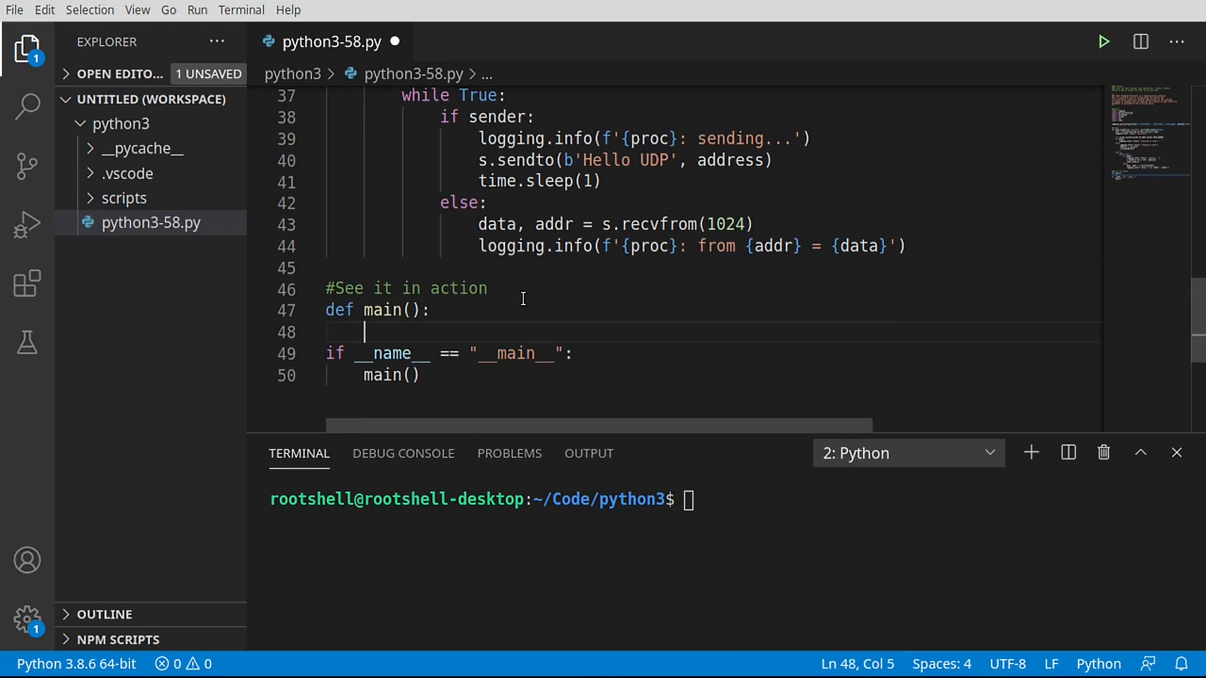
{"action": "key", "text": "Return"}
{"action": "key", "text": "Return"}
{"action": "key", "text": "Up"}
{"action": "key", "text": "Up"}
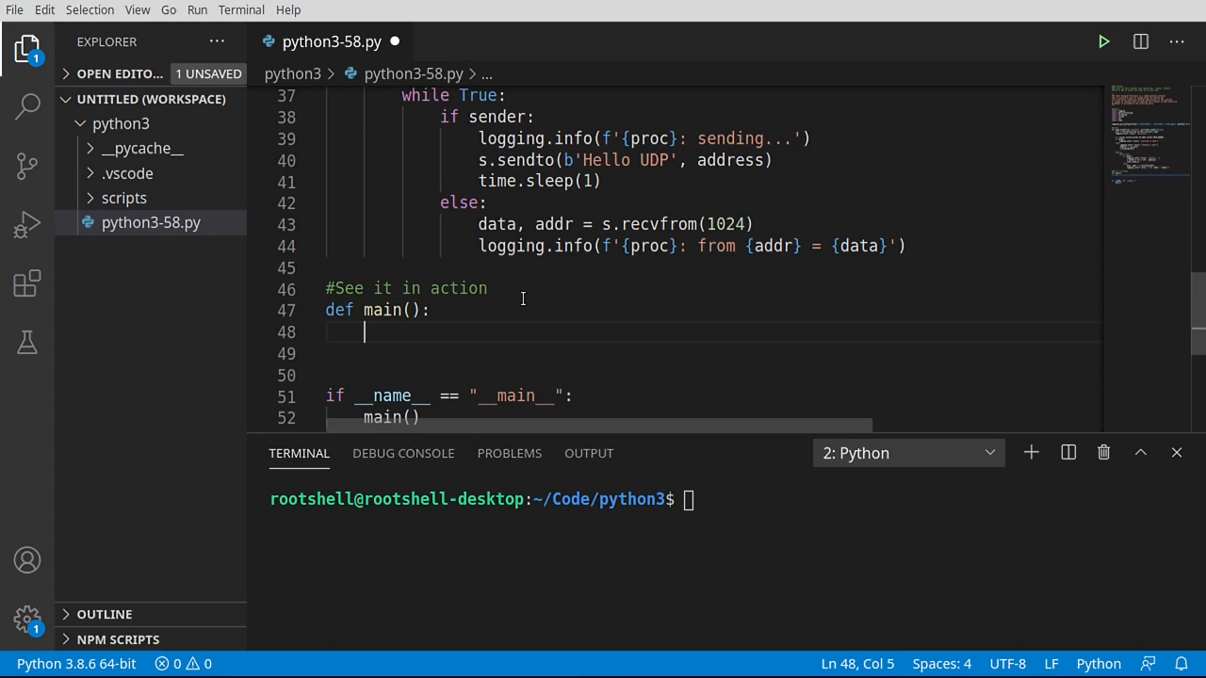
{"action": "scroll", "coordinate": [523, 299], "scroll_direction": "down", "scroll_amount": 2}
{"action": "scroll", "coordinate": [510, 280], "scroll_direction": "down", "scroll_amount": 1}
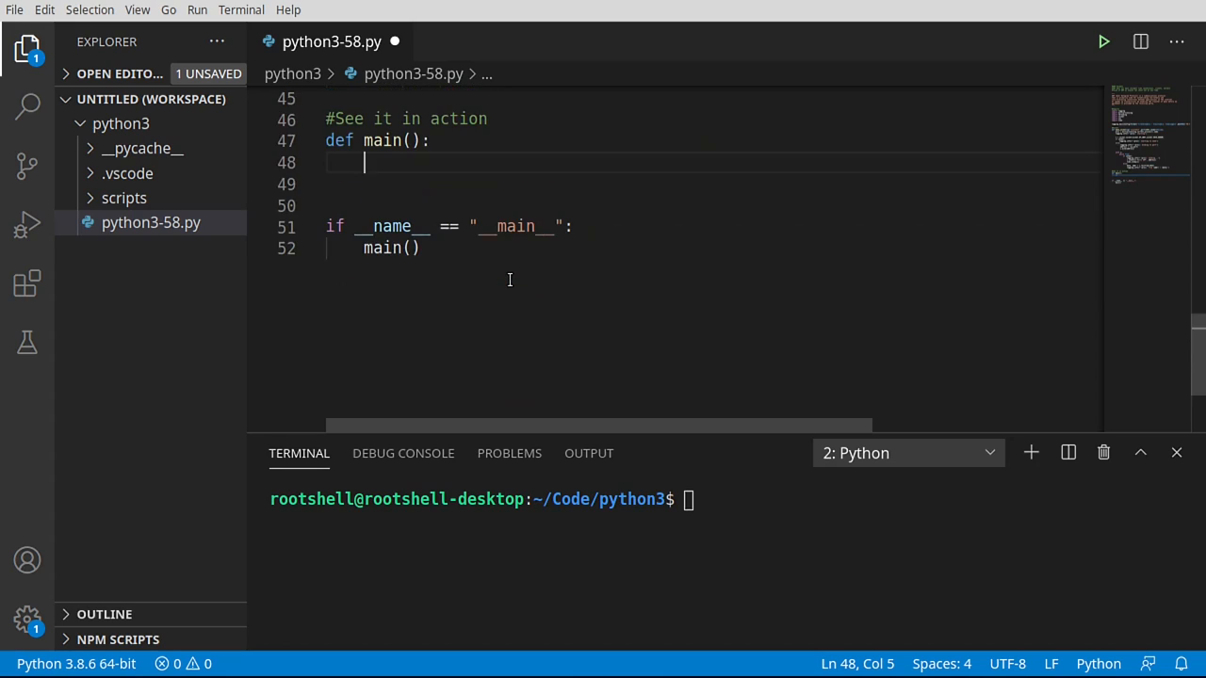
{"action": "type", "text": "borad"}
- Create broadcaster as a multiprocessing.Process targeting make_socket
{"action": "key", "text": "BackSpace"}
{"action": "key", "text": "BackSpace"}
{"action": "key", "text": "BackSpace"}
{"action": "key", "text": "BackSpace"}
{"action": "type", "text": "roadcaster = mu"}
{"action": "key", "text": "Tab"}
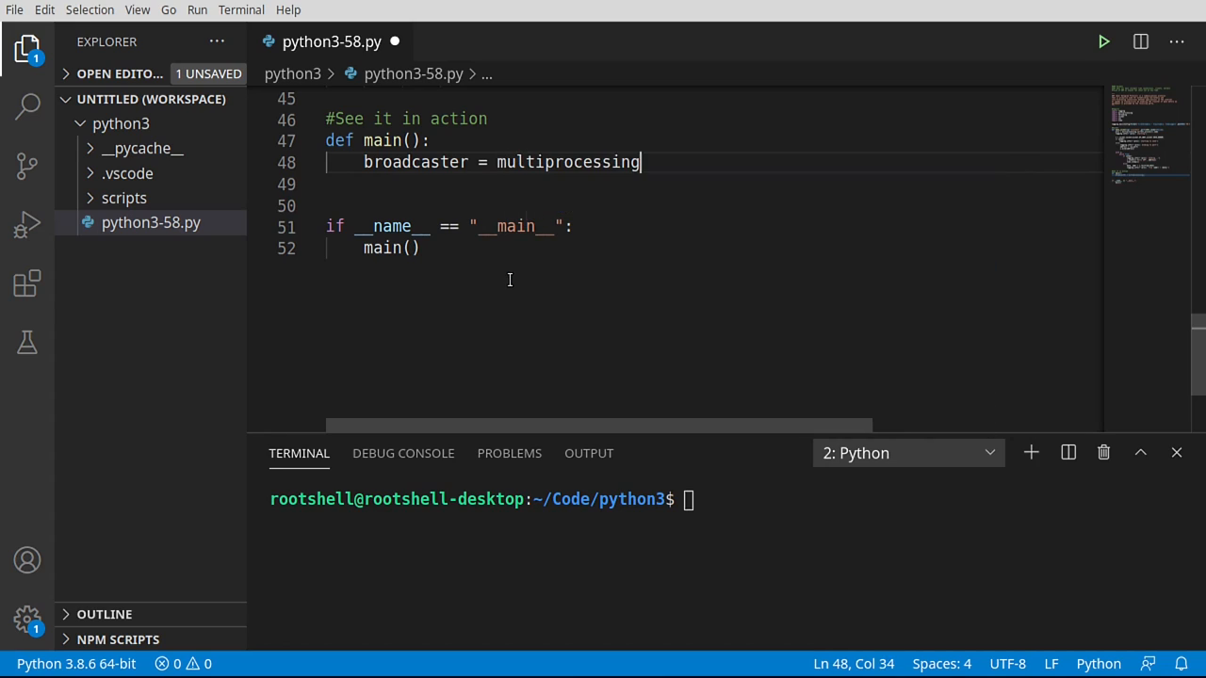
{"action": "type", "text": ".Process"}
{"action": "type", "text": "()"}
{"action": "key", "text": "Left"}
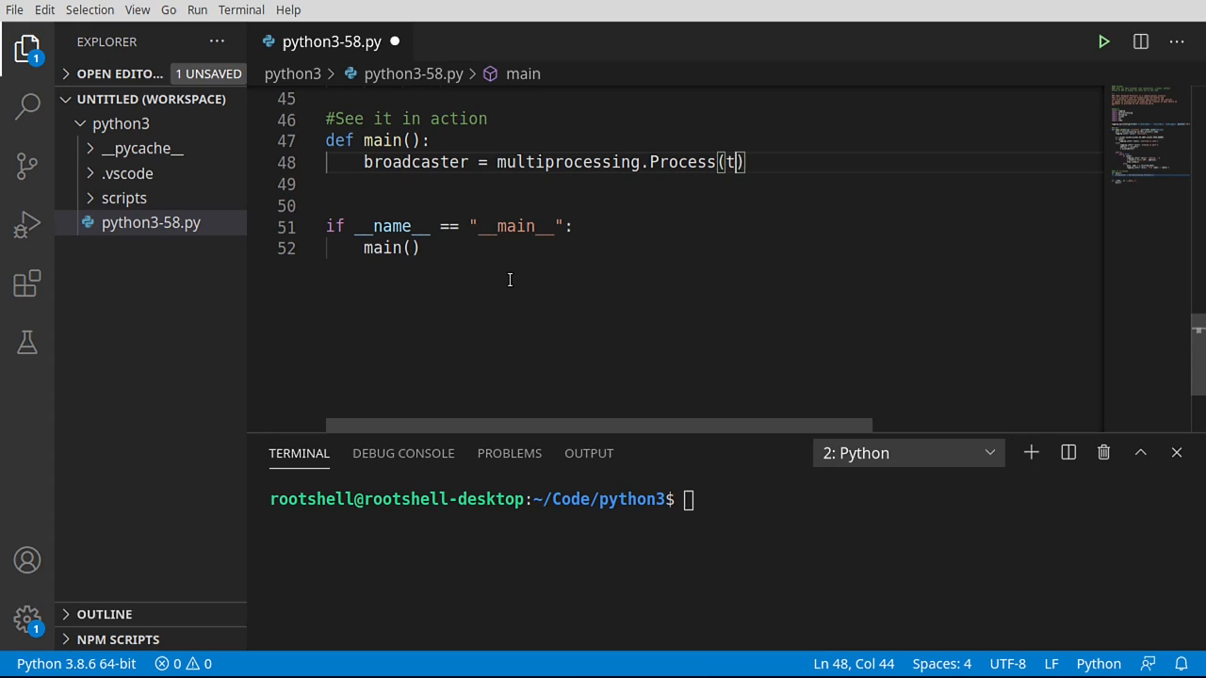
{"action": "type", "text": "target="}
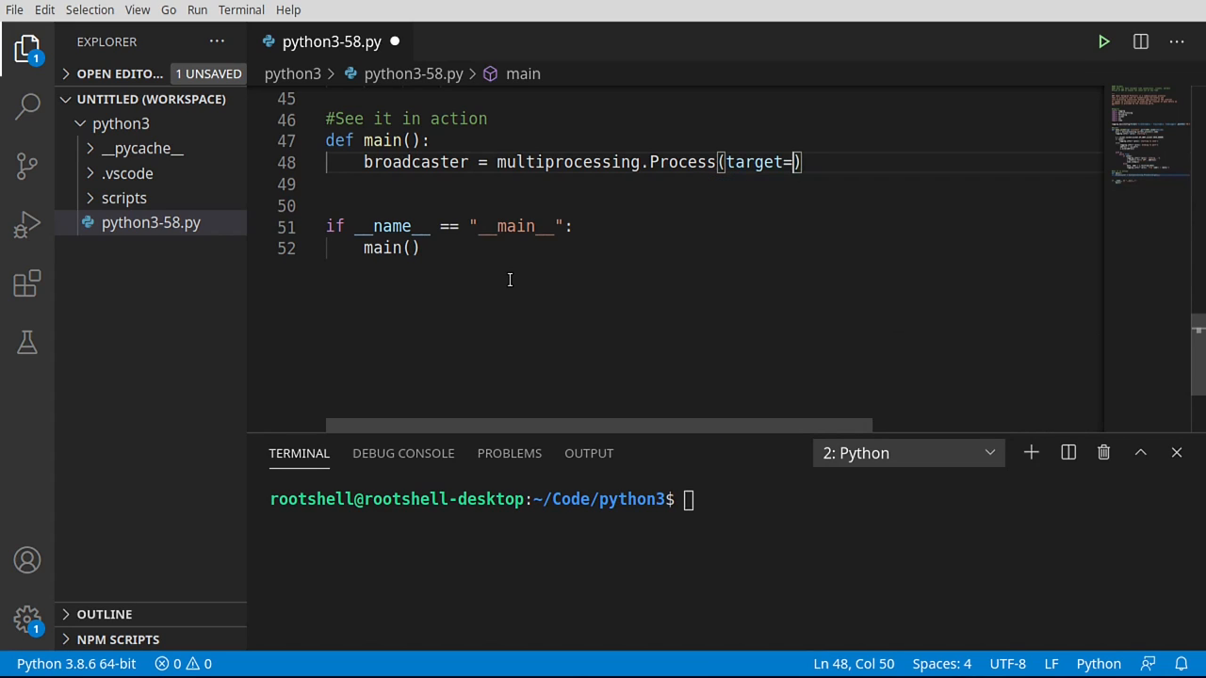
{"action": "type", "text": "mak"}
{"action": "key", "text": "Tab"}
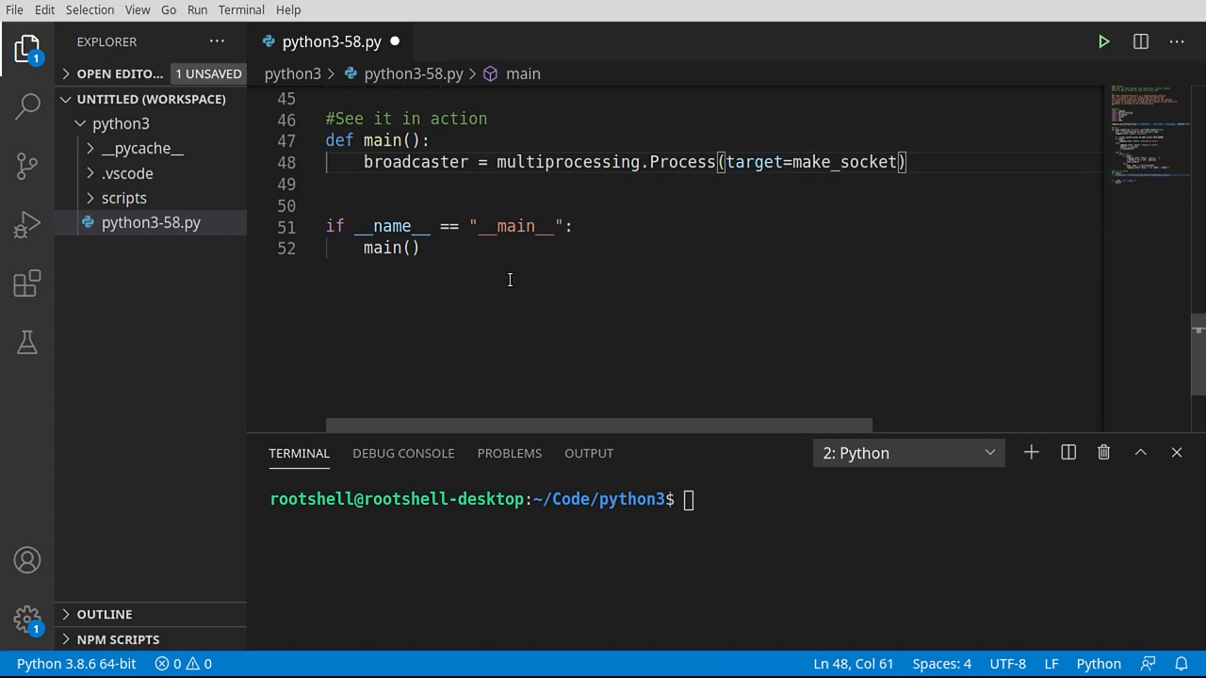
{"action": "type", "text": ",kwr"}
- Give the broadcaster kwargs={'sender':True}, daemon=True and name='Broadcaster'
{"action": "key", "text": "Tab"}
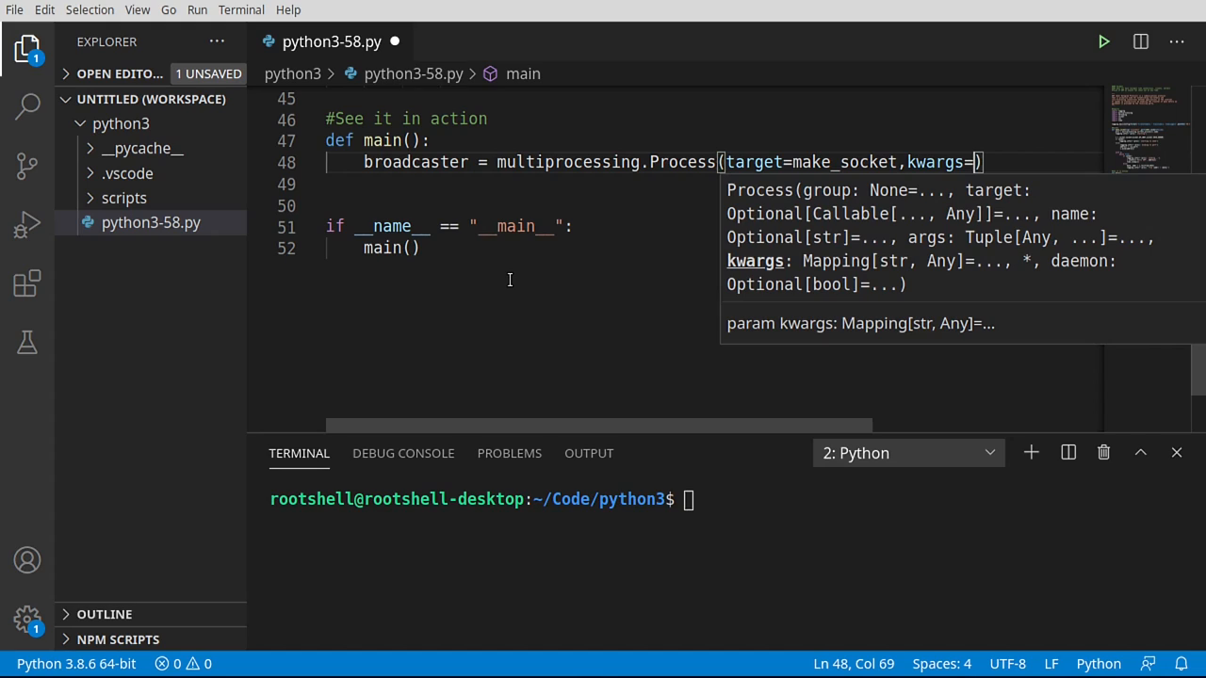
{"action": "type", "text": "{"}
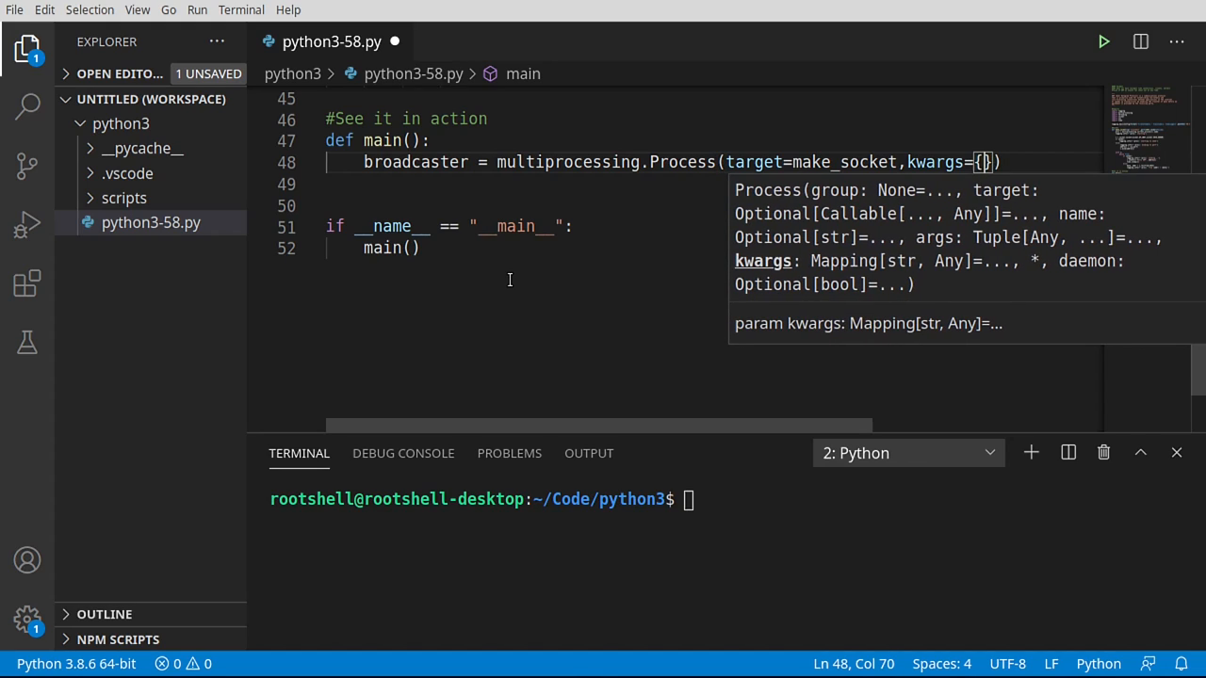
{"action": "type", "text": "'sender"}
{"action": "key", "text": "Right"}
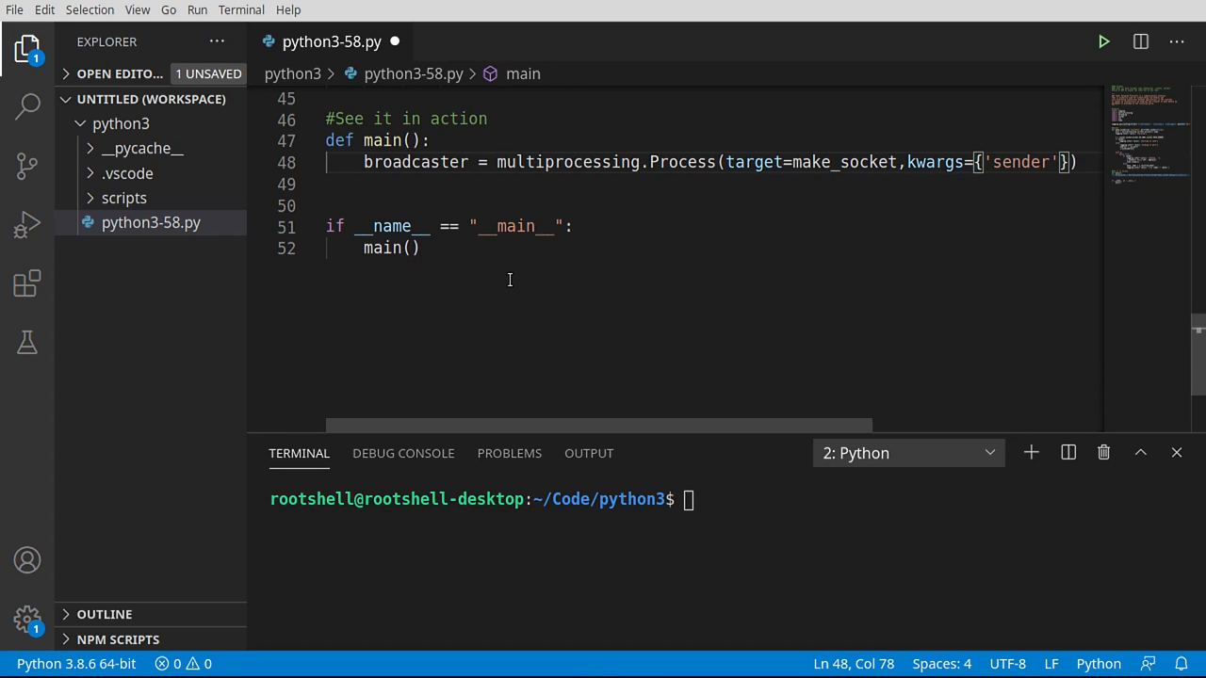
{"action": "type", "text": ":True"}
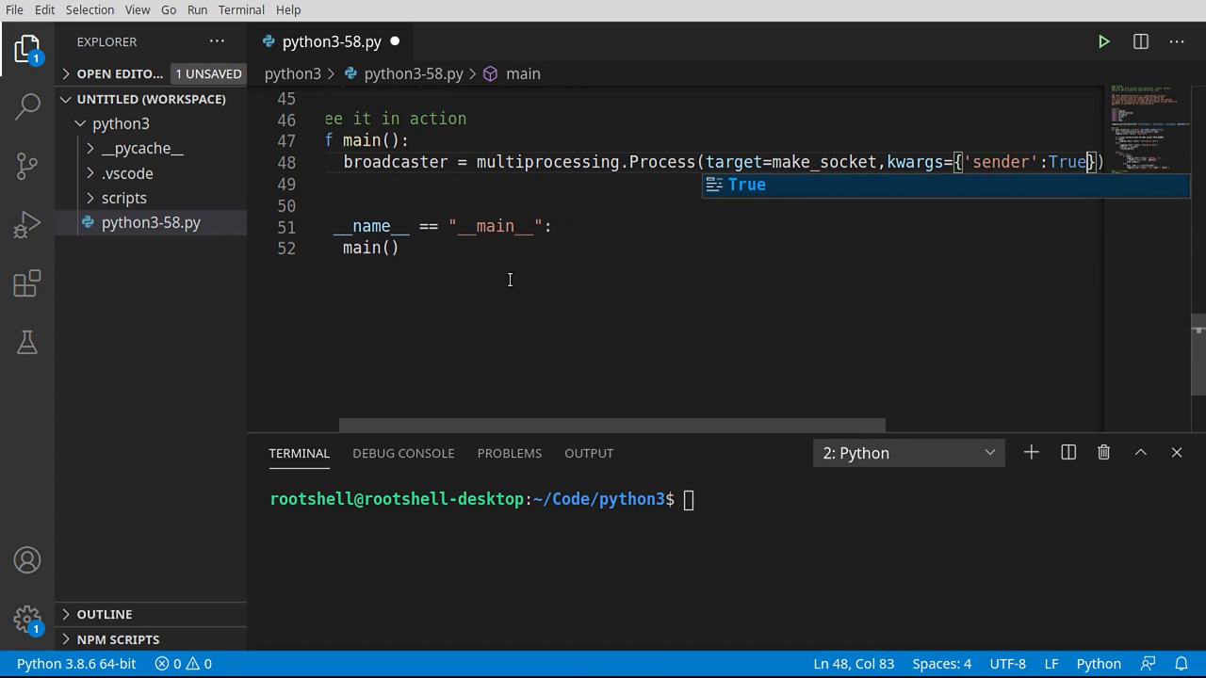
{"action": "key", "text": "Right"}
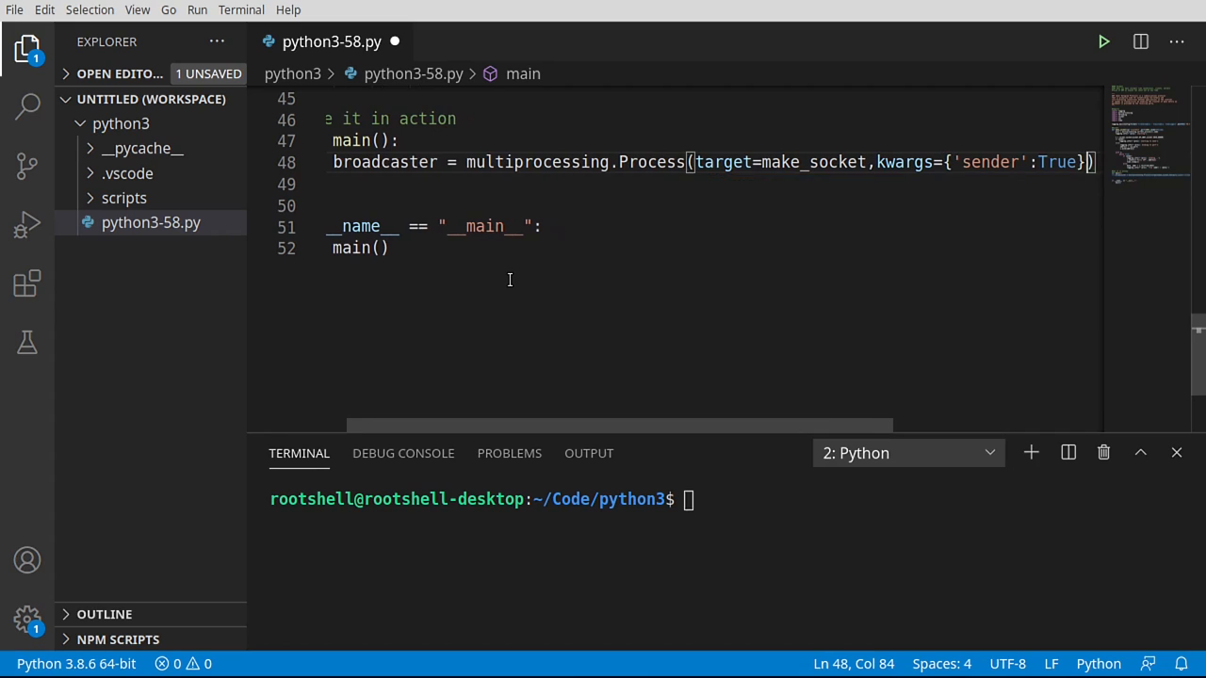
{"action": "type", "text": ",daemon=Tru"}
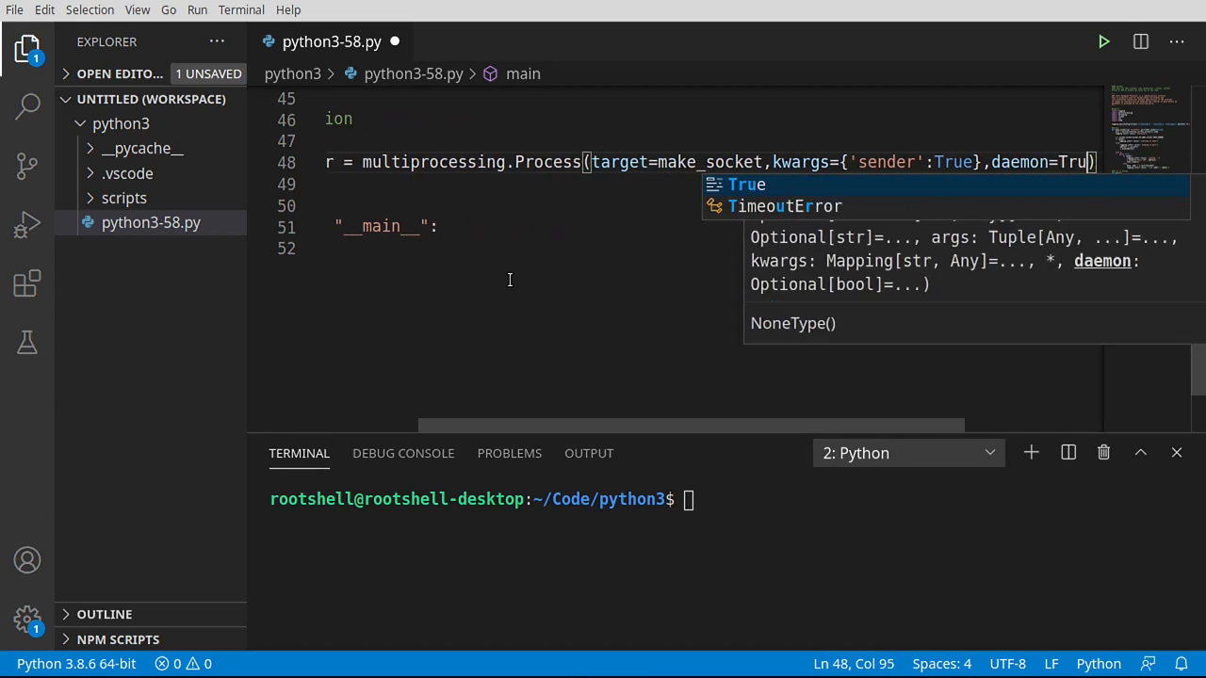
{"action": "type", "text": "e"}
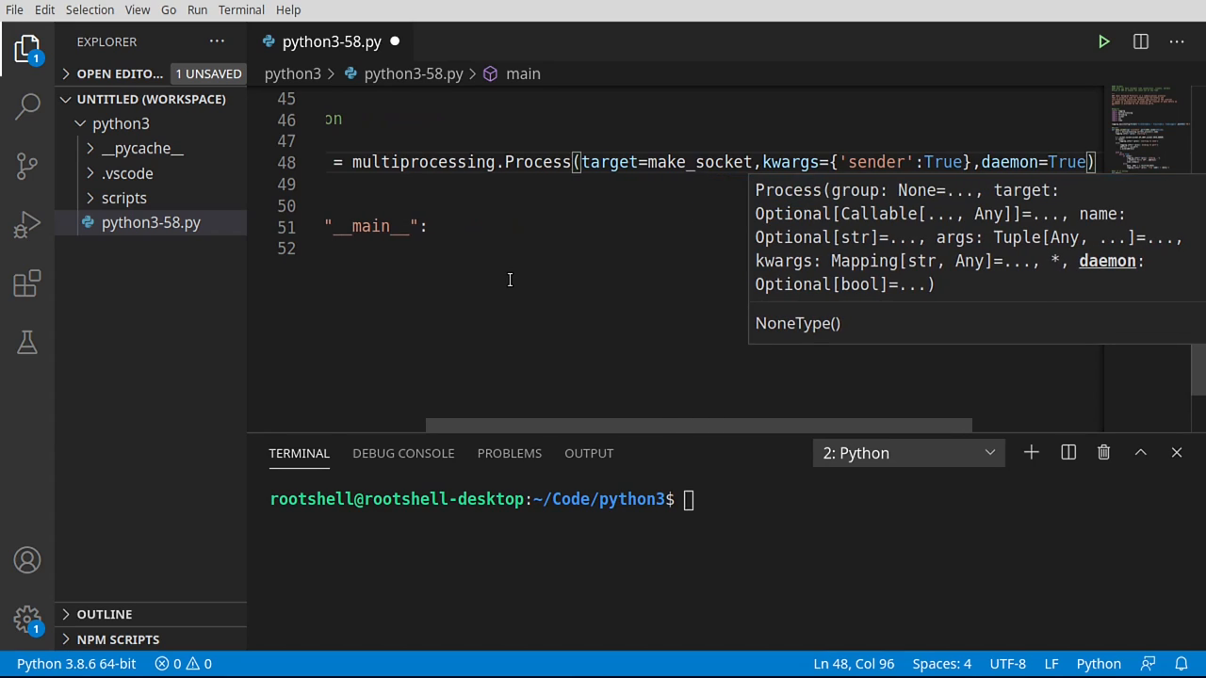
{"action": "type", "text": ",nam"}
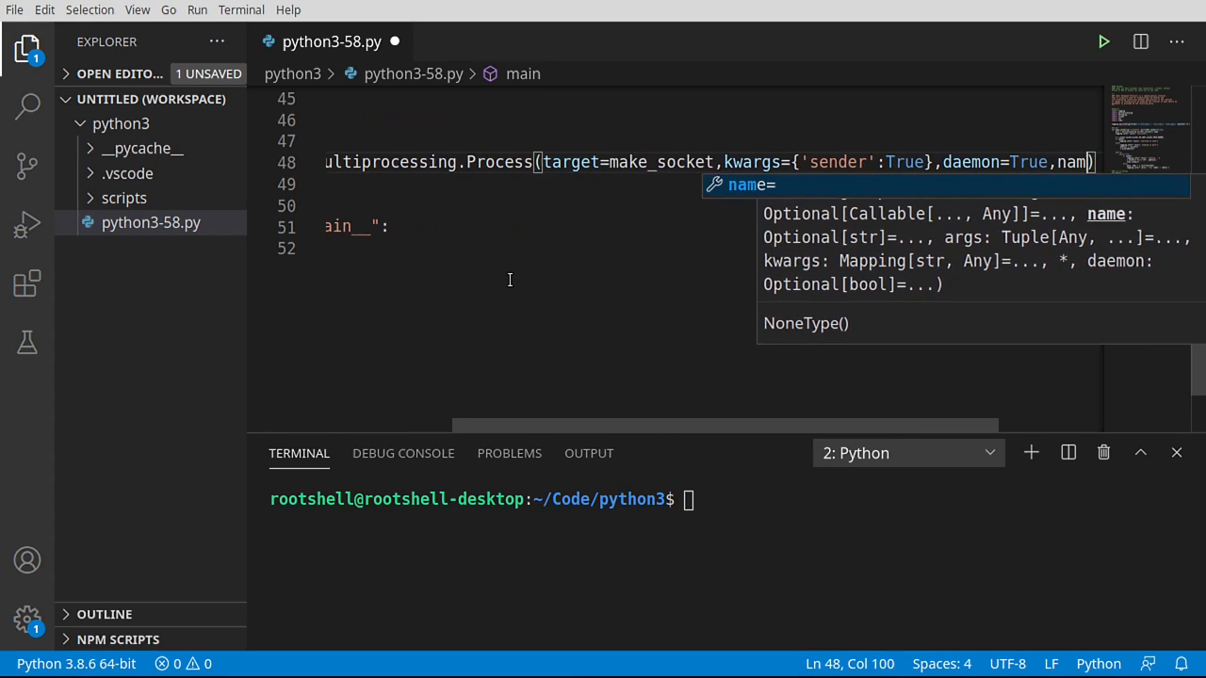
{"action": "type", "text": "e='broadcaster"}
{"action": "key", "text": "Down"}
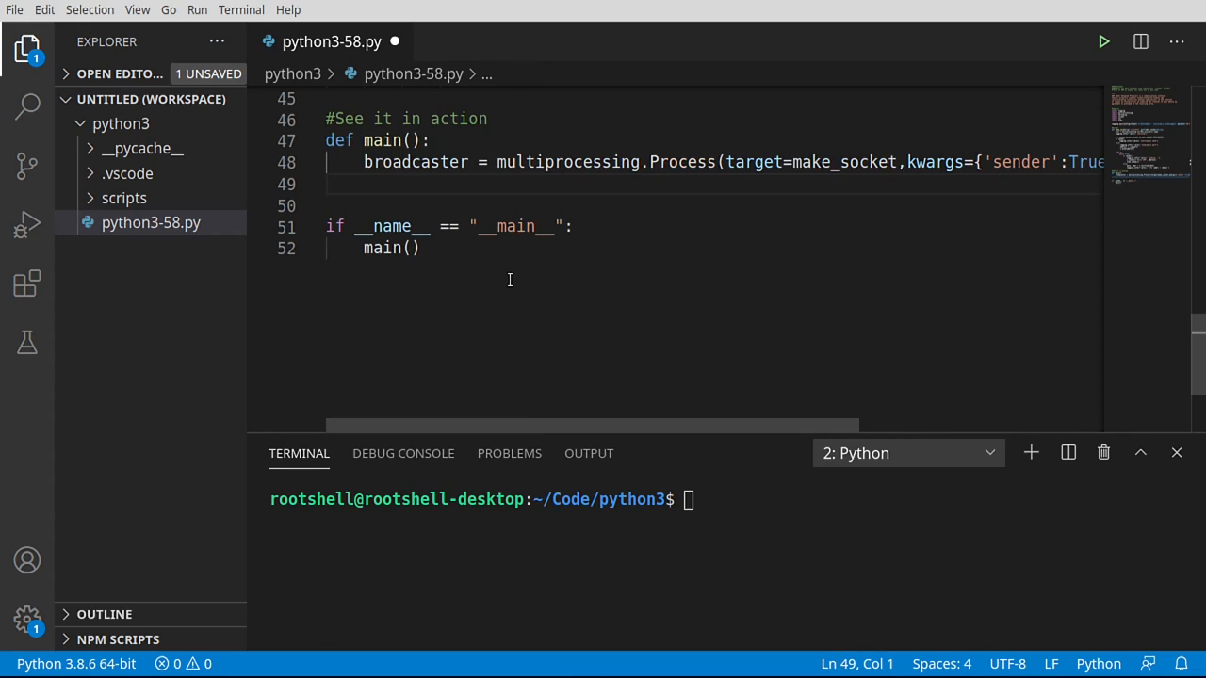
- Save, then duplicate the broadcaster line below it
{"action": "key", "text": "ctrl+s"}
{"action": "left_click_drag", "start_coordinate": [363, 162], "coordinate": [372, 179]}
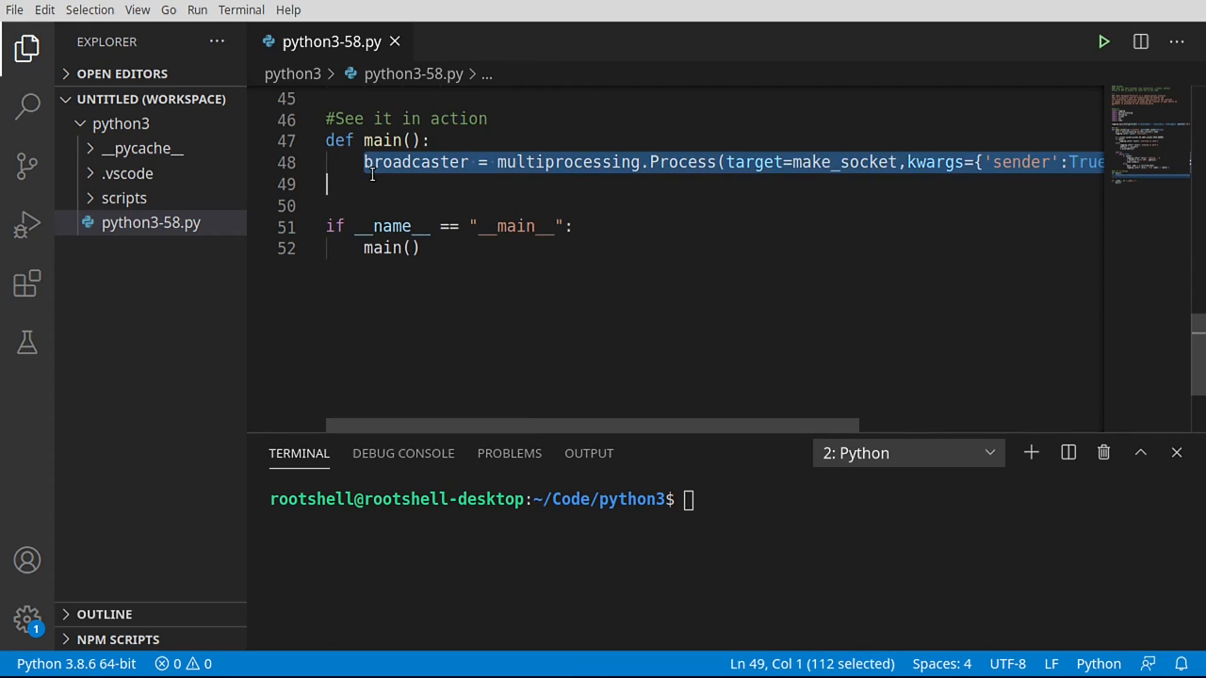
{"action": "key", "text": "ctrl+c"}
{"action": "left_click", "coordinate": [372, 179]}
{"action": "key", "text": "Tab"}
{"action": "key", "text": "ctrl+v"}
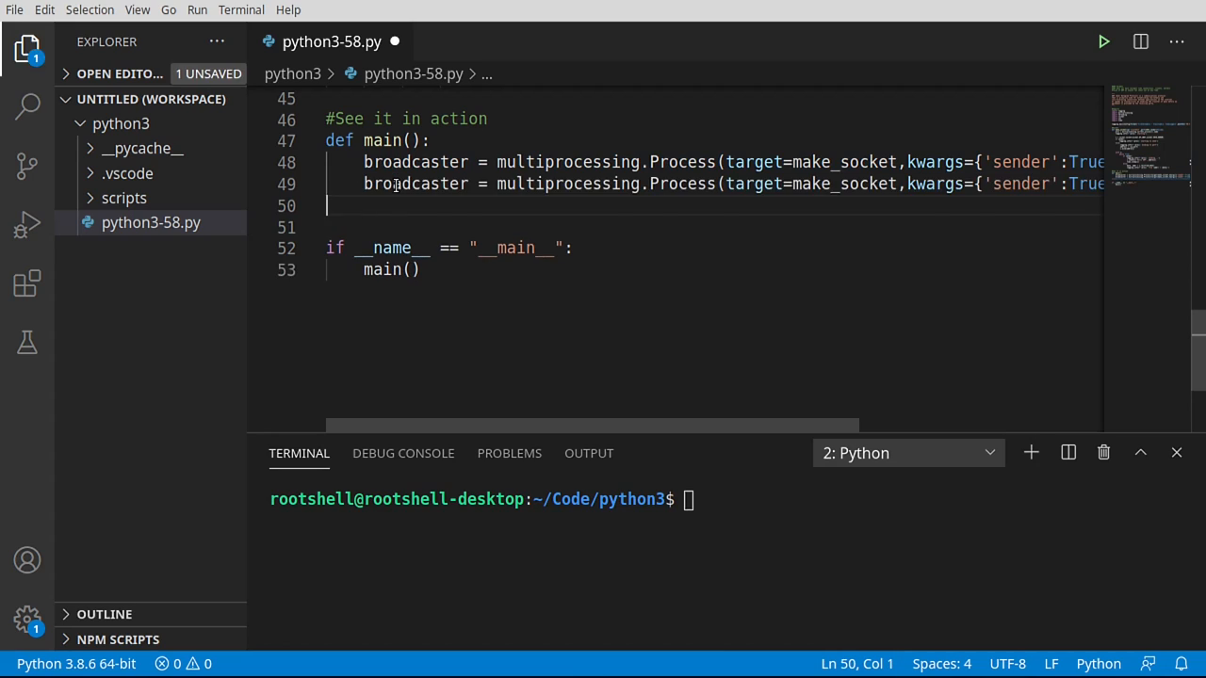
- Rename the copy to listener and change its sender value to False
{"action": "double_click", "coordinate": [395, 184]}
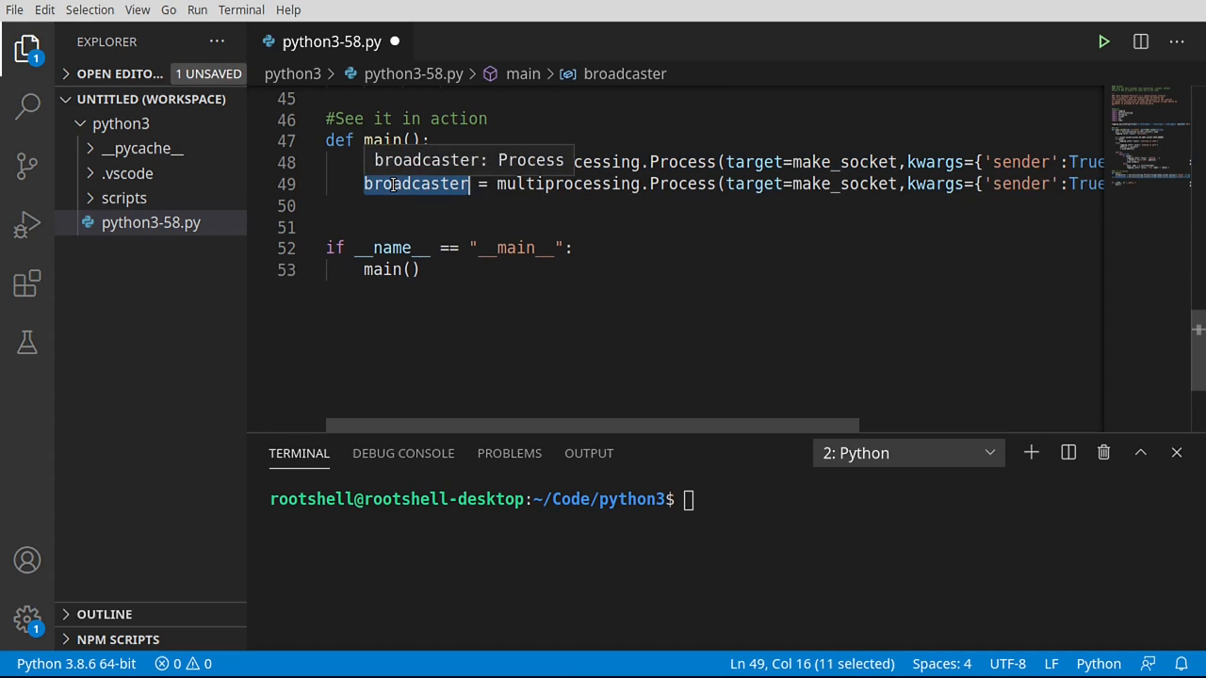
{"action": "type", "text": "listener"}
{"action": "double_click", "coordinate": [394, 183]}
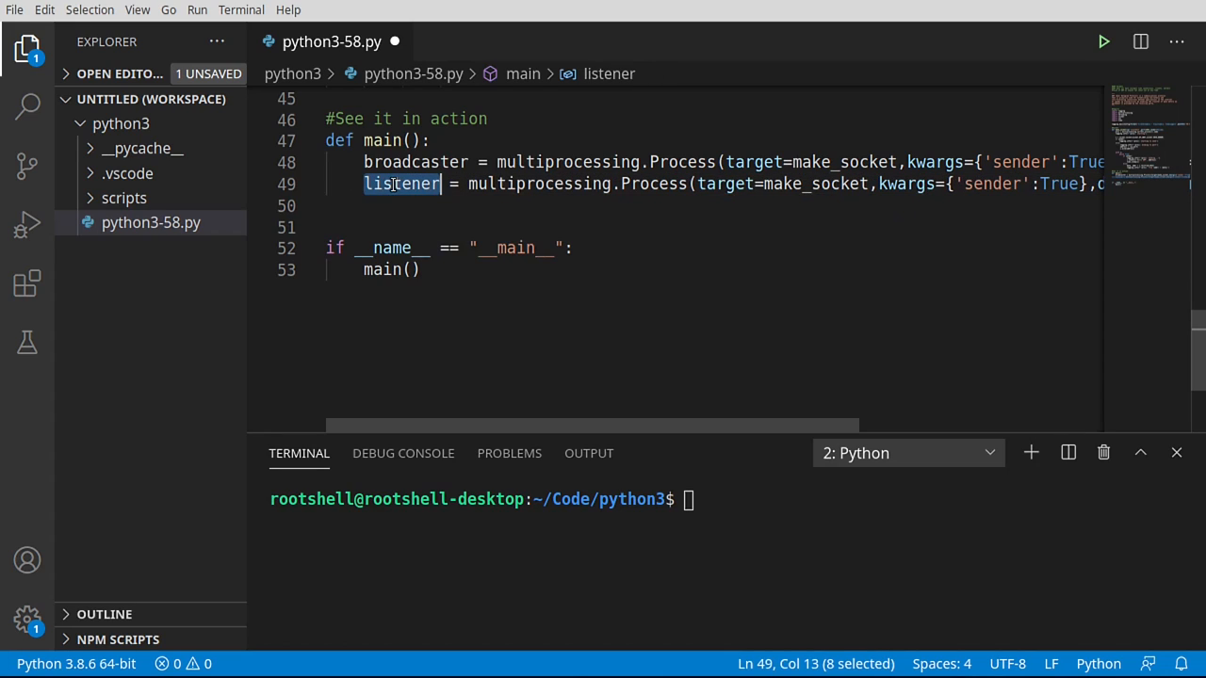
{"action": "left_click_drag", "start_coordinate": [551, 424], "coordinate": [848, 421]}
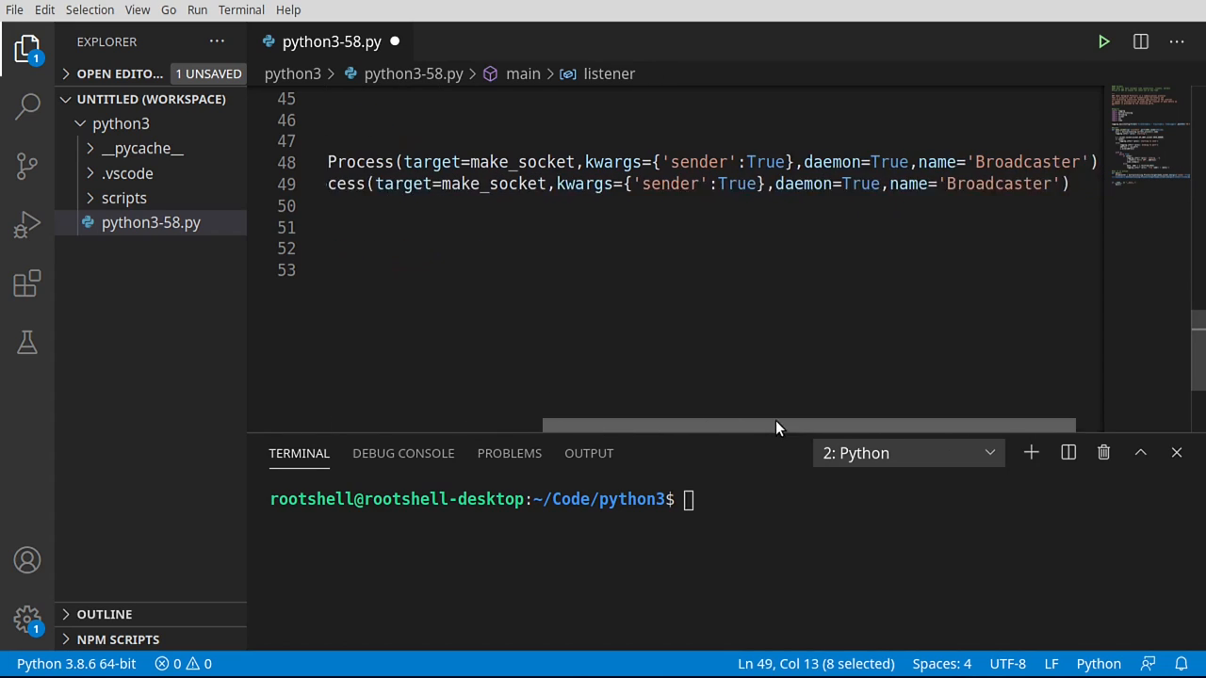
{"action": "left_click", "coordinate": [812, 184]}
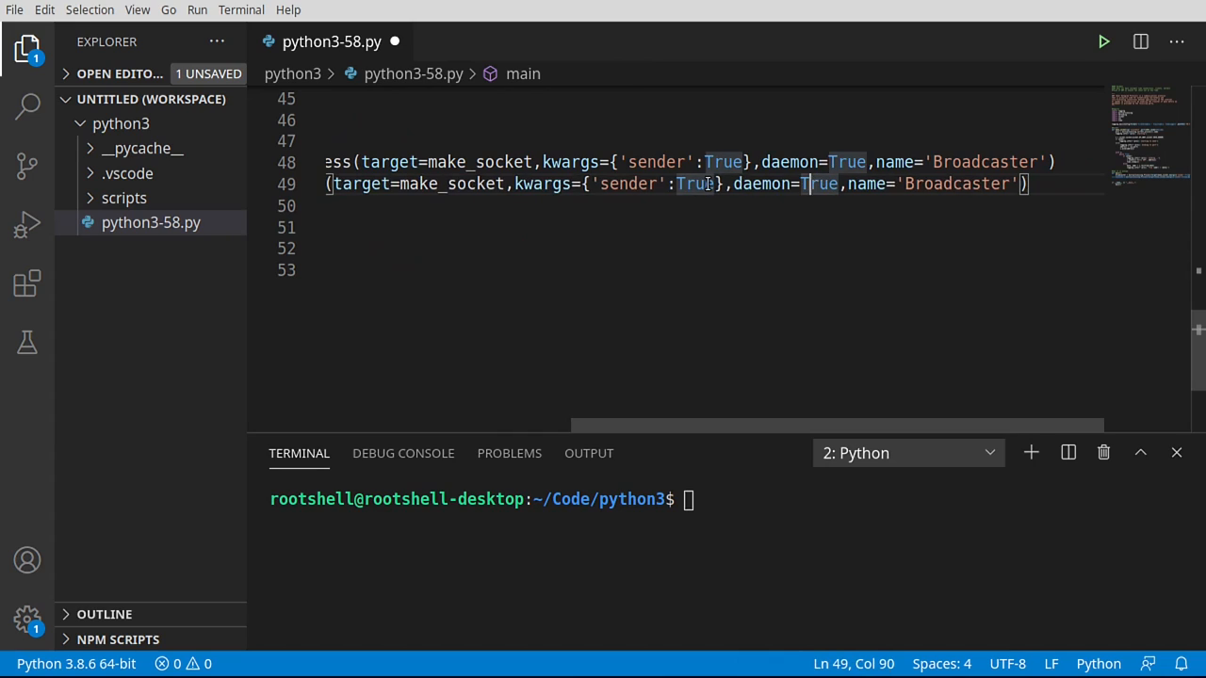
{"action": "double_click", "coordinate": [698, 184]}
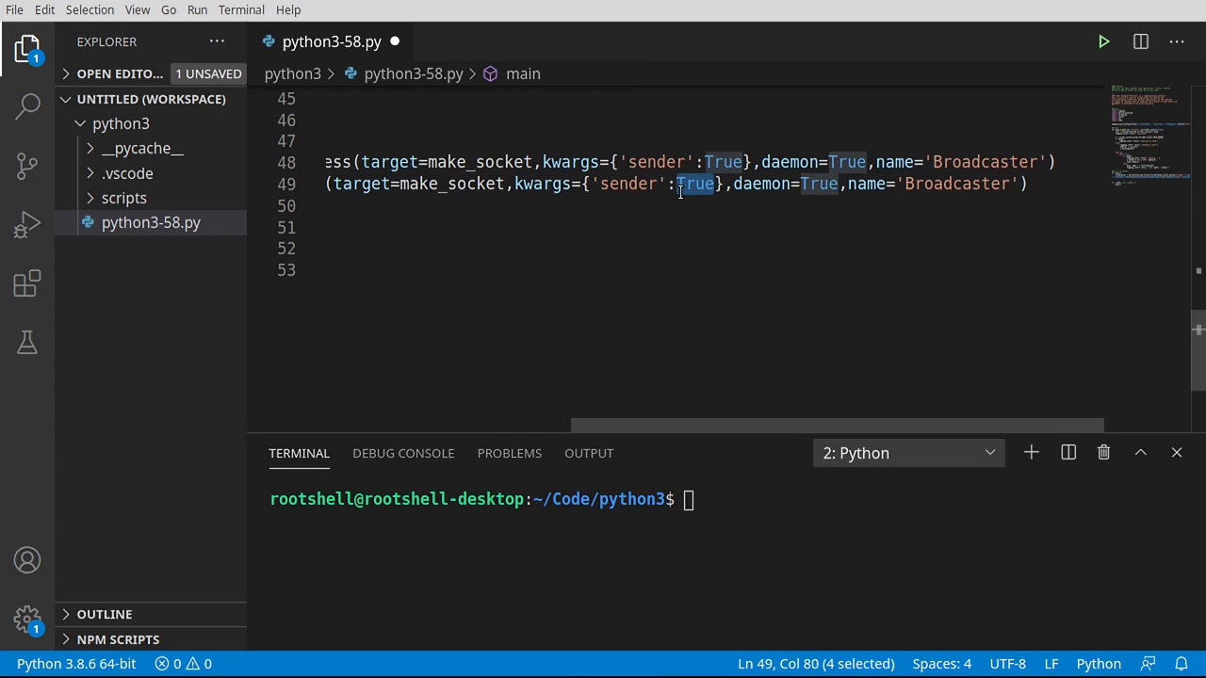
{"action": "type", "text": "Fla"}
{"action": "key", "text": "BackSpace"}
{"action": "key", "text": "BackSpace"}
{"action": "key", "text": "BackSpace"}
{"action": "type", "text": "False"}
- Rename the copied process to 'Listener' and save the script
{"action": "double_click", "coordinate": [968, 184]}
{"action": "type", "text": "listener"}
{"action": "left_click", "coordinate": [916, 184]}
{"action": "left_click_drag", "start_coordinate": [915, 183], "coordinate": [924, 184]}
{"action": "type", "text": "L"}
{"action": "left_click", "coordinate": [923, 207]}
{"action": "key", "text": "ctrl+s"}
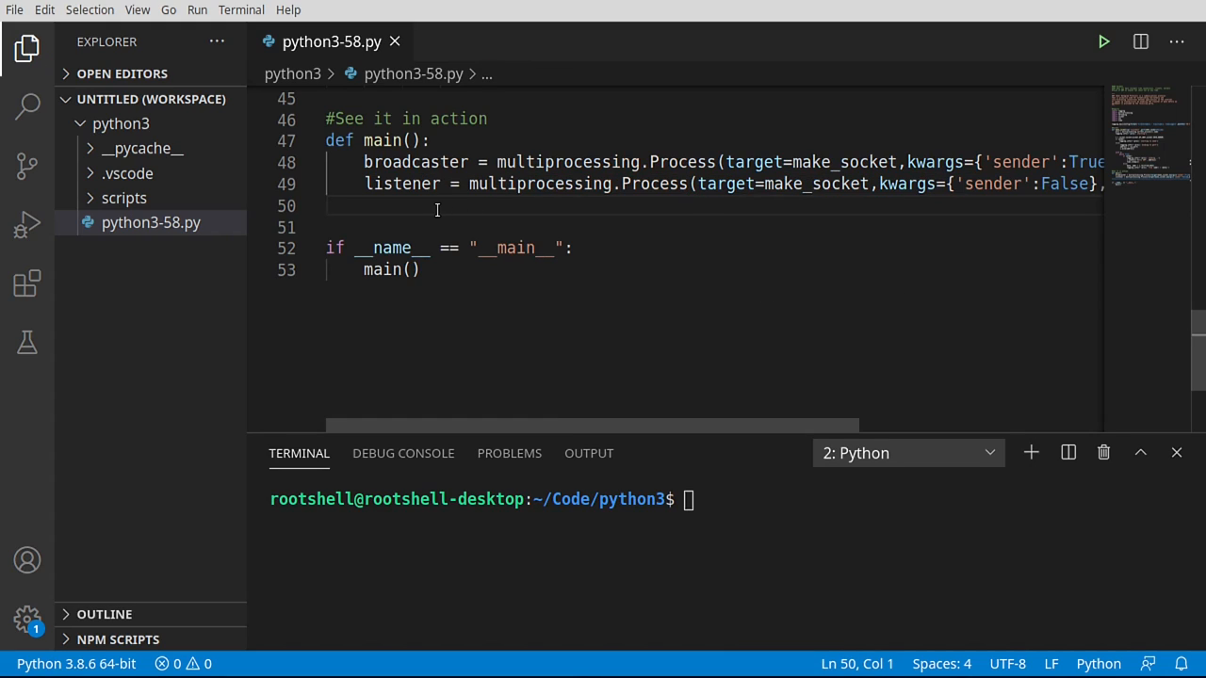
{"action": "key", "text": "Return"}
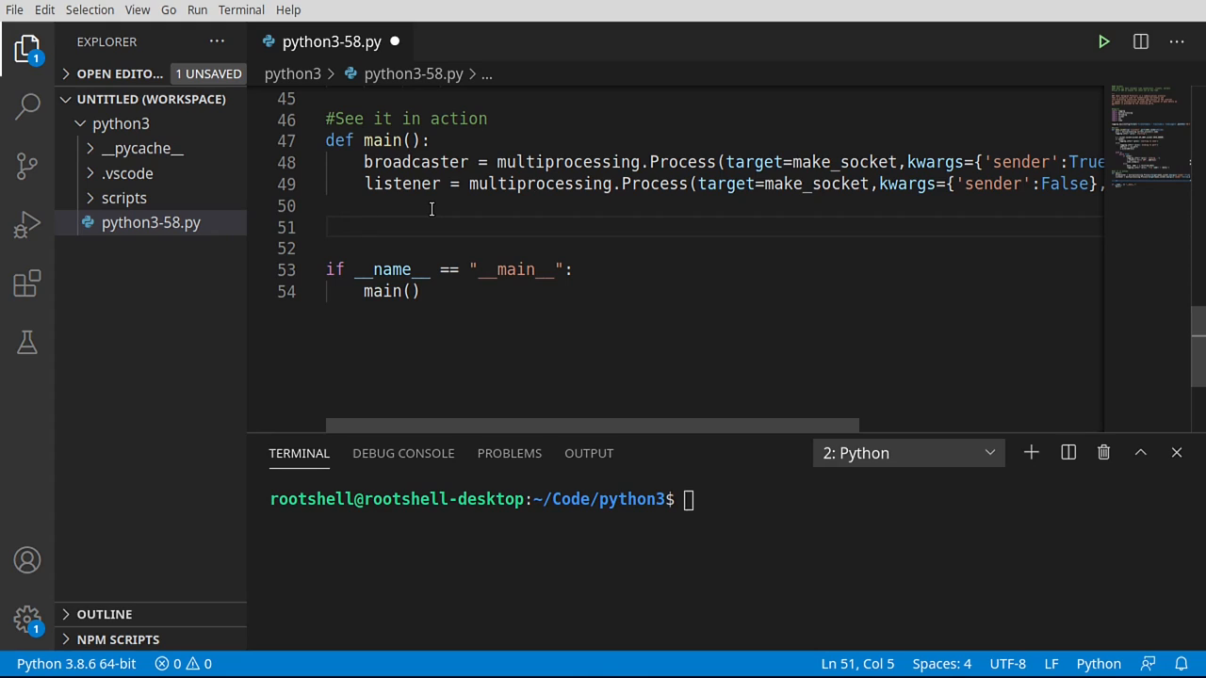
{"action": "type", "text": "bro"}
- Start both processes with broadcaster.start() and listener.start()
{"action": "key", "text": "Tab"}
{"action": "type", "text": ".st"}
{"action": "key", "text": "Tab"}
{"action": "type", "text": "()"}
{"action": "key", "text": "Return"}
{"action": "type", "text": "li"}
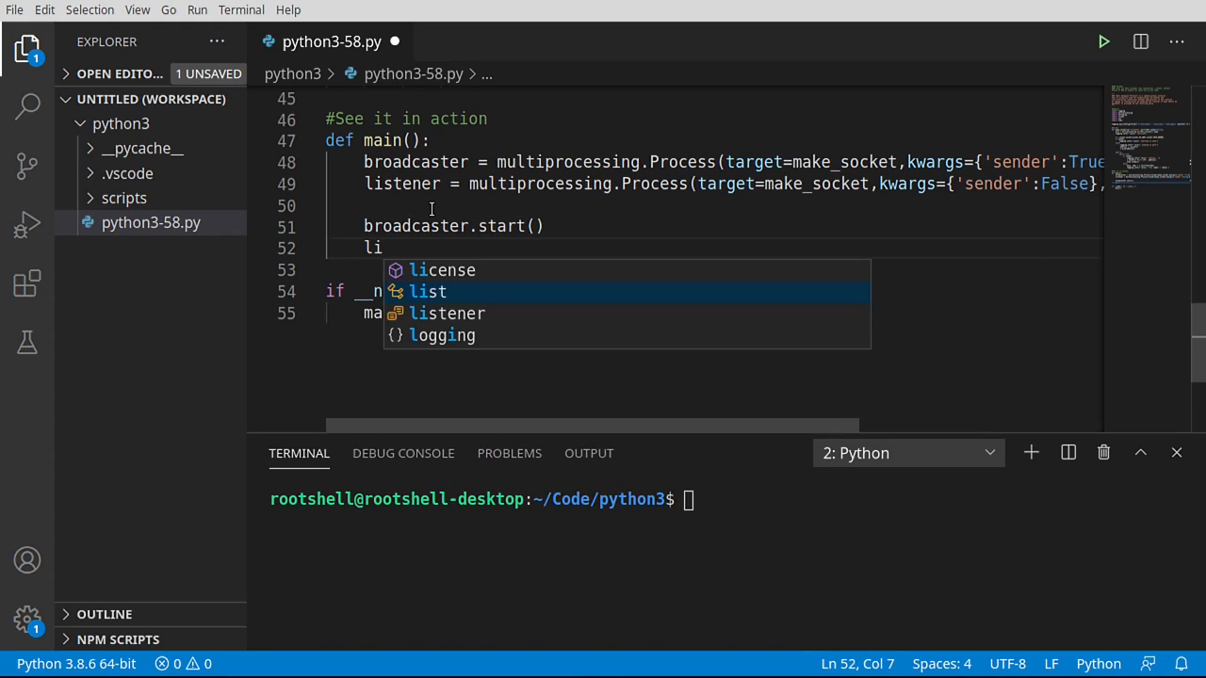
{"action": "key", "text": "Down"}
{"action": "key", "text": "Tab"}
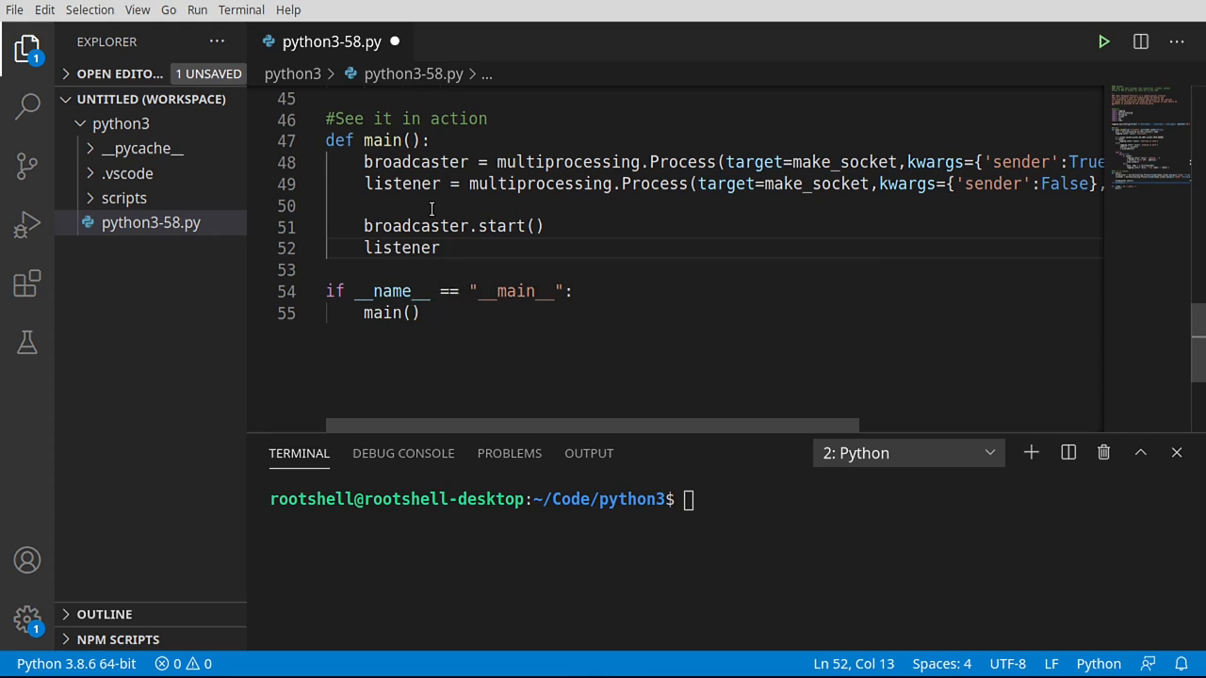
{"action": "type", "text": ".start"}
{"action": "type", "text": "()"}
{"action": "key", "text": "Return"}
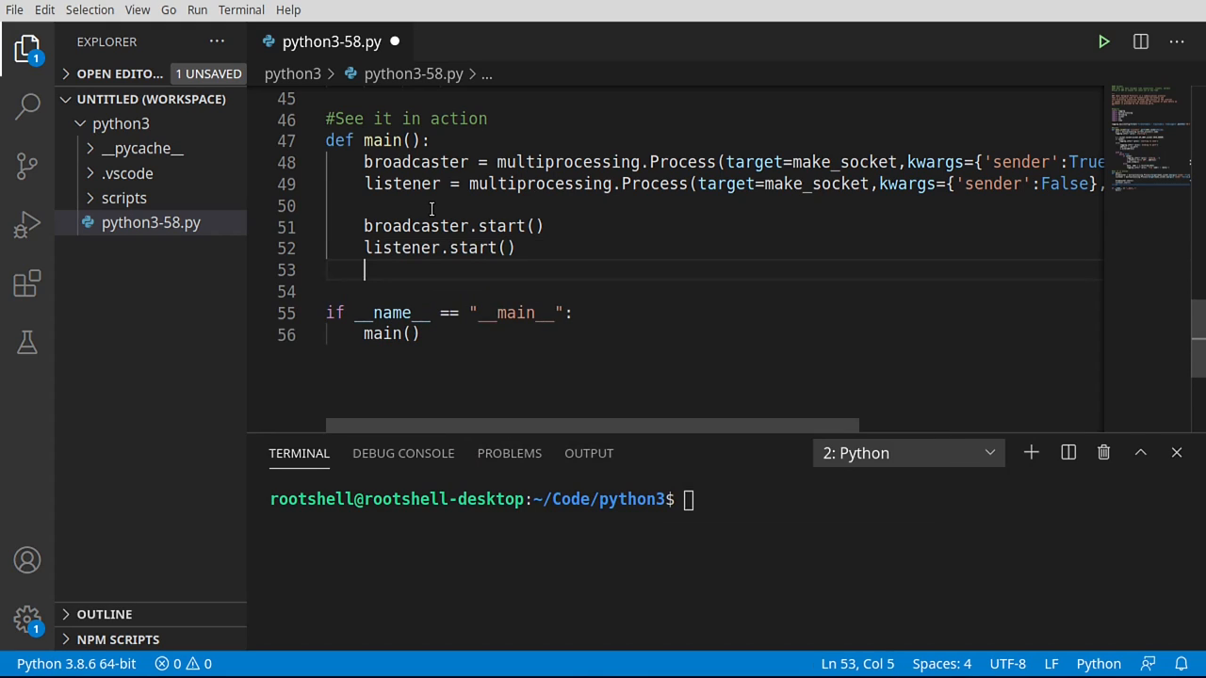
{"action": "key", "text": "Return"}
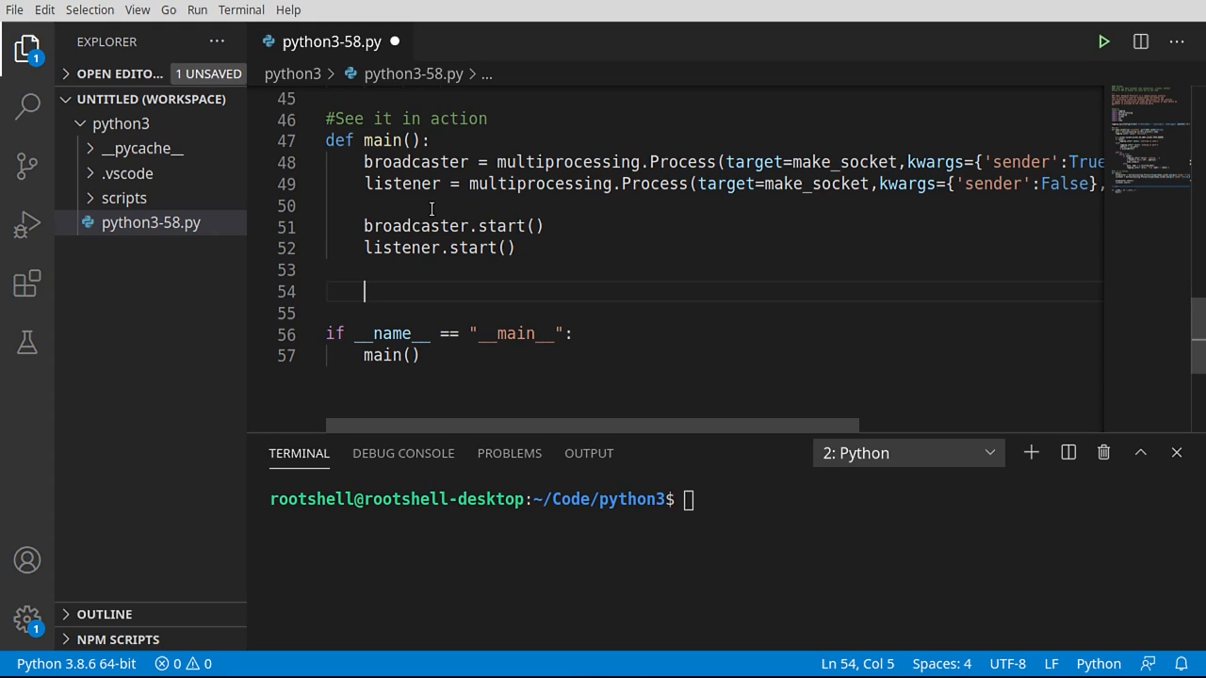
{"action": "type", "text": "t"}
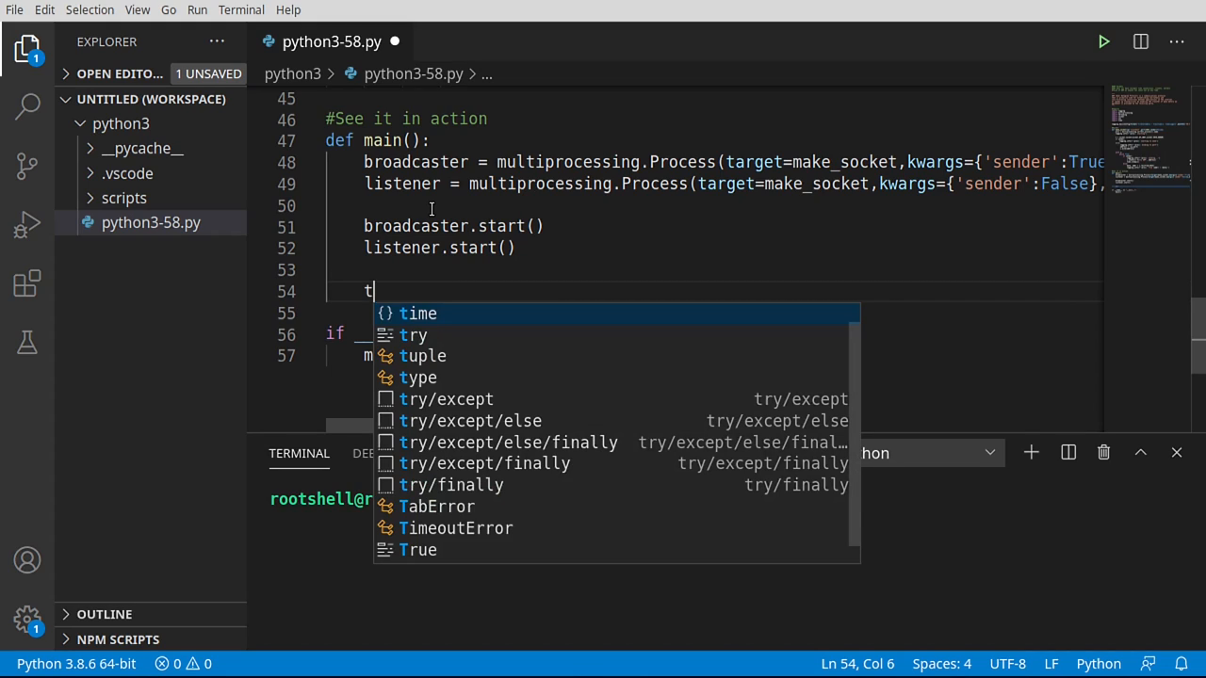
{"action": "type", "text": "im"}
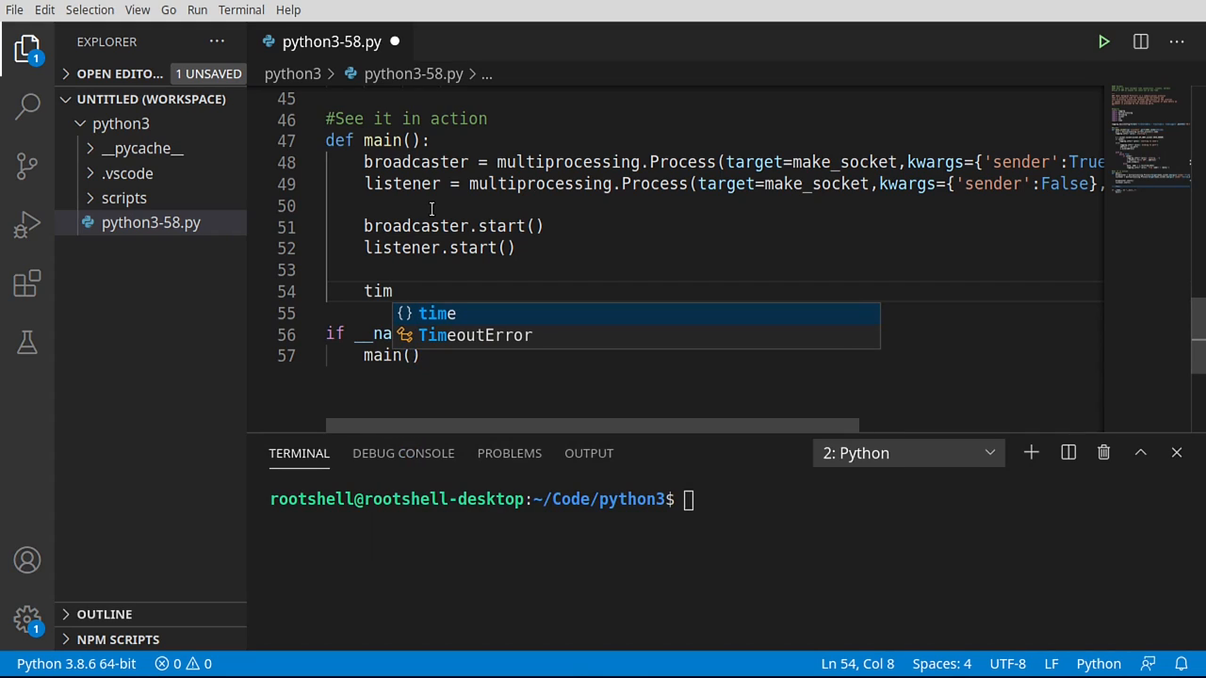
{"action": "type", "text": "er"}
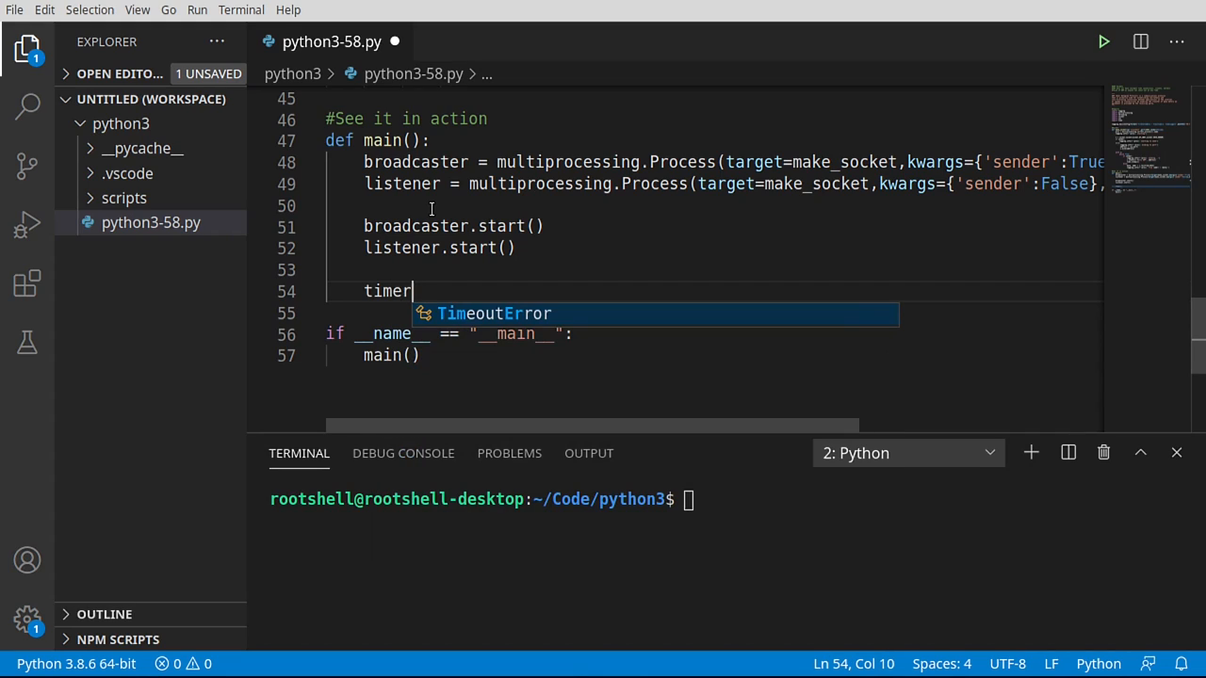
{"action": "type", "text": " = threading.Tim"}
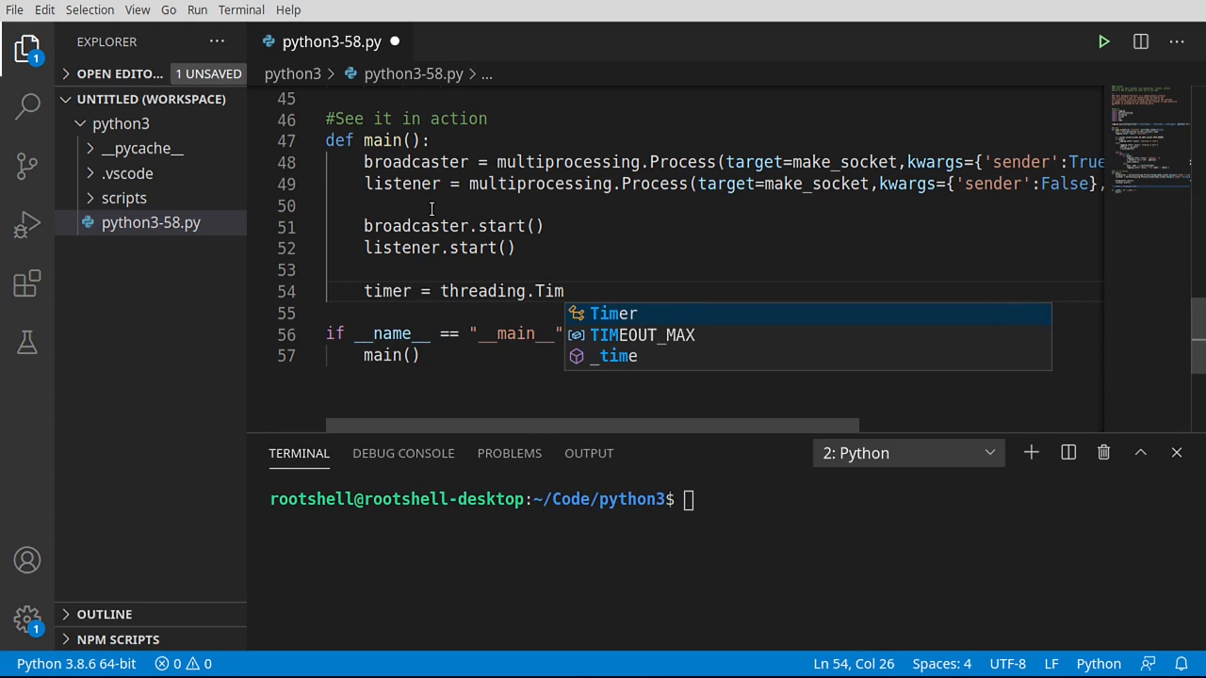
{"action": "type", "text": "er("}
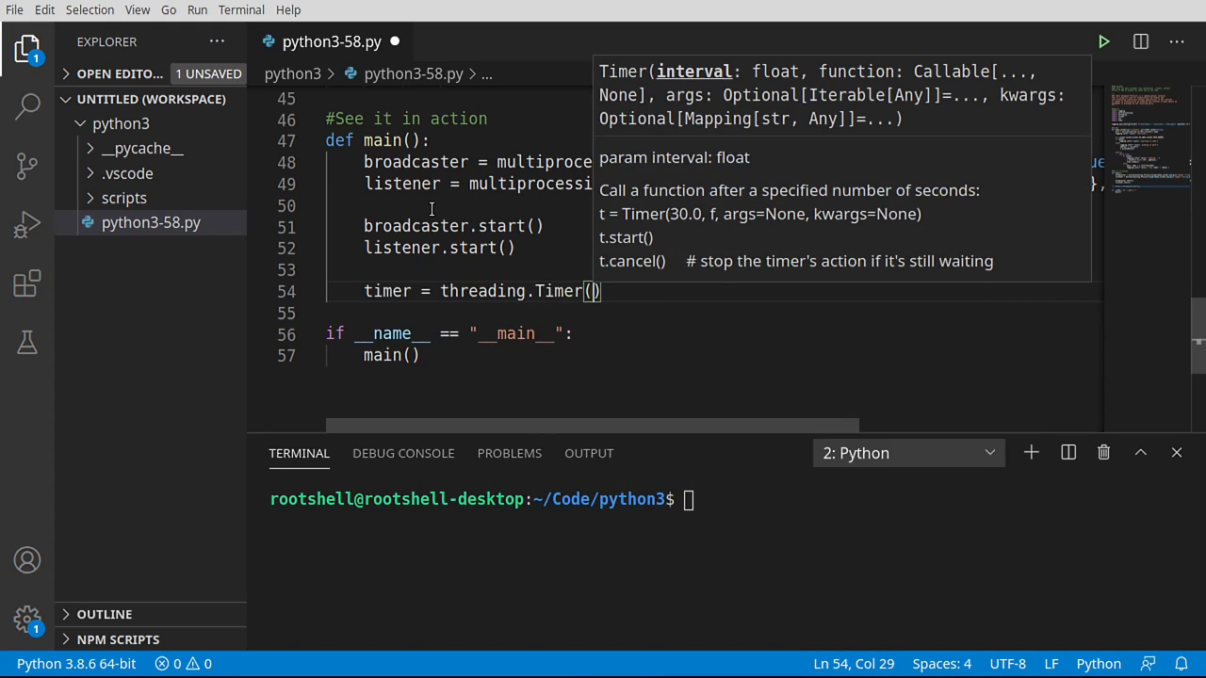
{"action": "type", "text": "5,"}
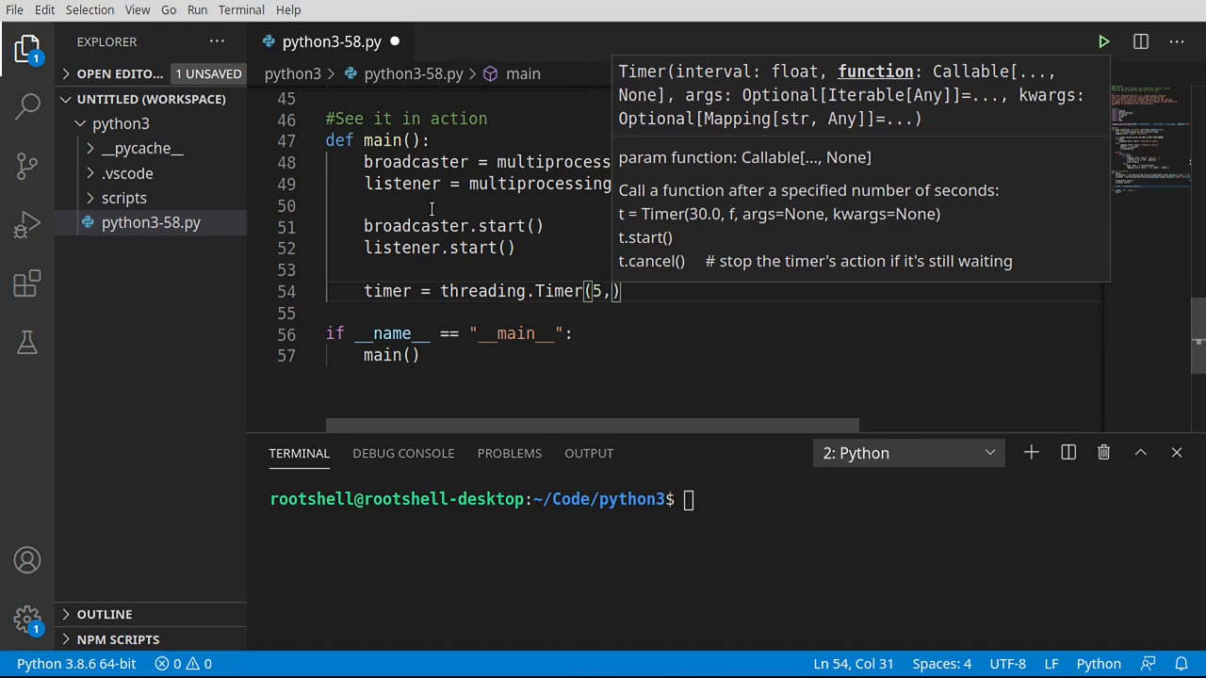
{"action": "type", "text": "sys.e"}
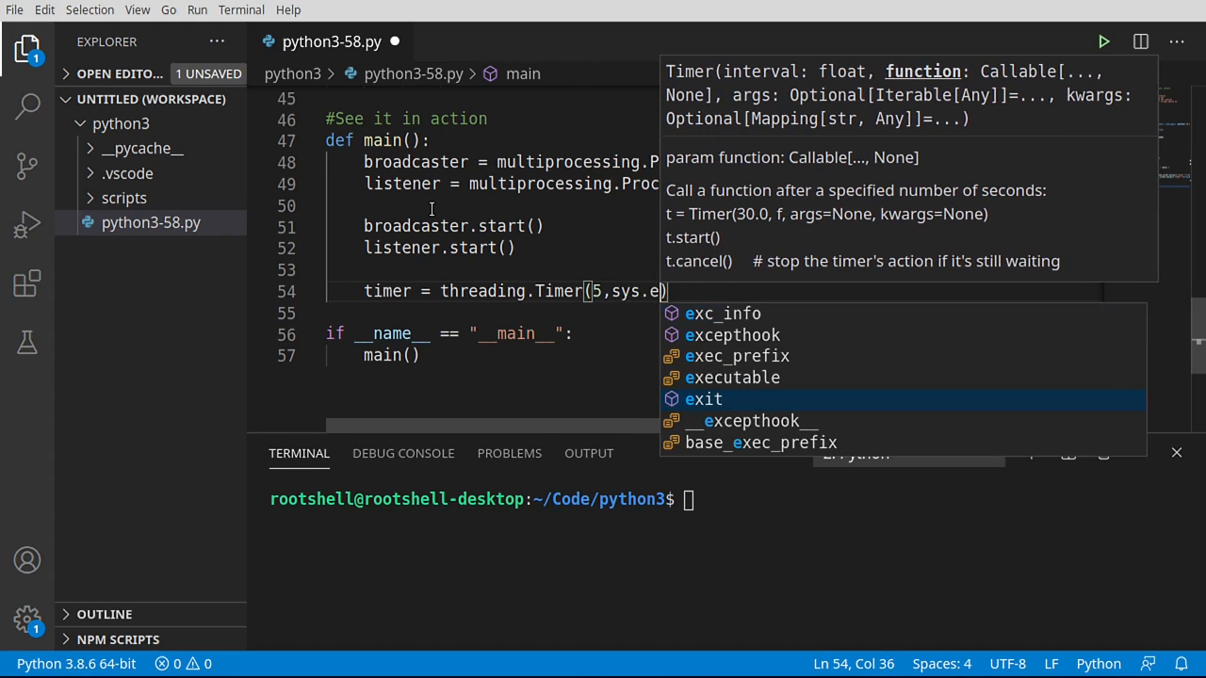
{"action": "type", "text": "xit,["}
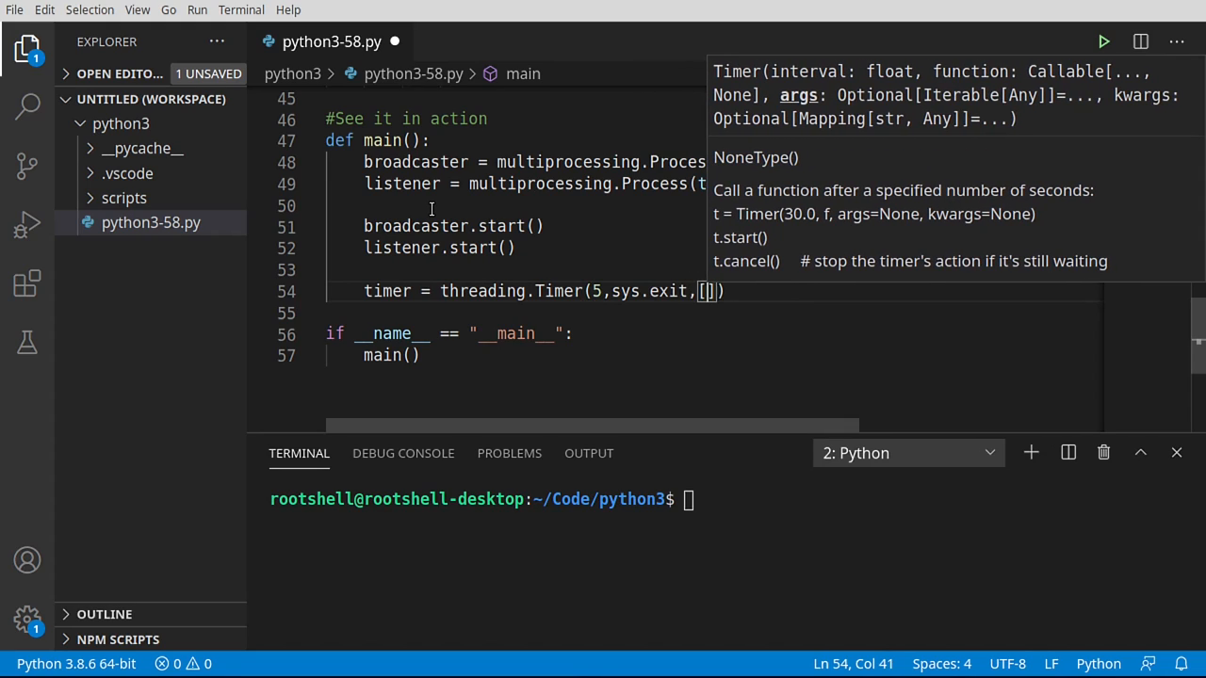
{"action": "type", "text": "0])"}
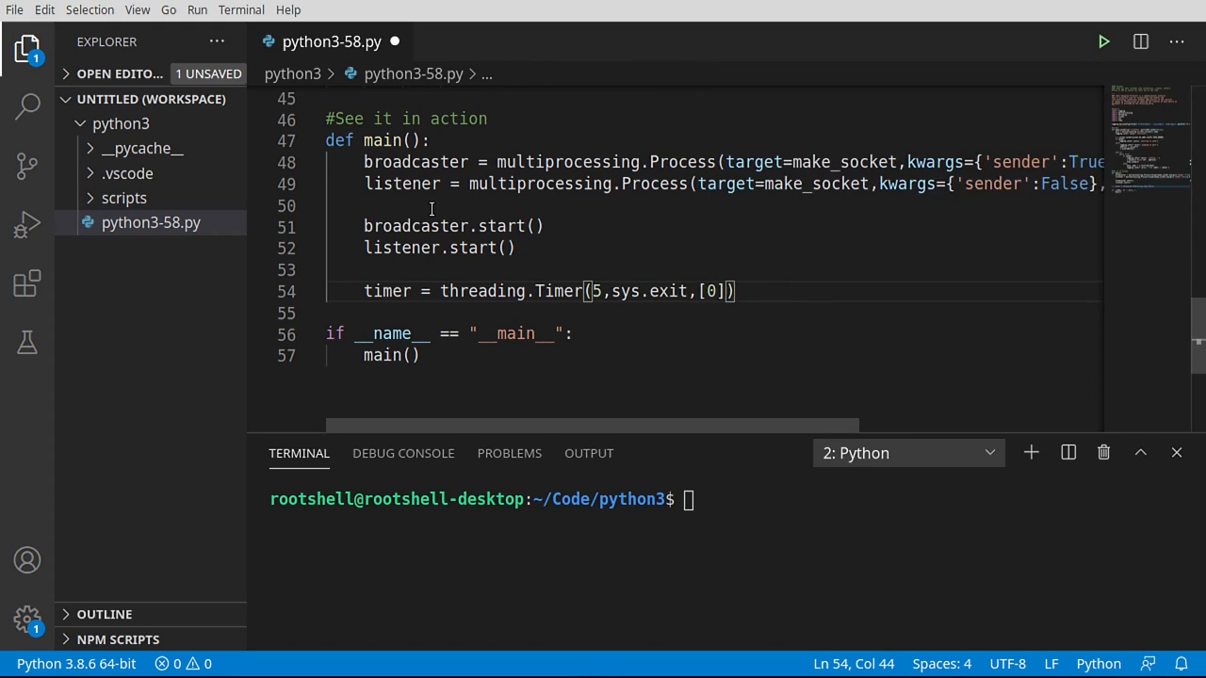
- Add a 5-second threading.Timer calling sys.exit, start it, and save
{"action": "key", "text": "Return"}
{"action": "type", "text": "timer."}
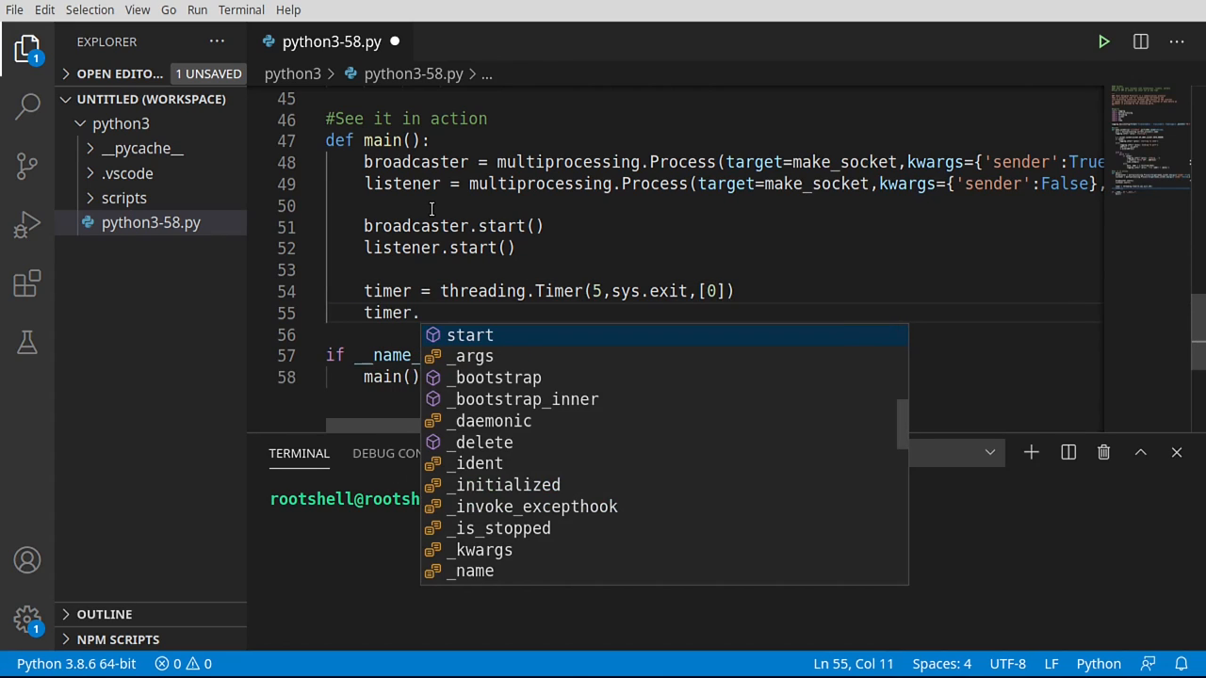
{"action": "type", "text": "start"}
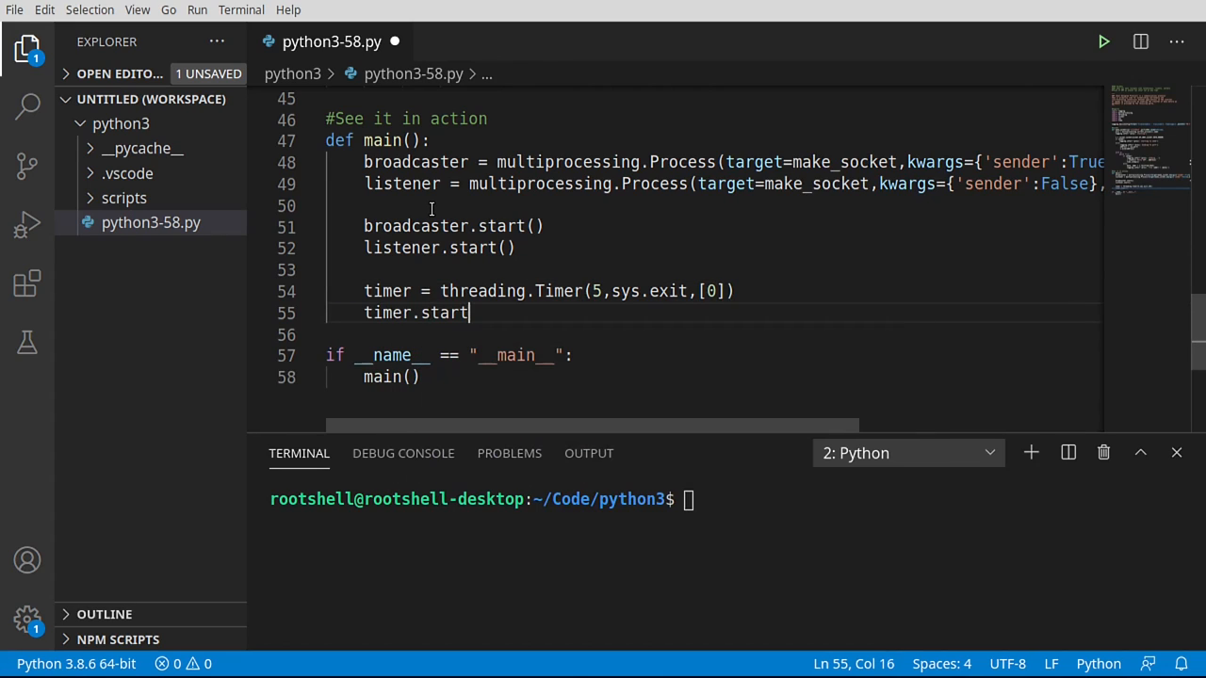
{"action": "type", "text": "(0)"}
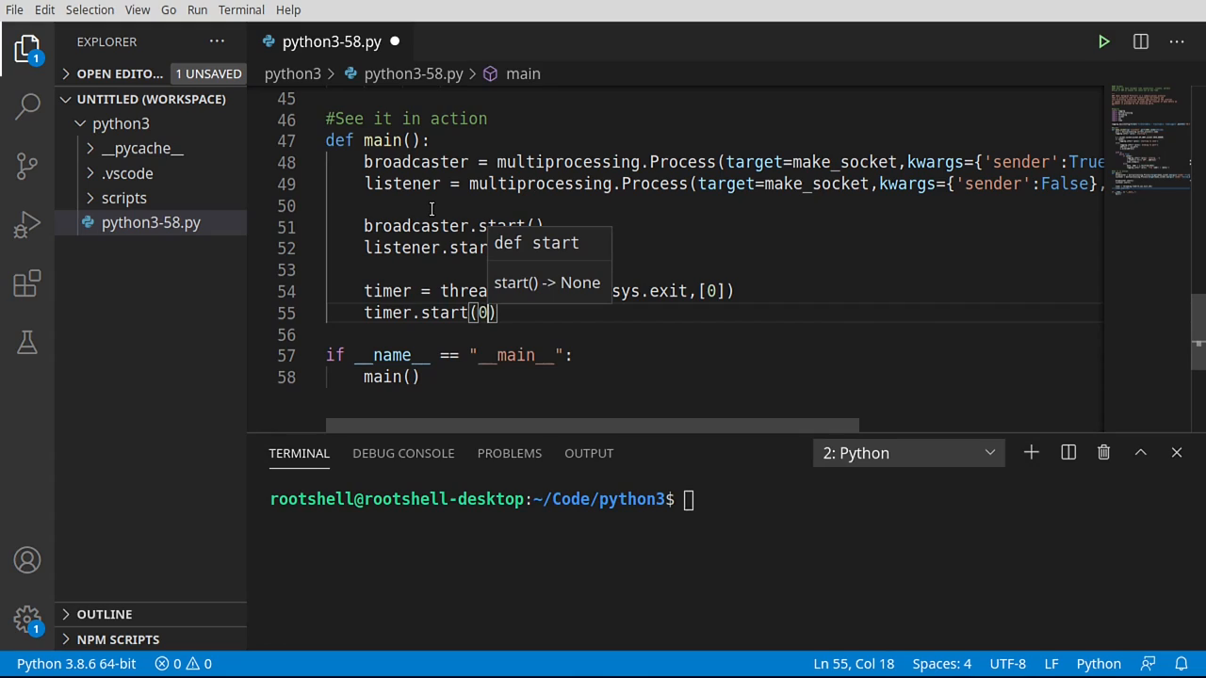
{"action": "key", "text": "BackSpace"}
{"action": "key", "text": "Down"}
{"action": "key", "text": "ctrl+s"}
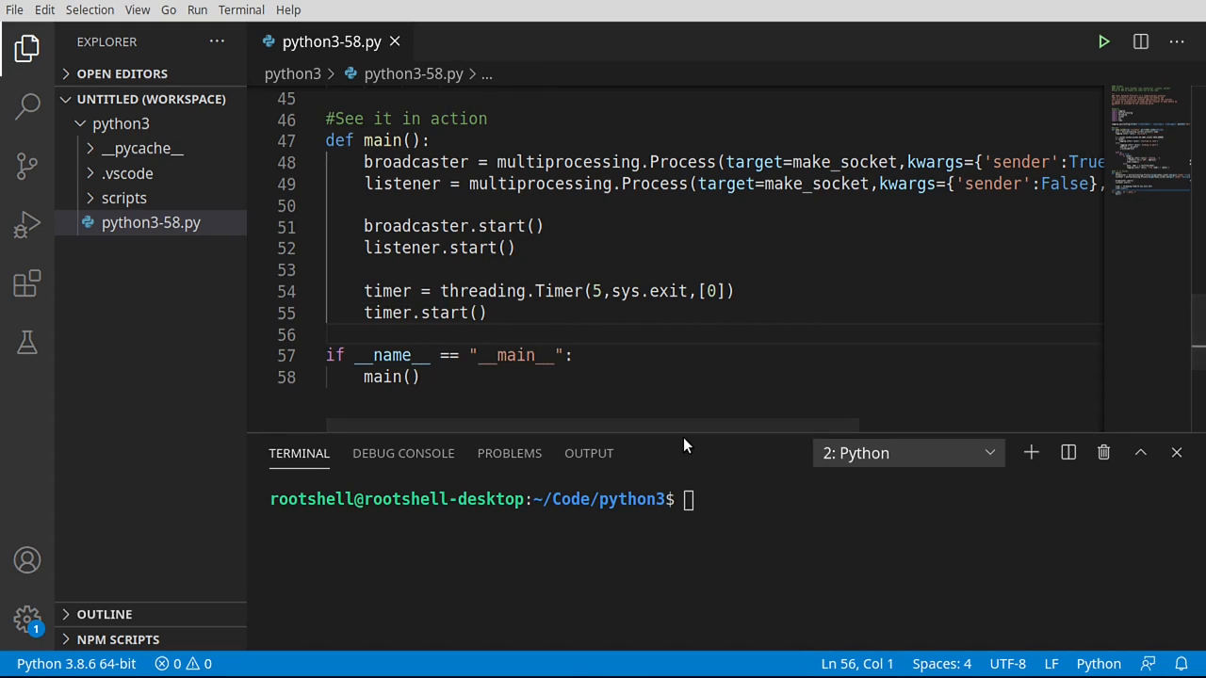
- Run the script and highlight the UnboundLocalError: 'address' referenced before assignment
{"action": "left_click_drag", "start_coordinate": [685, 435], "coordinate": [709, 219]}
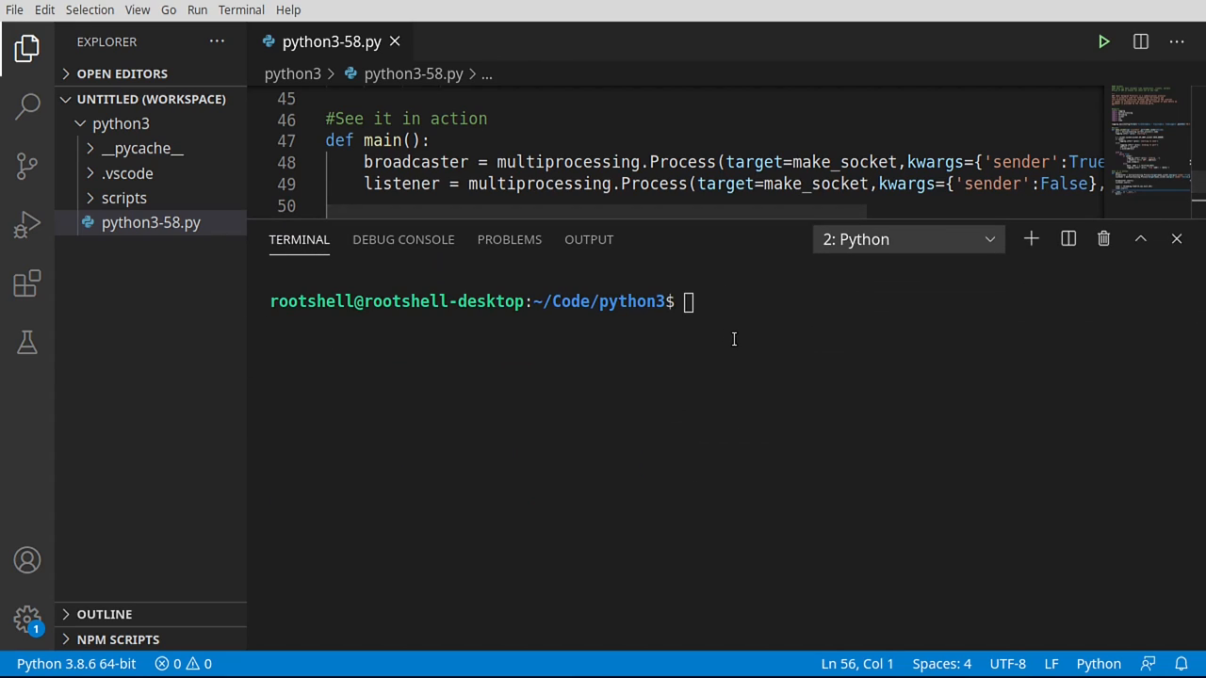
{"action": "left_click", "coordinate": [1105, 44]}
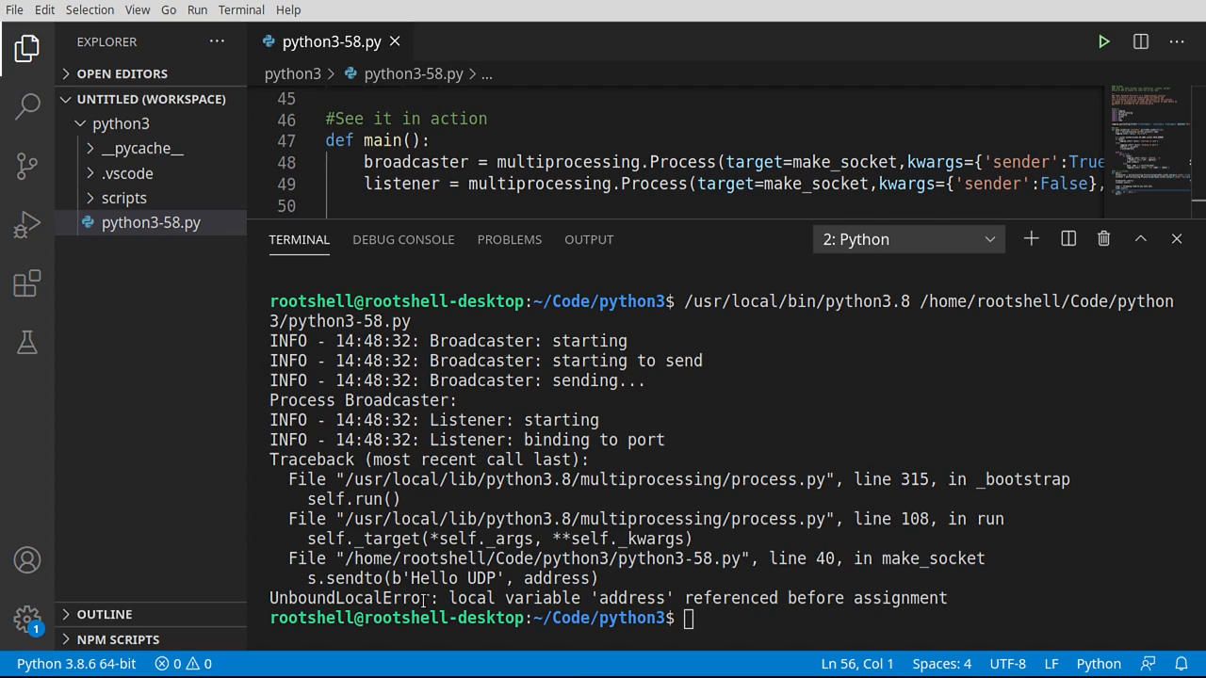
{"action": "left_click", "coordinate": [633, 594]}
{"action": "left_click_drag", "start_coordinate": [949, 601], "coordinate": [584, 599]}
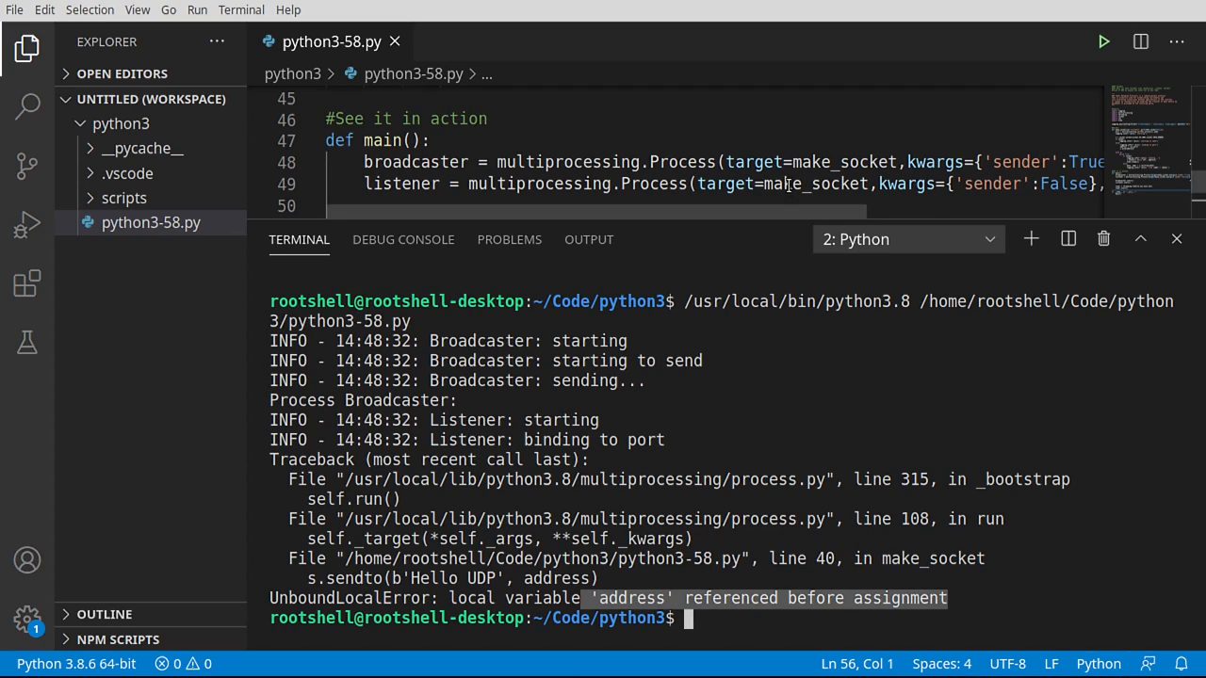
{"action": "left_click_drag", "start_coordinate": [764, 219], "coordinate": [758, 546]}
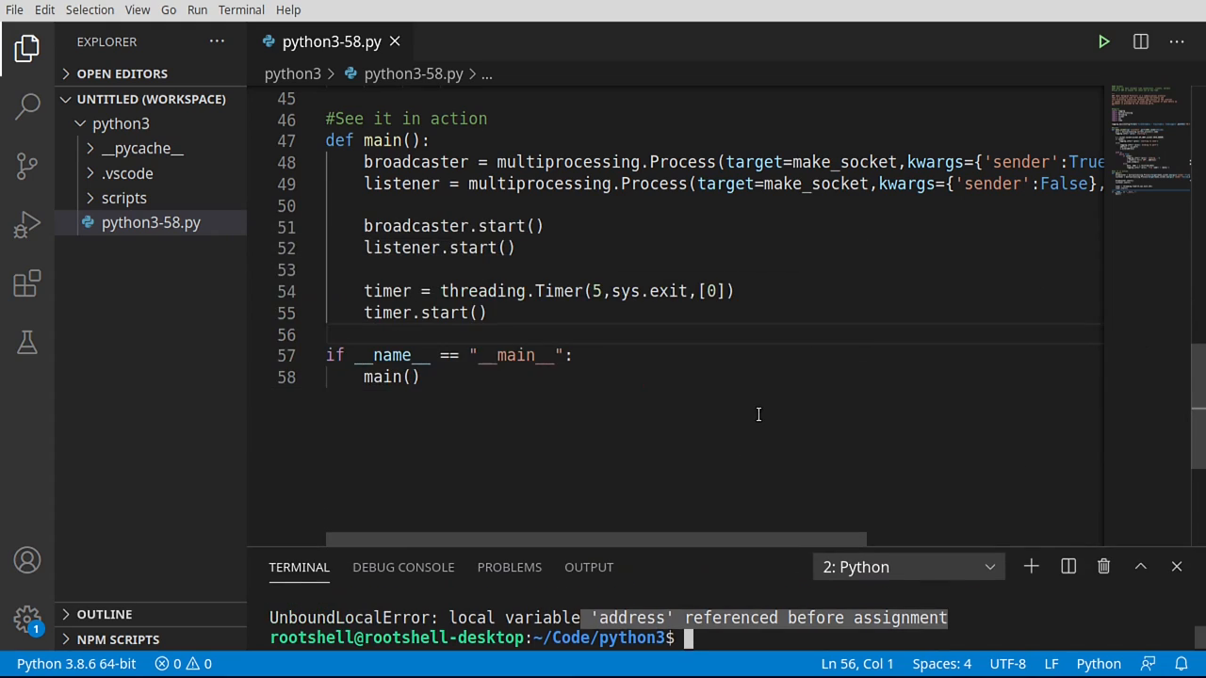
{"action": "scroll", "coordinate": [759, 415], "scroll_direction": "up", "scroll_amount": 5}
{"action": "scroll", "coordinate": [758, 415], "scroll_direction": "up", "scroll_amount": 3}
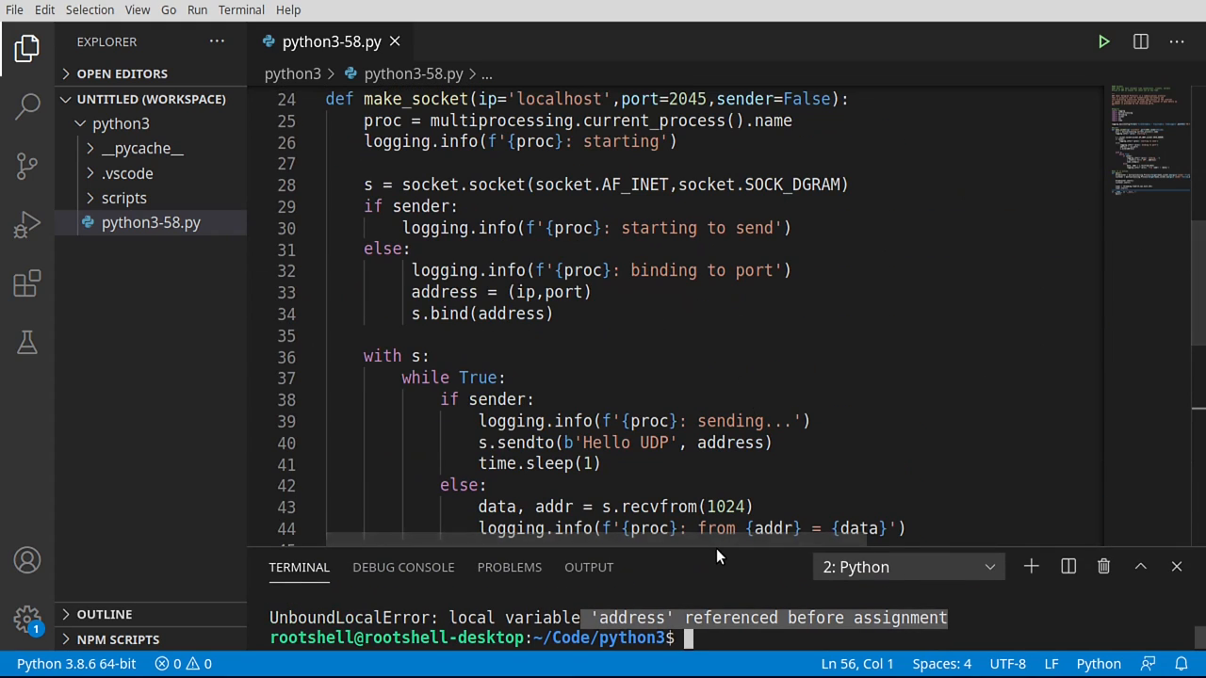
- Replace address with (ip,port) in the sendto call on line 40 and save
{"action": "left_click_drag", "start_coordinate": [718, 550], "coordinate": [740, 320]}
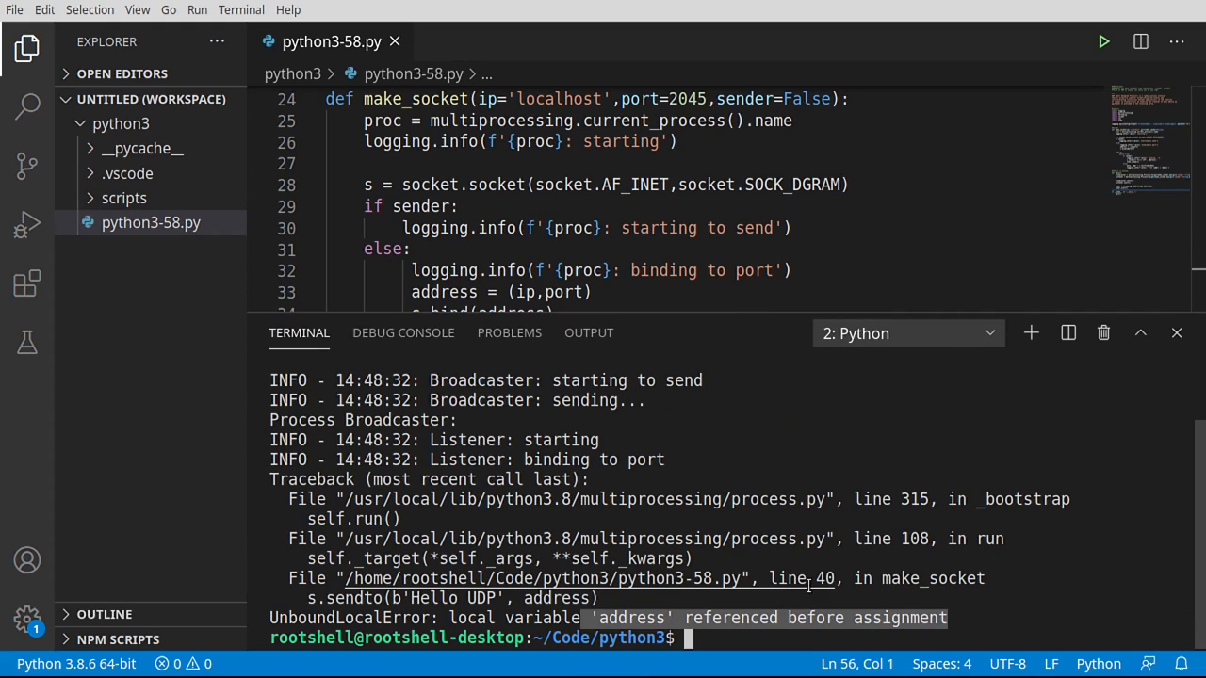
{"action": "scroll", "coordinate": [576, 231], "scroll_direction": "down", "scroll_amount": 3}
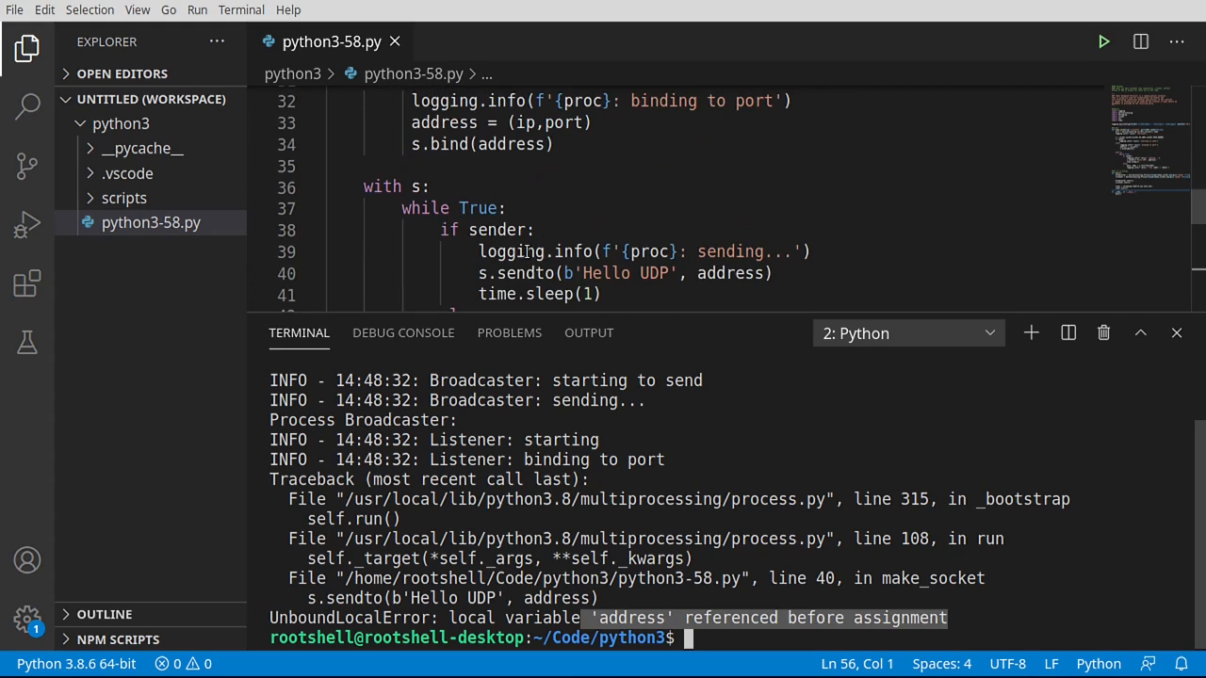
{"action": "double_click", "coordinate": [714, 273]}
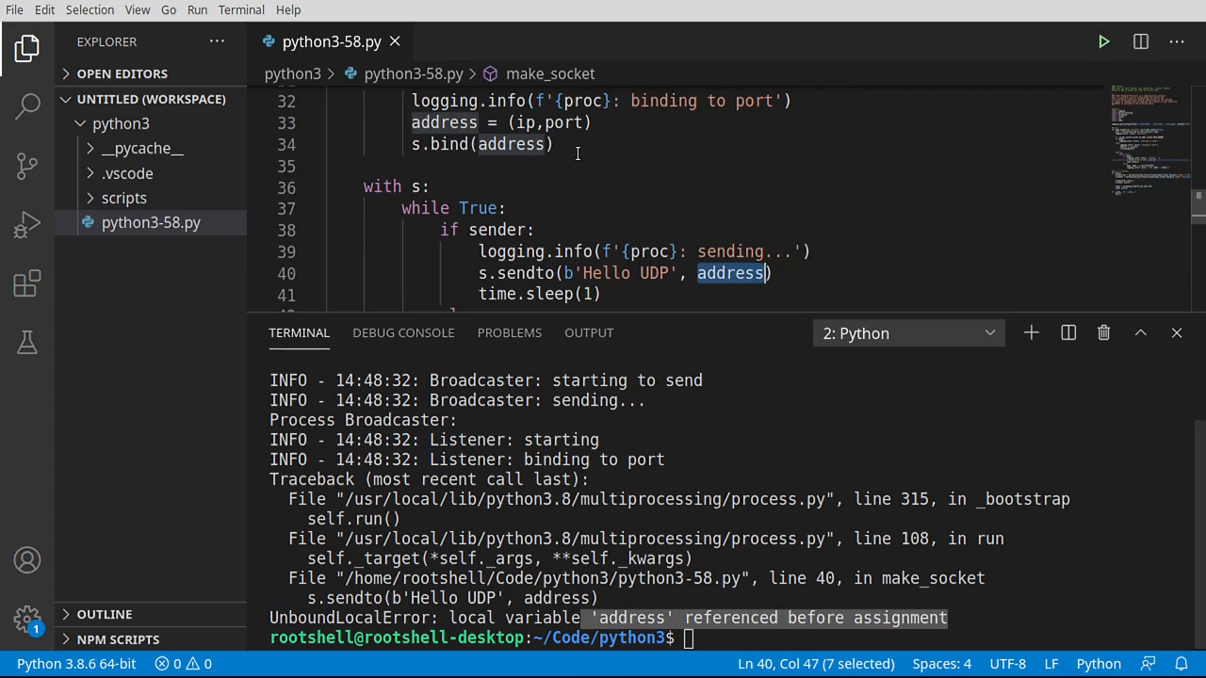
{"action": "scroll", "coordinate": [565, 189], "scroll_direction": "up", "scroll_amount": 1}
{"action": "double_click", "coordinate": [443, 180]}
{"action": "scroll", "coordinate": [565, 207], "scroll_direction": "down", "scroll_amount": 1}
{"action": "scroll", "coordinate": [657, 232], "scroll_direction": "down", "scroll_amount": 1}
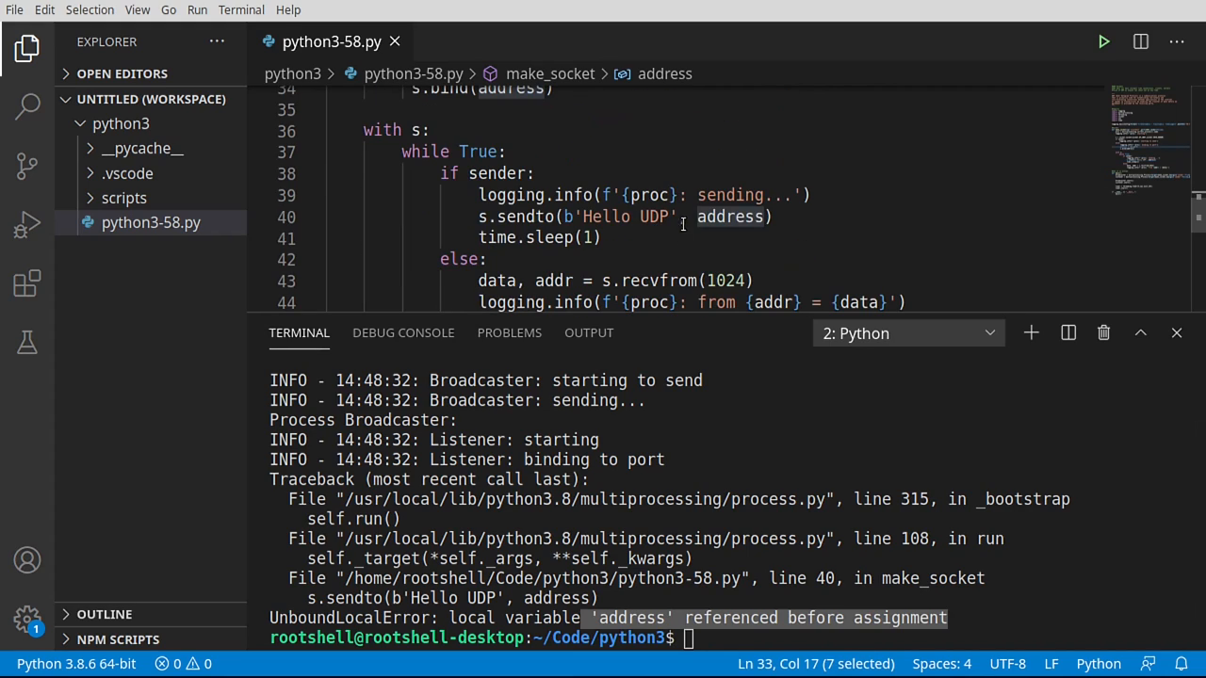
{"action": "double_click", "coordinate": [715, 217]}
{"action": "key", "text": "BackSpace"}
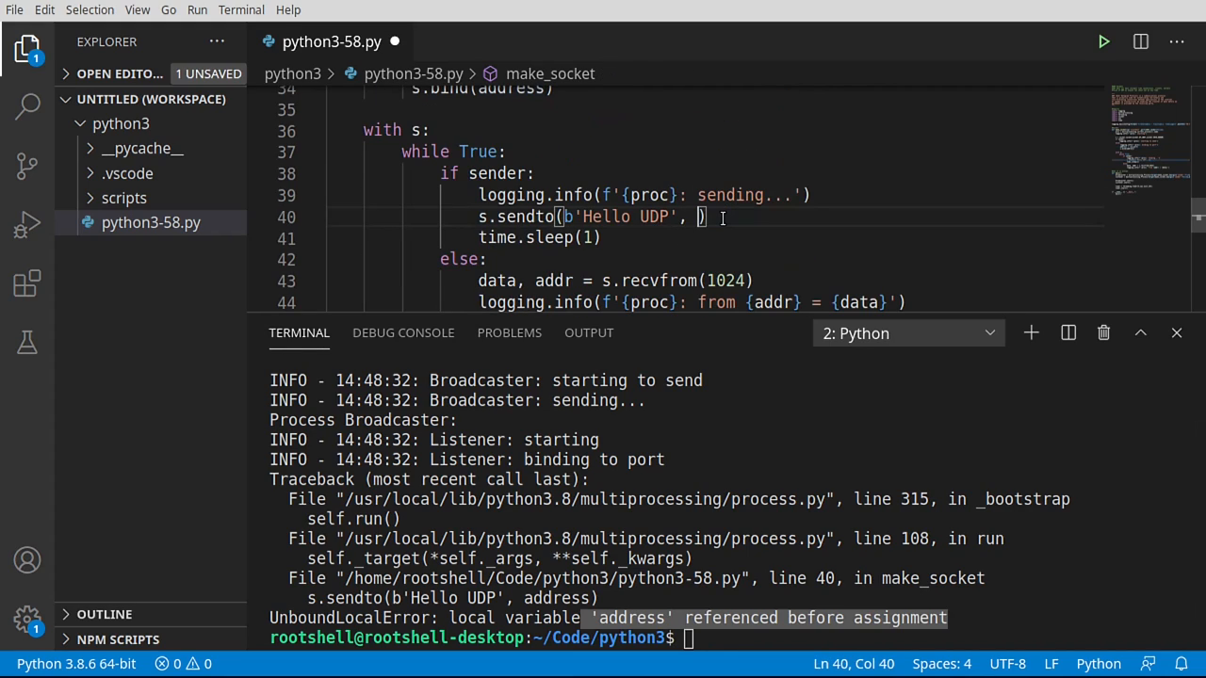
{"action": "type", "text": "()"}
{"action": "key", "text": "Left"}
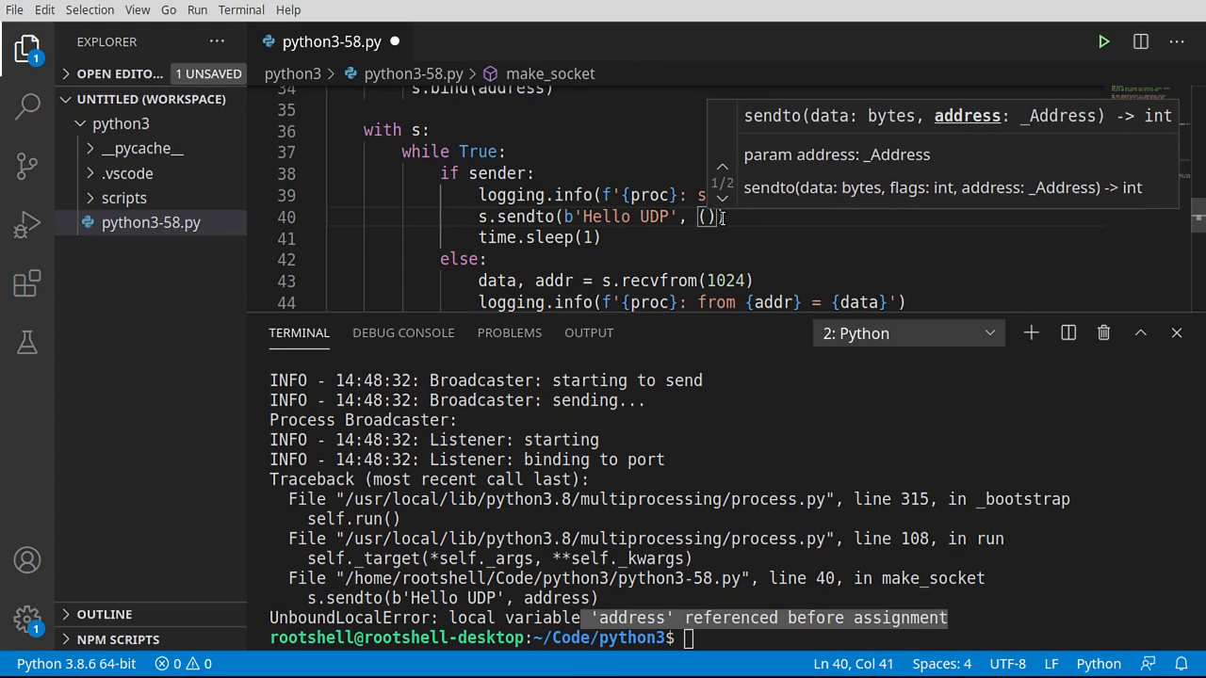
{"action": "type", "text": "ip,port"}
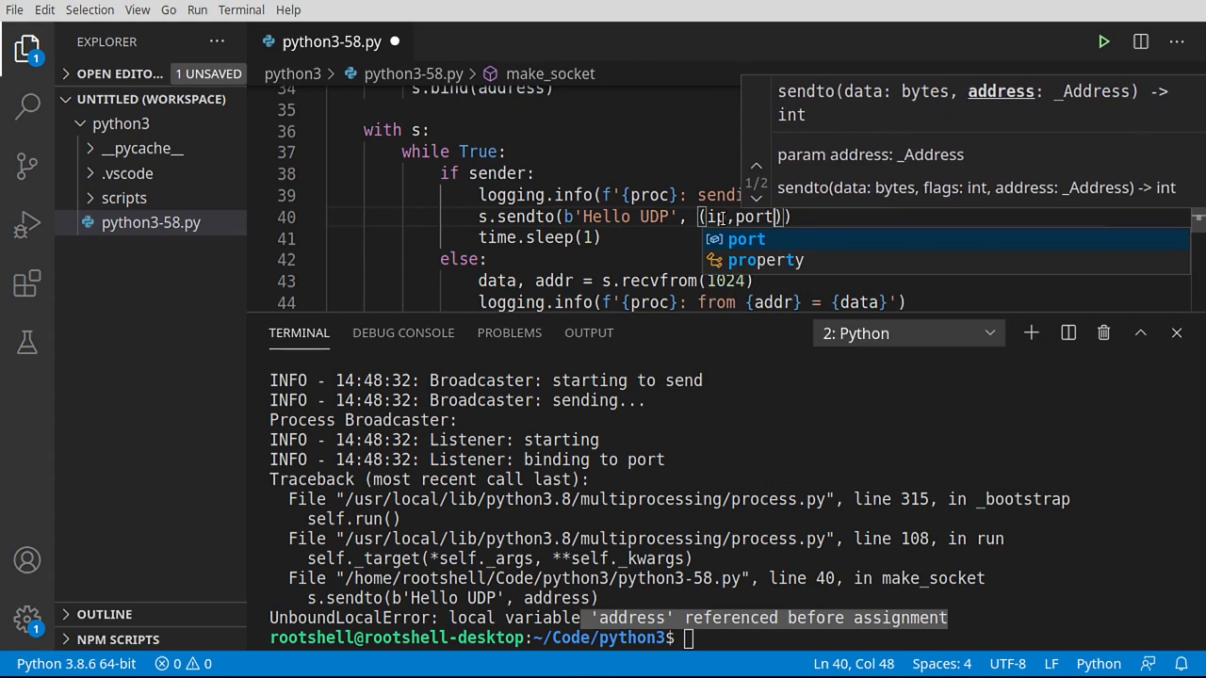
{"action": "left_click", "coordinate": [584, 261]}
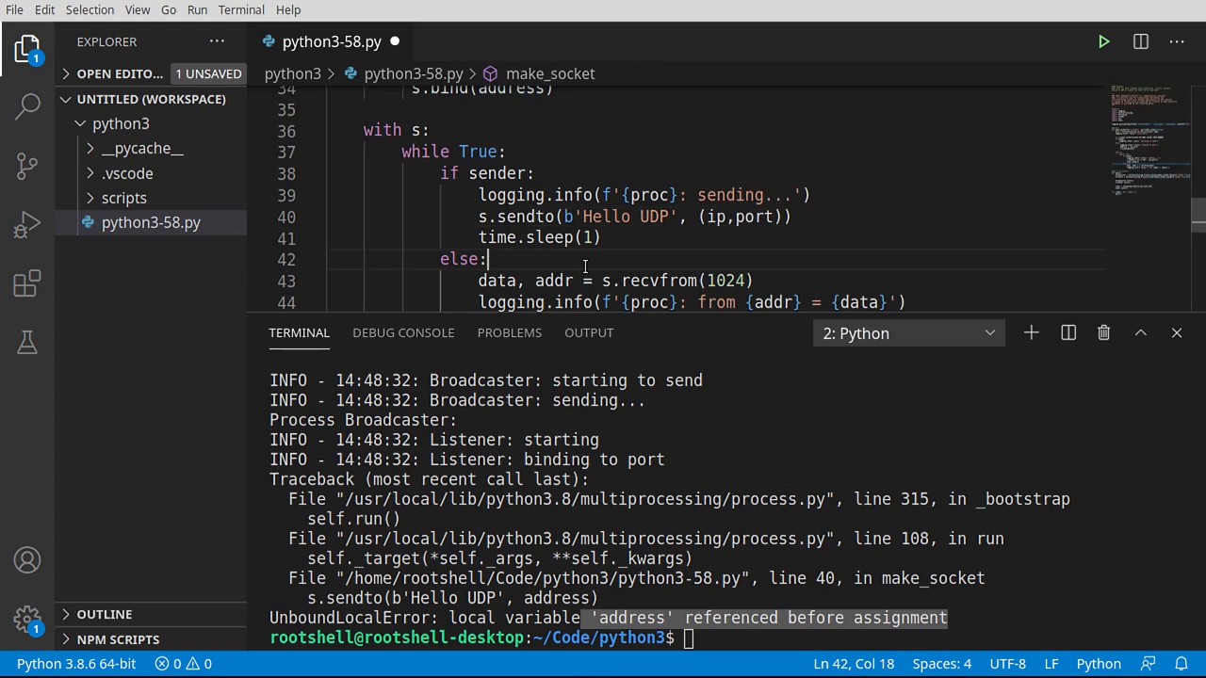
{"action": "key", "text": "ctrl+s"}
{"action": "right_click", "coordinate": [820, 493]}
- Clear the terminal, run the fixed script and point out the alternating Broadcaster and Listener log lines
{"action": "left_click", "coordinate": [866, 650]}
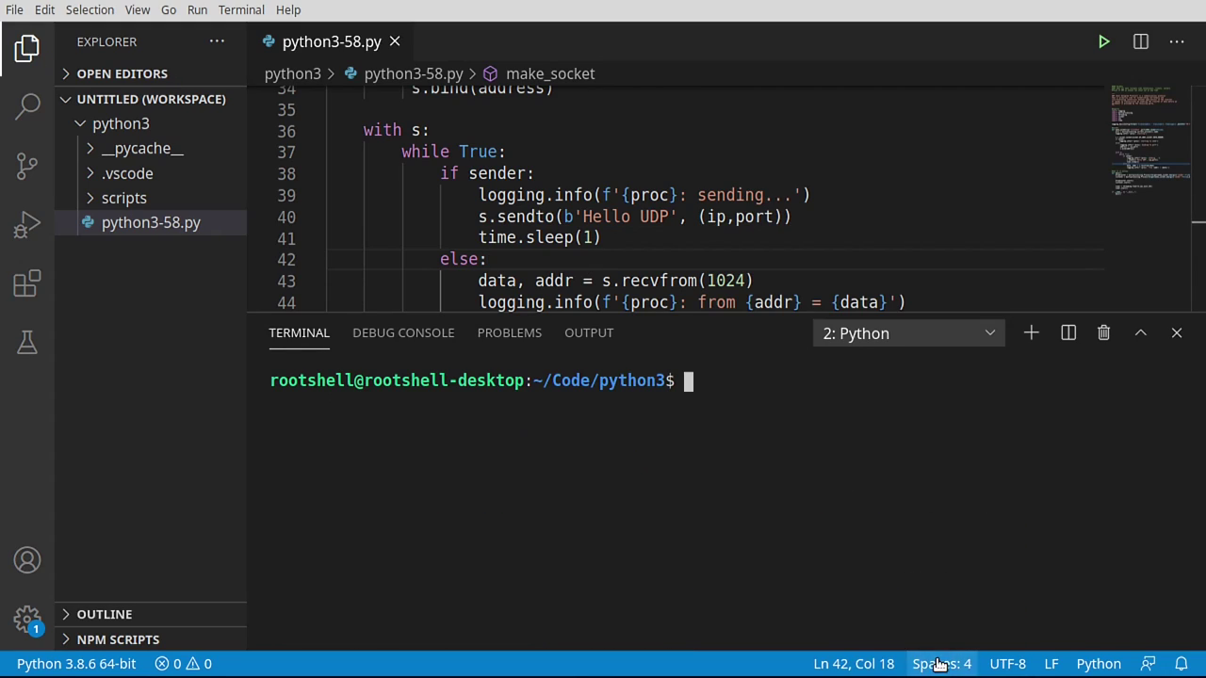
{"action": "left_click", "coordinate": [1104, 41]}
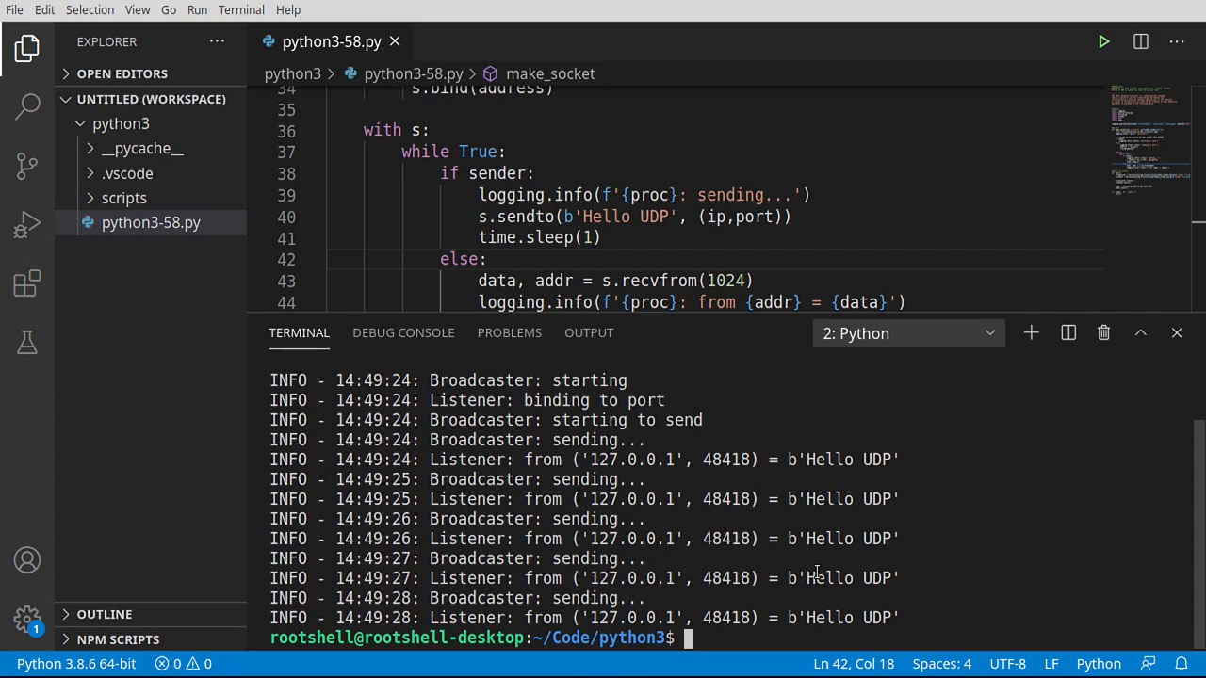
{"action": "double_click", "coordinate": [487, 462]}
{"action": "double_click", "coordinate": [479, 479]}
{"action": "double_click", "coordinate": [490, 480]}
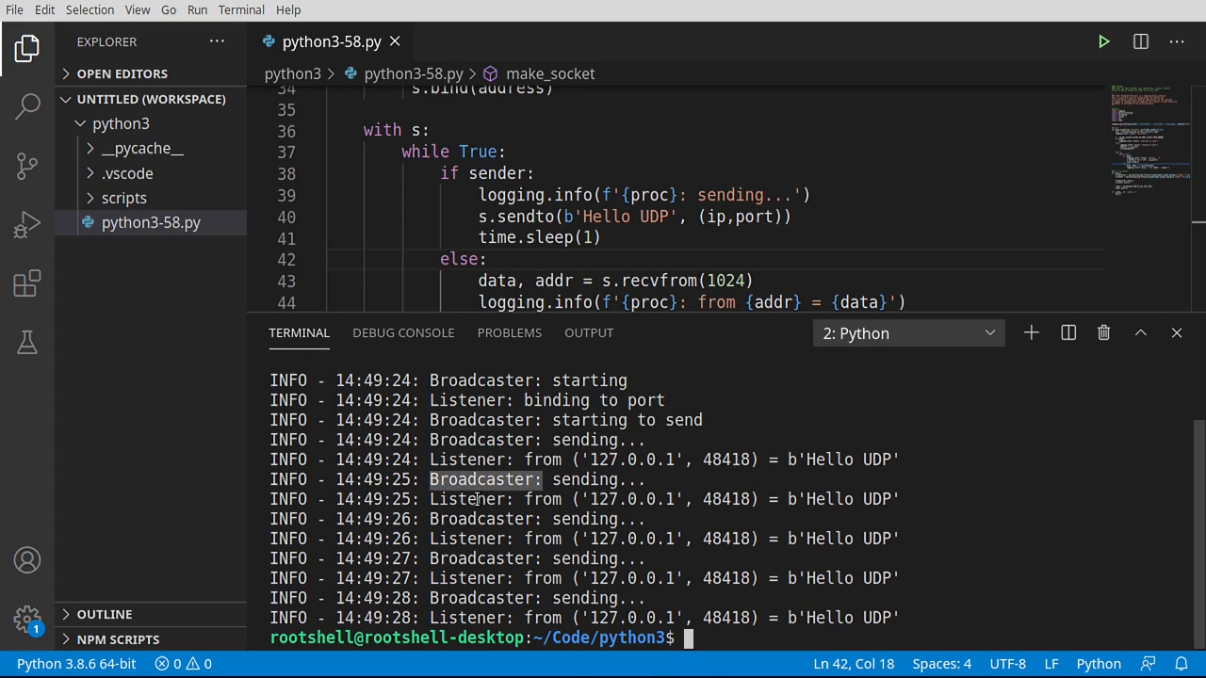
{"action": "double_click", "coordinate": [475, 500]}
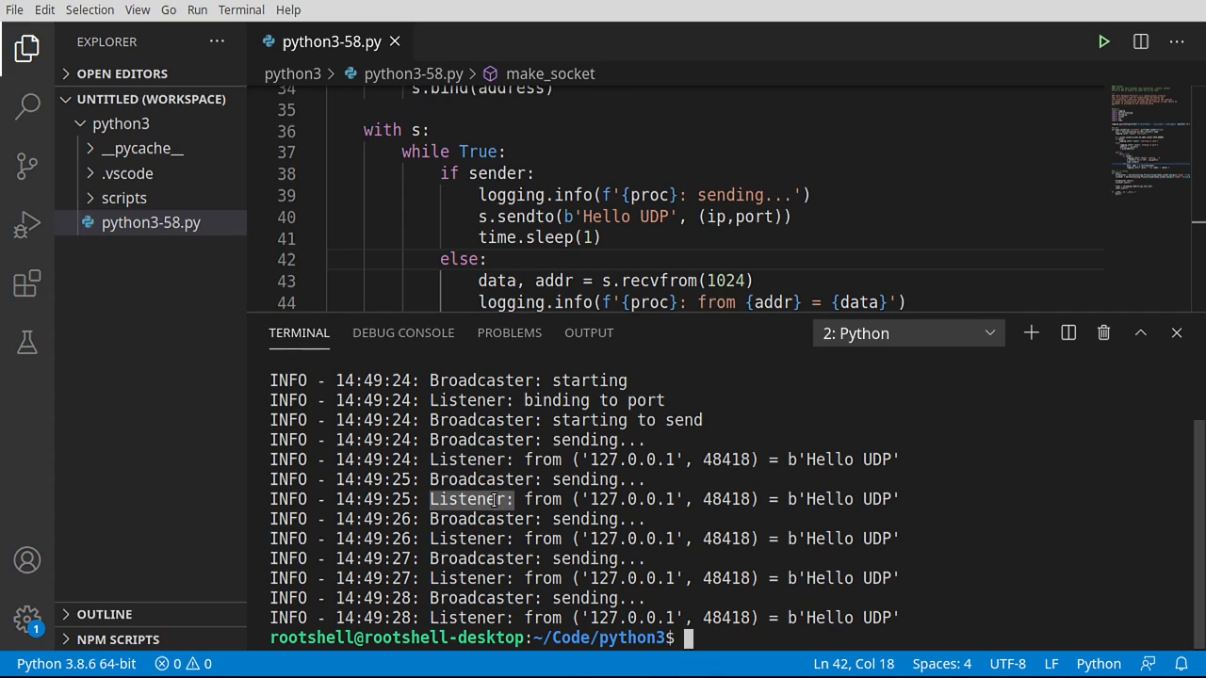
{"action": "left_click_drag", "start_coordinate": [526, 498], "coordinate": [443, 480]}
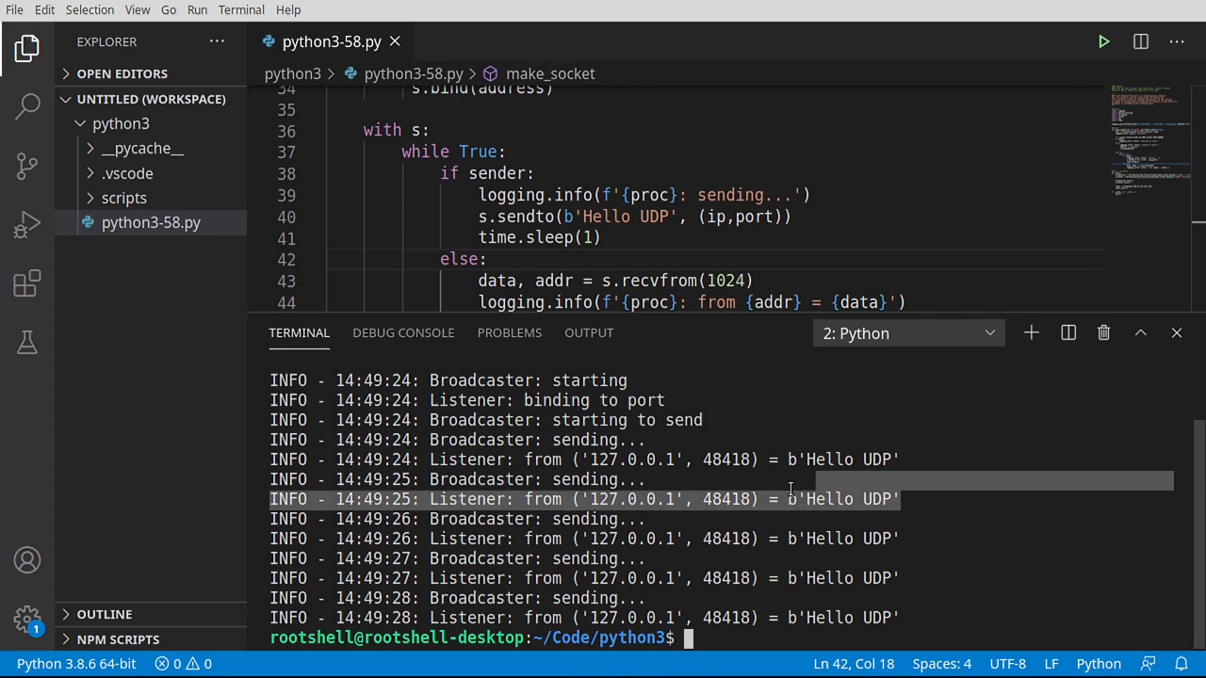
{"action": "left_click", "coordinate": [460, 479]}
- Highlight the Broadcaster sending... entries and the Listener's received b'Hello UDP' message
{"action": "double_click", "coordinate": [469, 480]}
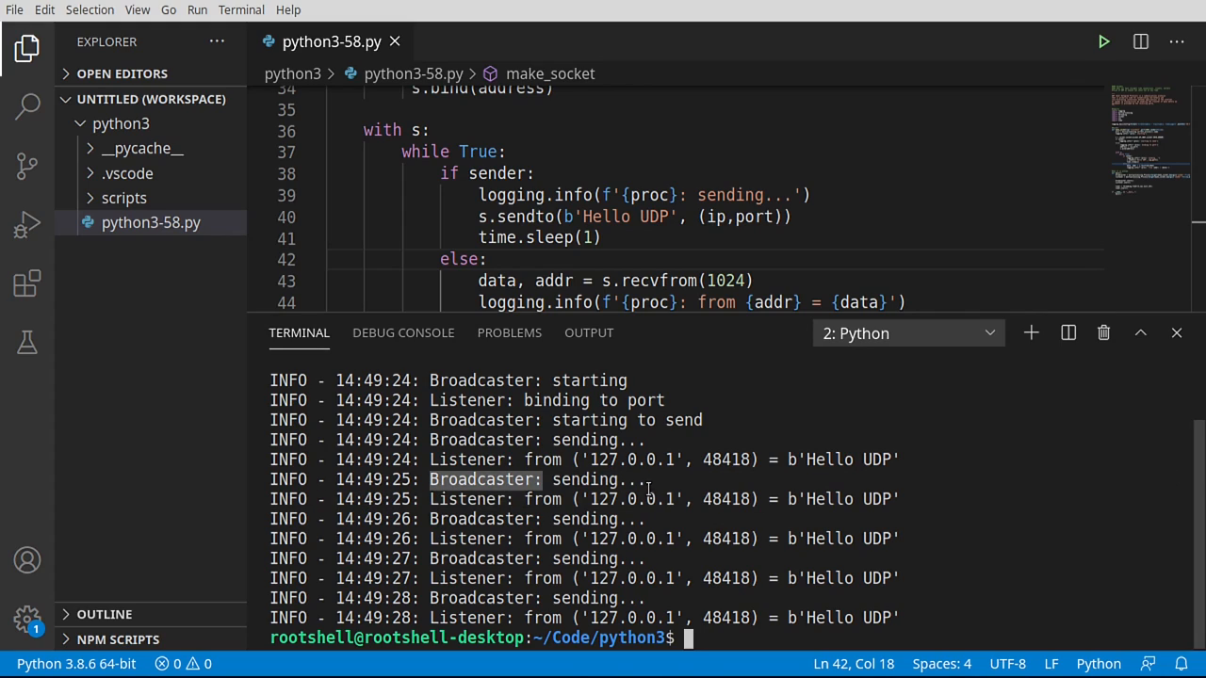
{"action": "double_click", "coordinate": [599, 479]}
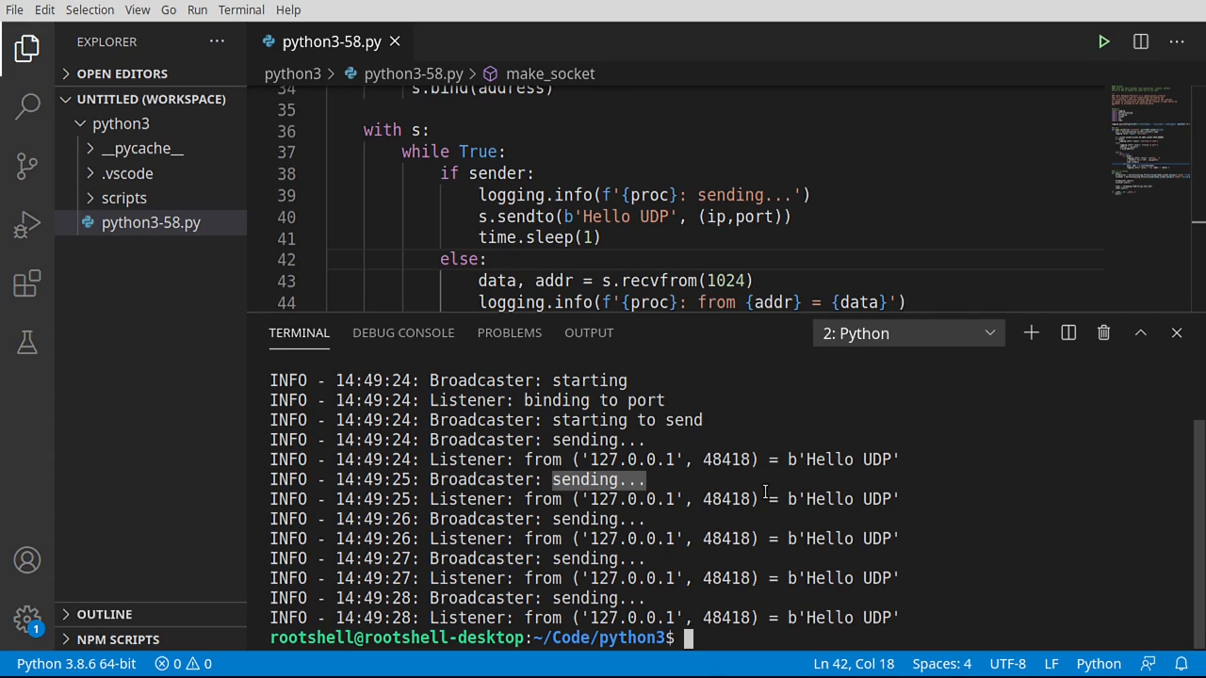
{"action": "double_click", "coordinate": [471, 500]}
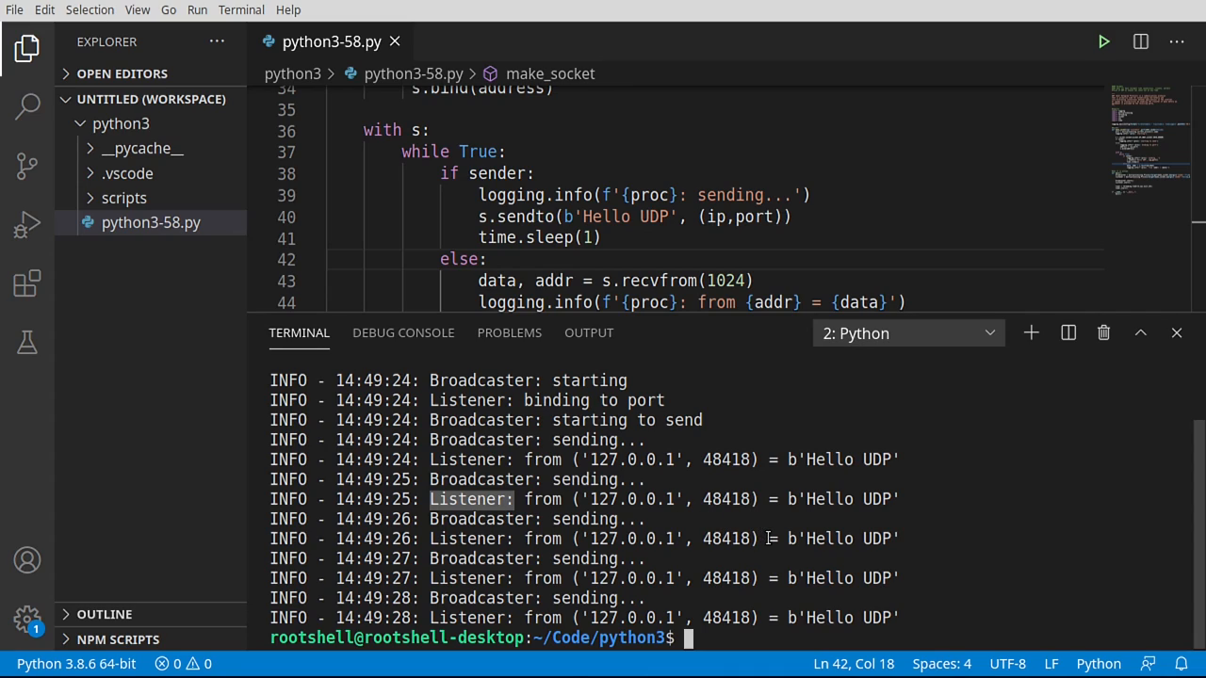
{"action": "left_click_drag", "start_coordinate": [788, 500], "coordinate": [921, 500]}
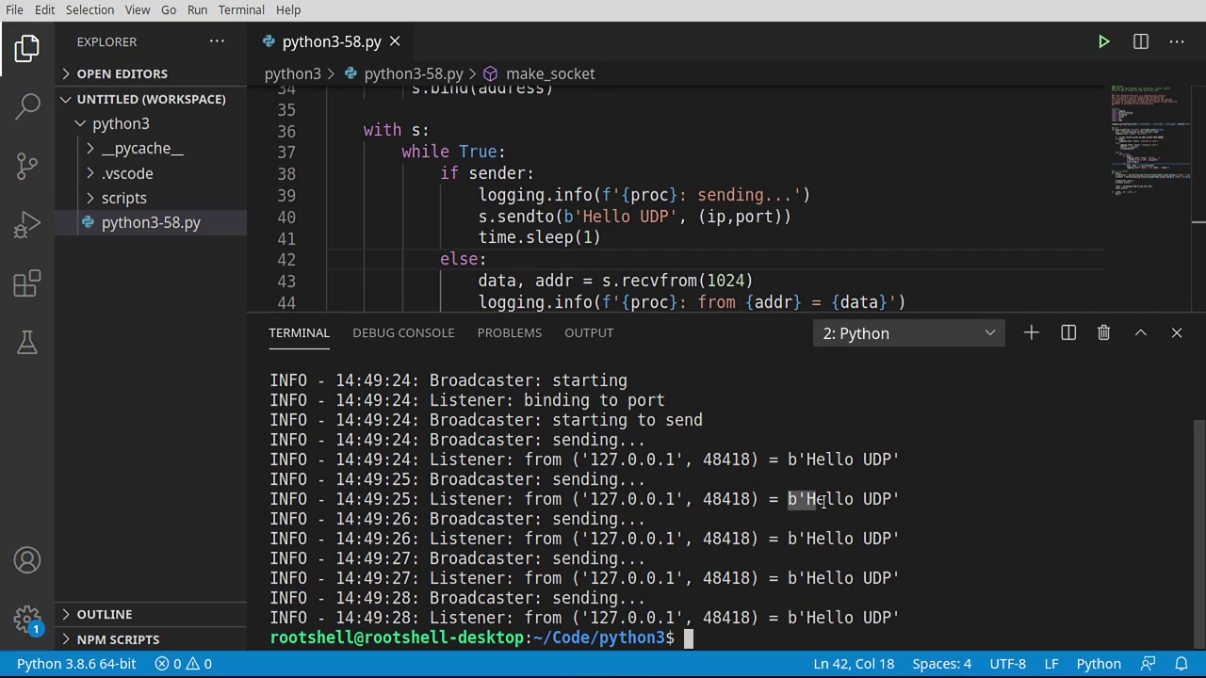
{"action": "left_click", "coordinate": [921, 544]}
{"action": "double_click", "coordinate": [877, 459]}
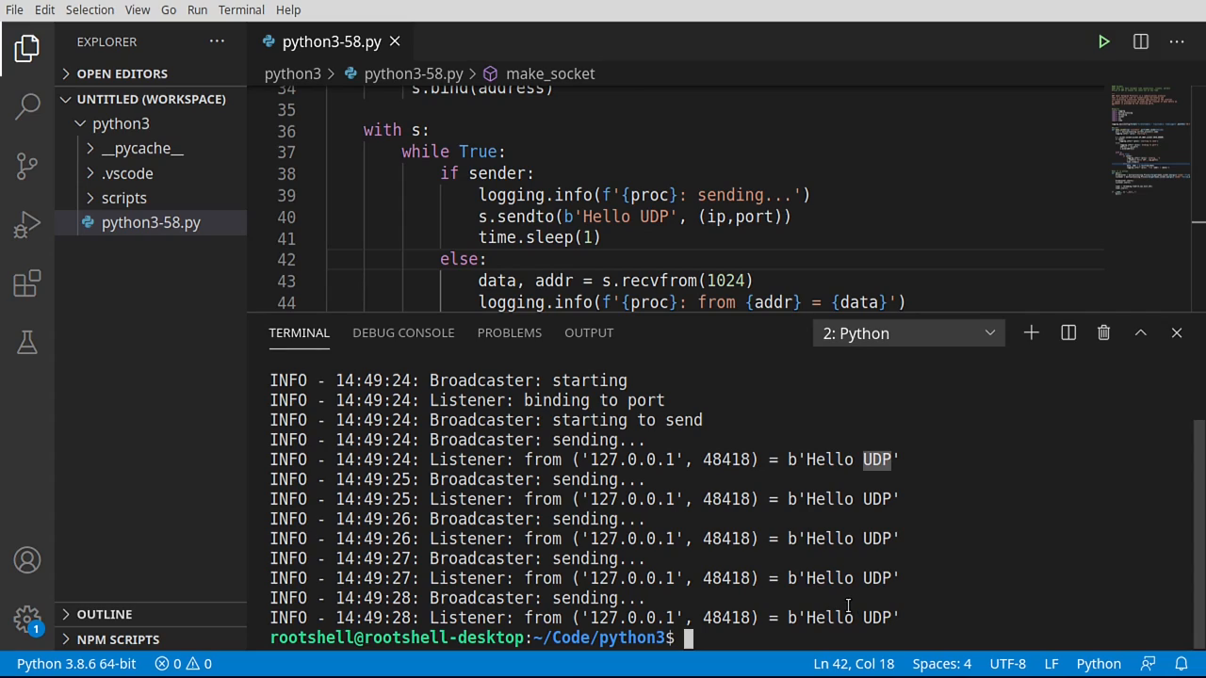